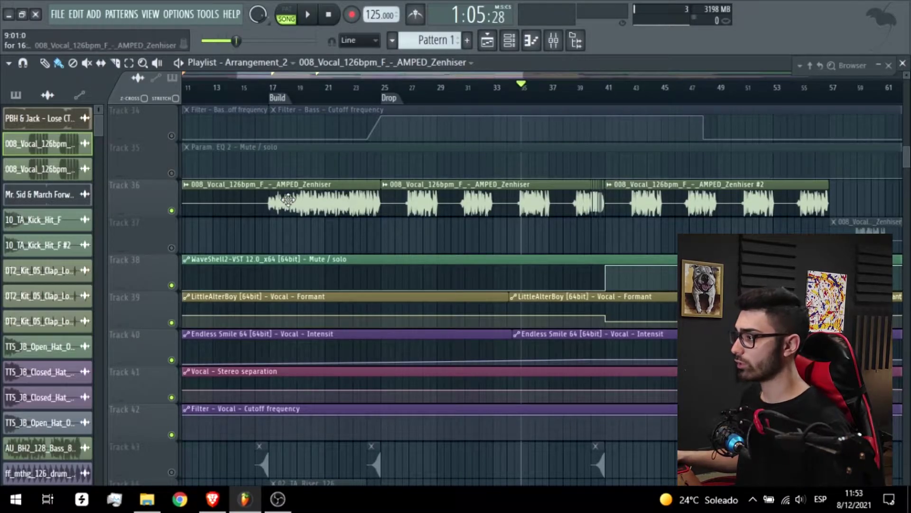
Play the vocal on track 36 from the end of the build, jumping ahead to bars 27 and 31
scroll(288, 200, "up", 2)
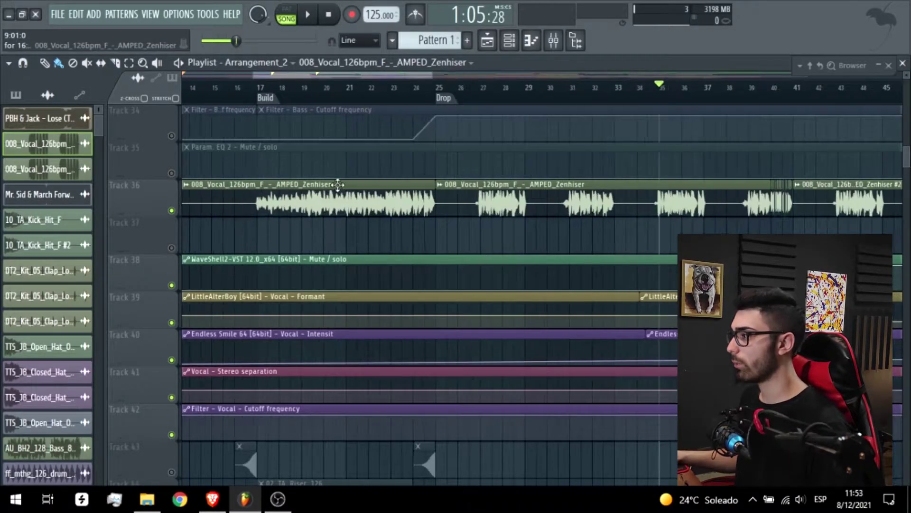
left_click(403, 97)
key("space")
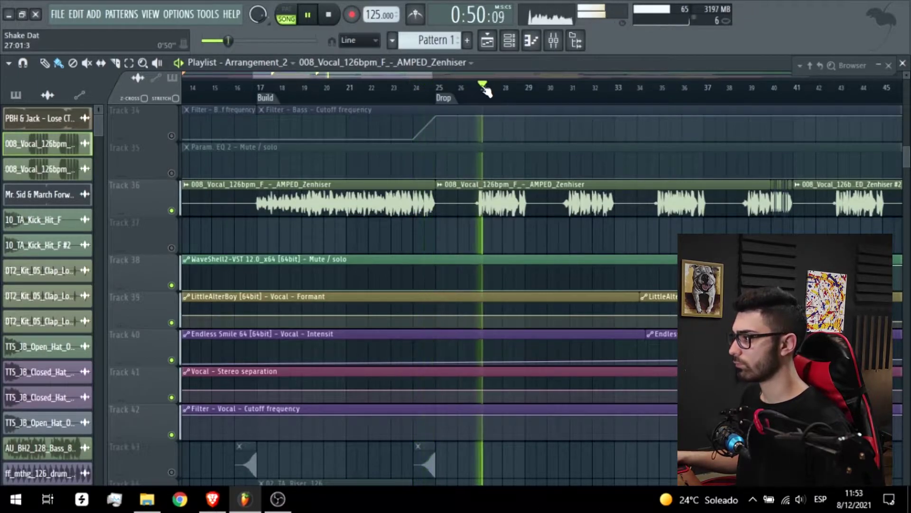
left_click(477, 89)
left_click(568, 97)
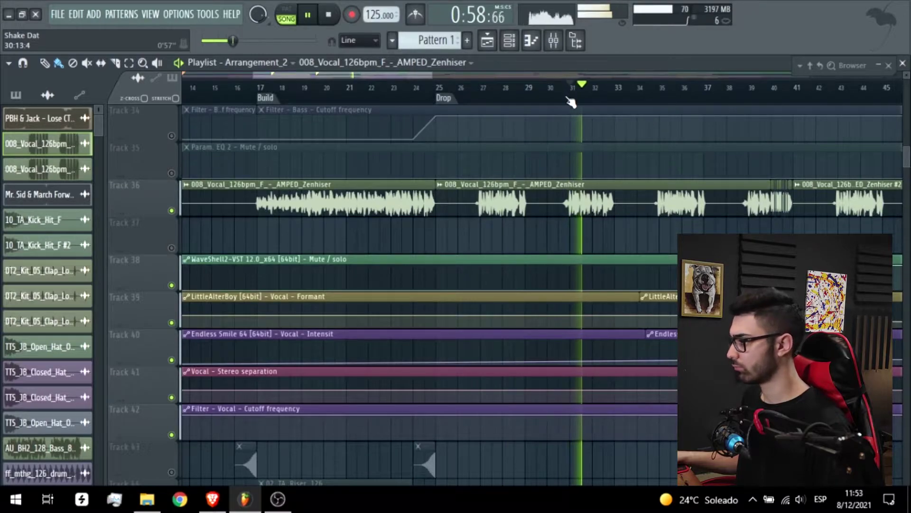
key("space")
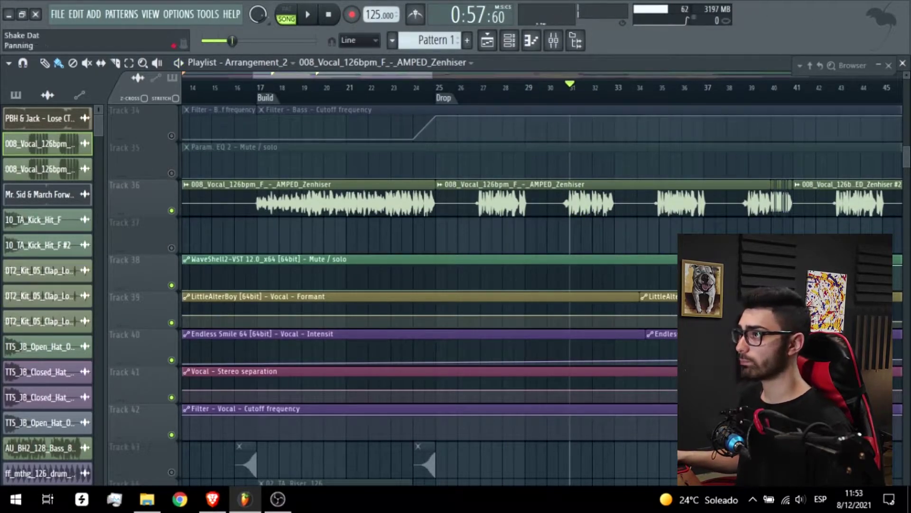
Check the LittleAlterBoy pitch and formant settings on the Vocal channel, and listen to the second vocal clip from about bar 43
left_click_drag(333, 290, 419, 244)
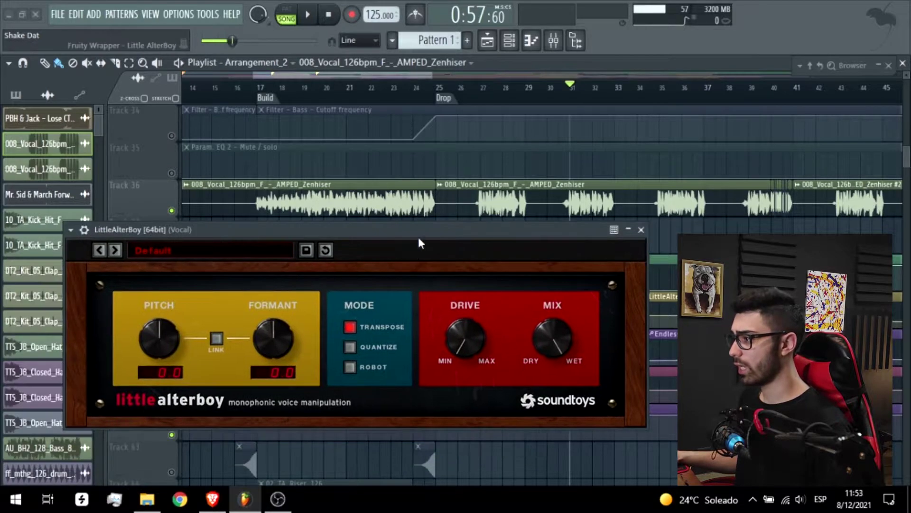
left_click(641, 229)
scroll(721, 138, "down", 2)
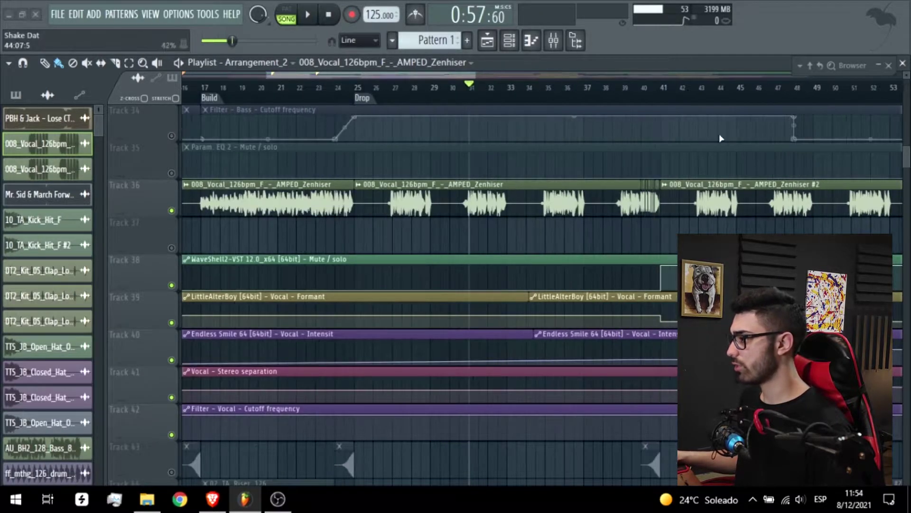
left_click(700, 89)
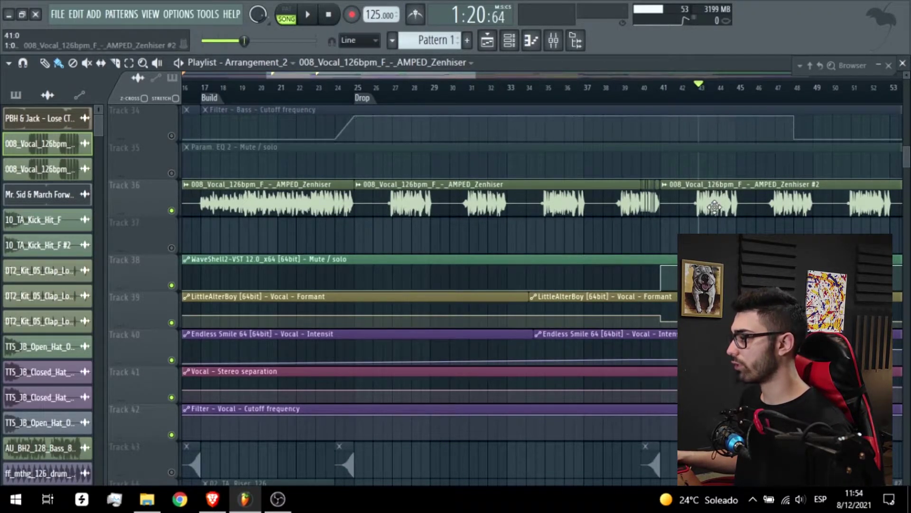
key("space")
key("space")
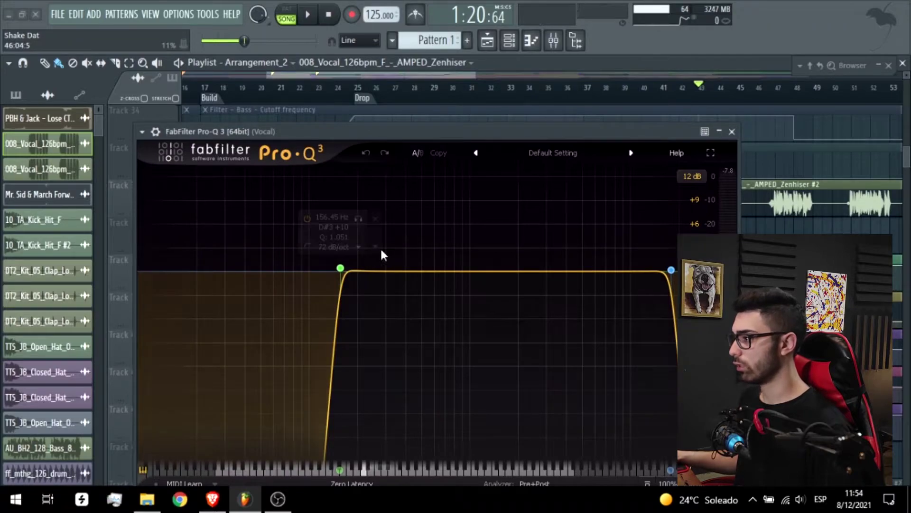
Review the Vocal channel's Pro-Q 3 equalizers, VocalCompressor and Maag EQ4 settings, closing each plugin window
left_click(732, 132)
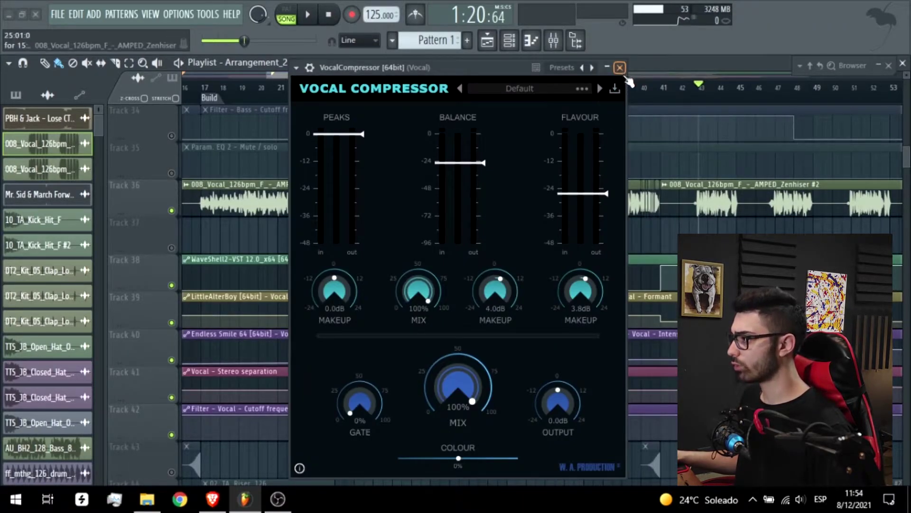
left_click(620, 67)
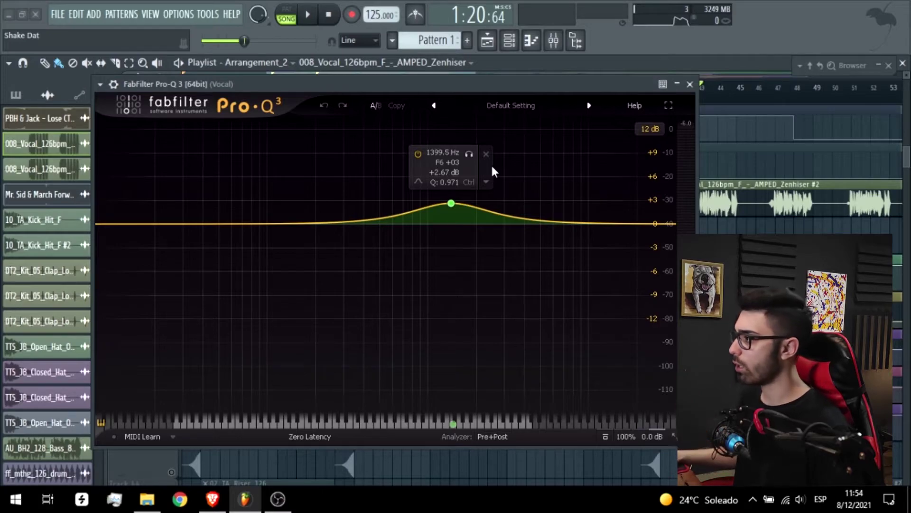
left_click(690, 84)
left_click(783, 375)
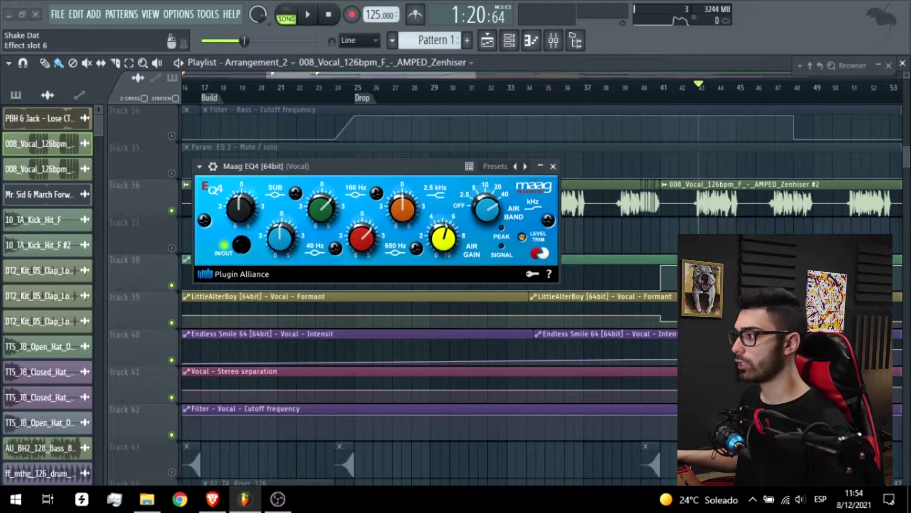
left_click(553, 166)
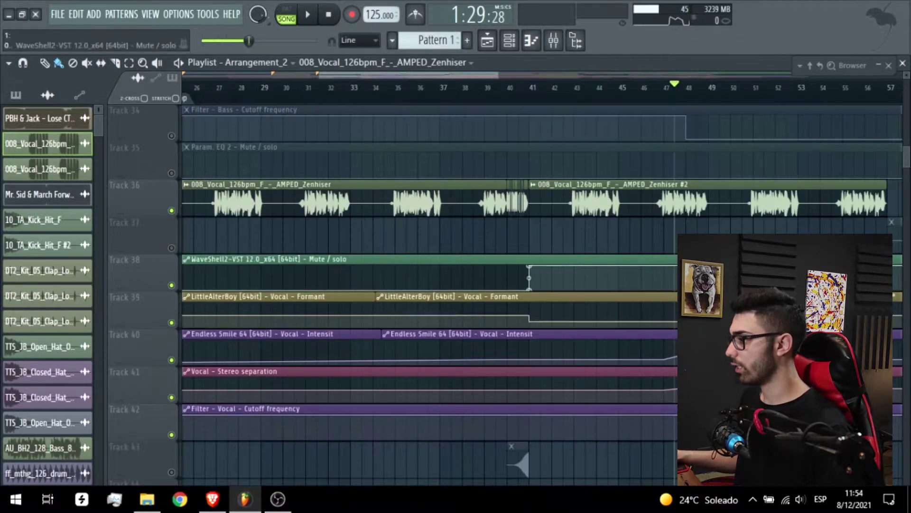
Listen to the vocal from about bar 47 and review its EchoBoy, DeEsser and smooth operator settings
key("space")
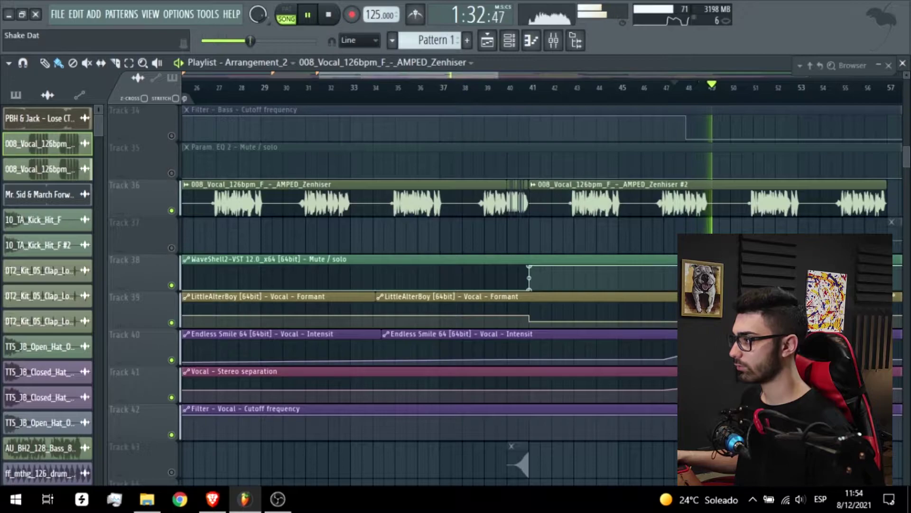
key("space")
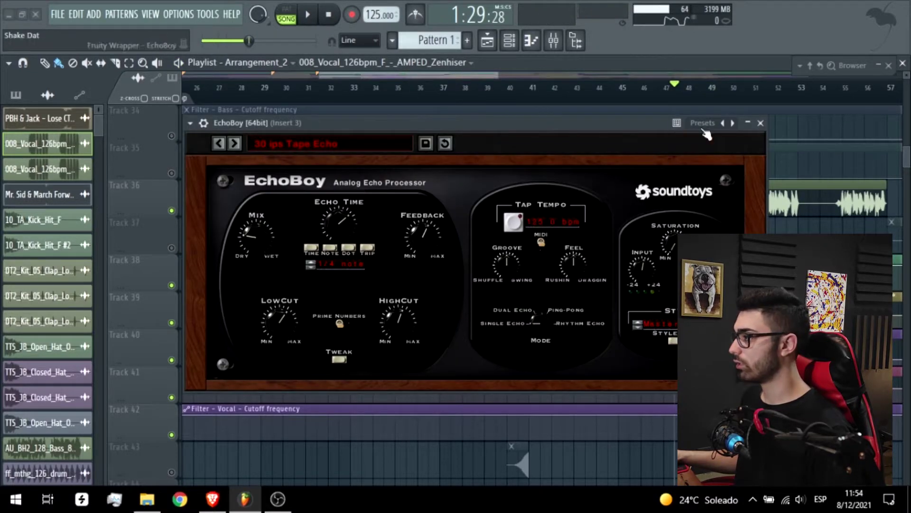
left_click(762, 123)
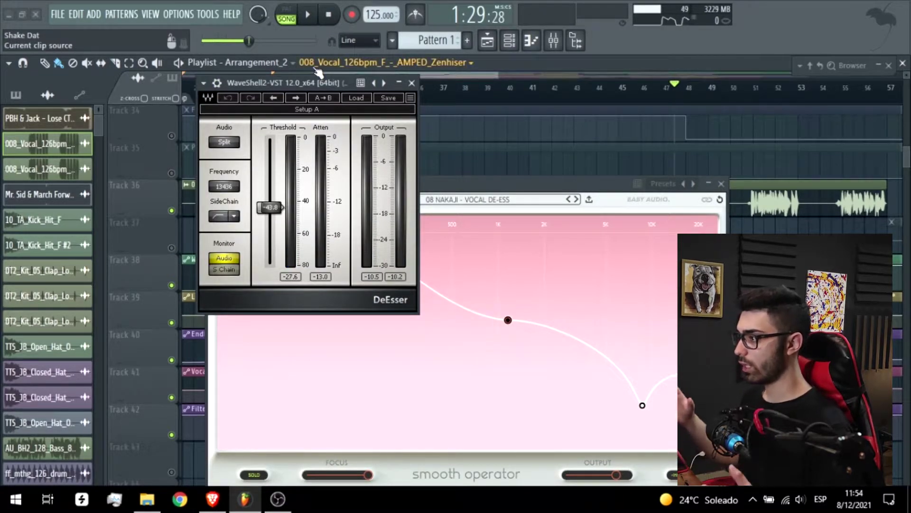
left_click(412, 83)
left_click(722, 183)
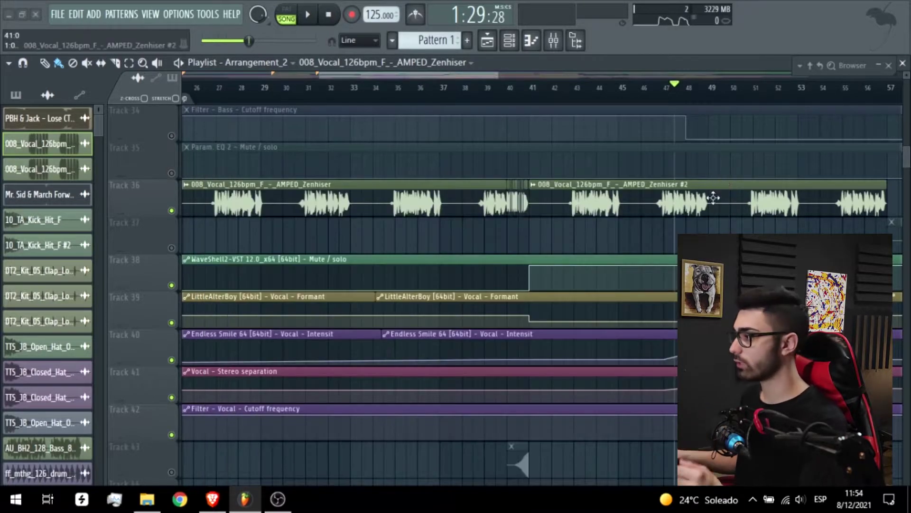
Play the first-drop vocal on track 36 twice from about bar 35
scroll(586, 172, "up", 2)
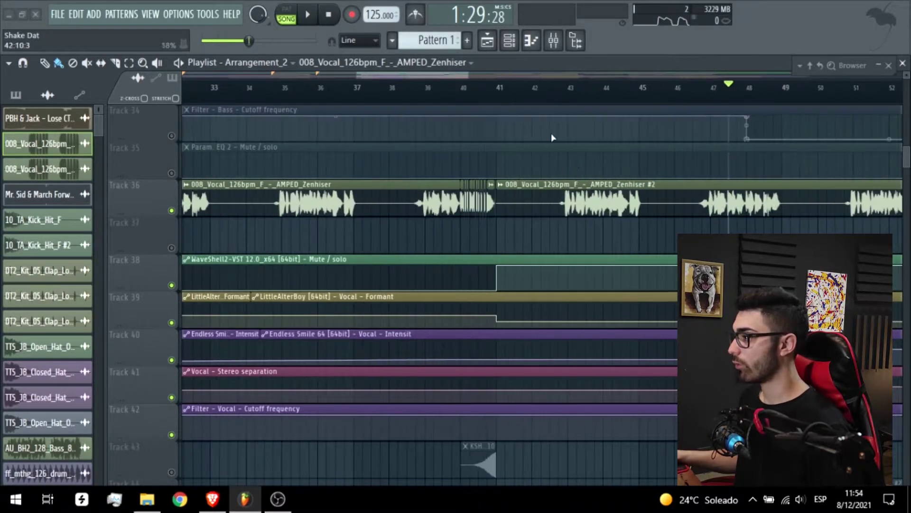
left_click_drag(432, 74, 395, 76)
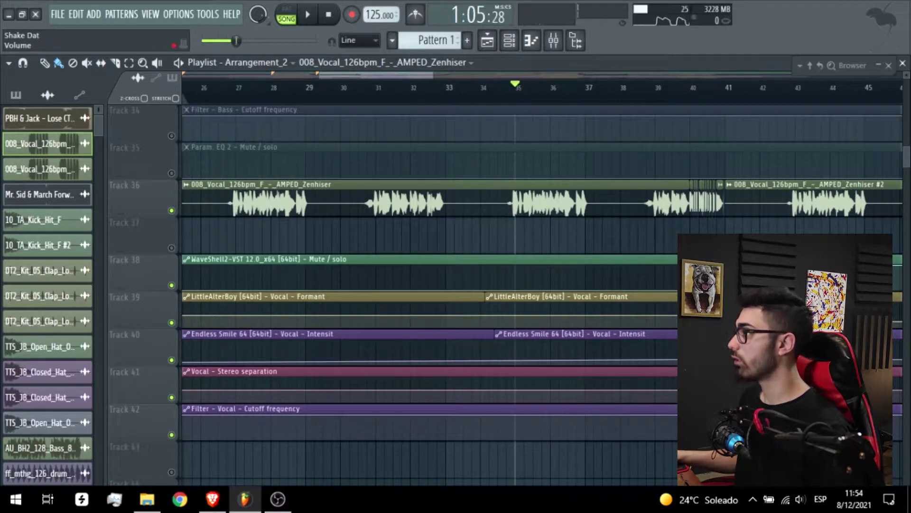
key("space")
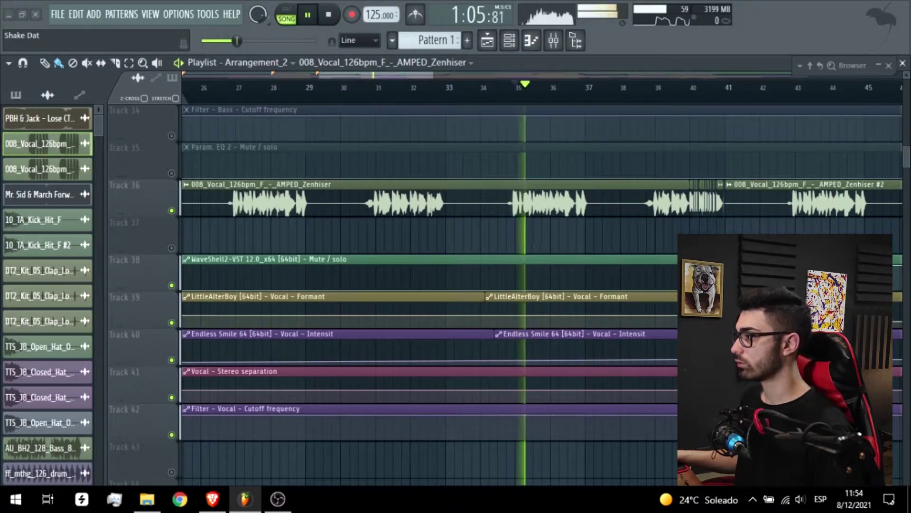
key("space")
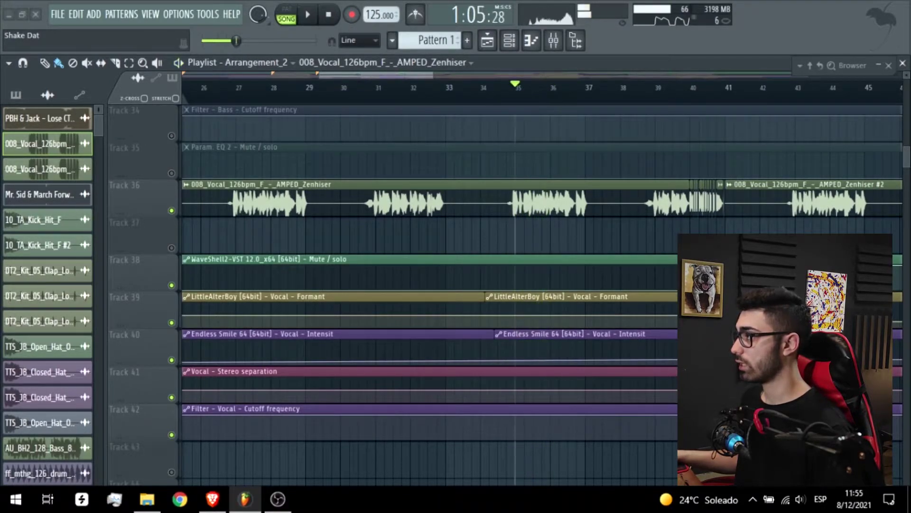
key("space")
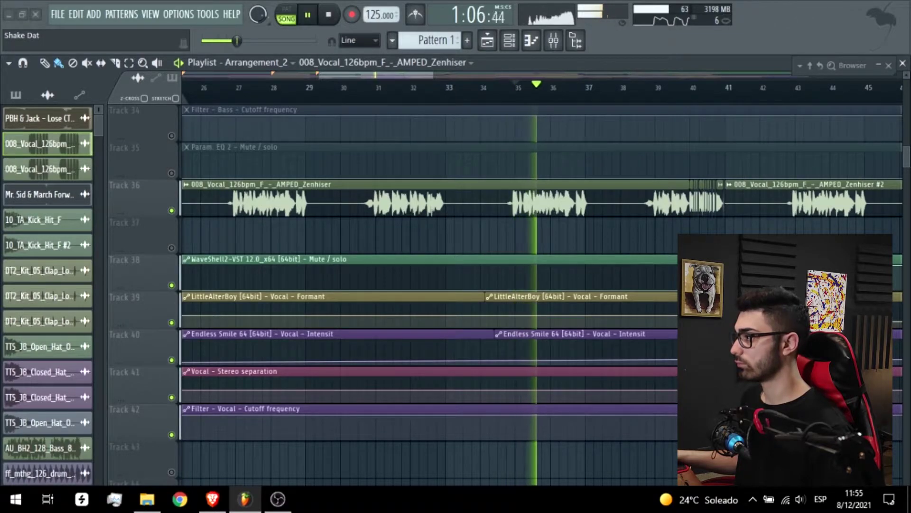
key("space")
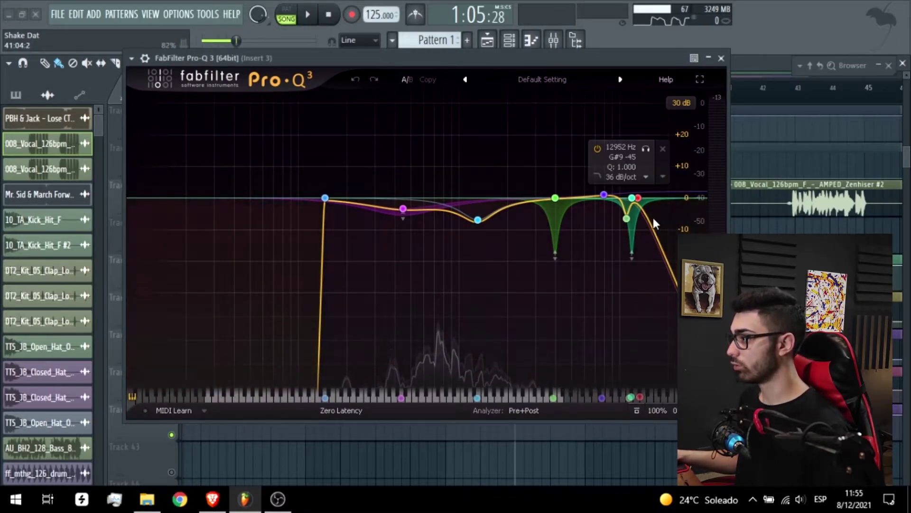
Solo the 12952 Hz high-cut band and the 3936.8 Hz band in Insert 3's Pro-Q 3 during playback, and close the plugin
left_click(638, 198)
left_click(645, 153)
key("space")
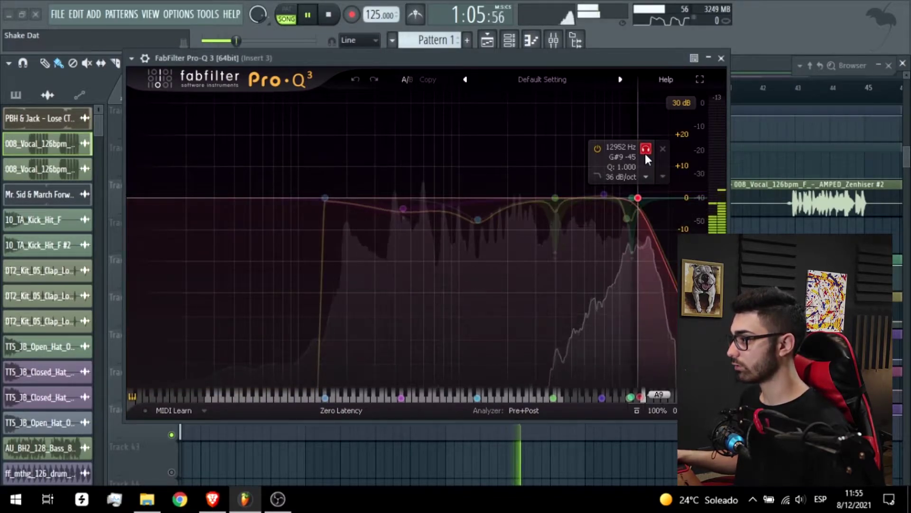
left_click(645, 153)
left_click(555, 198)
left_click(573, 149)
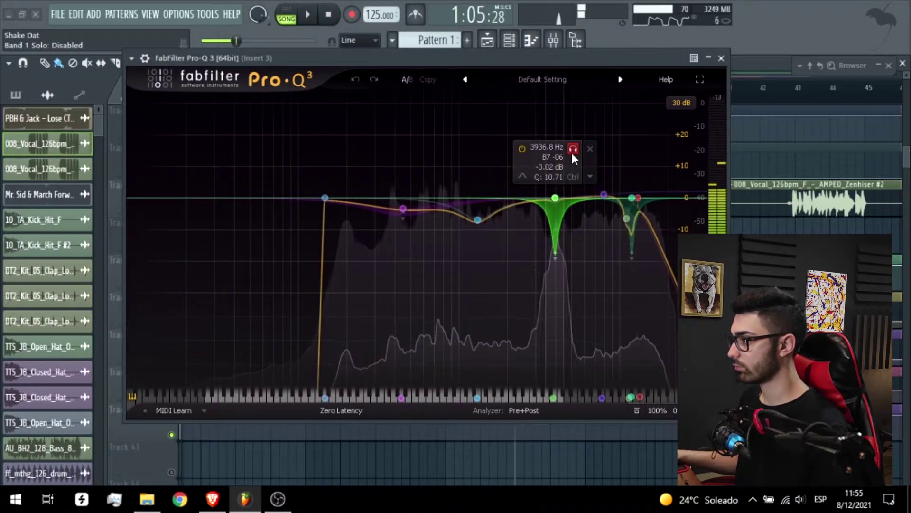
key("space")
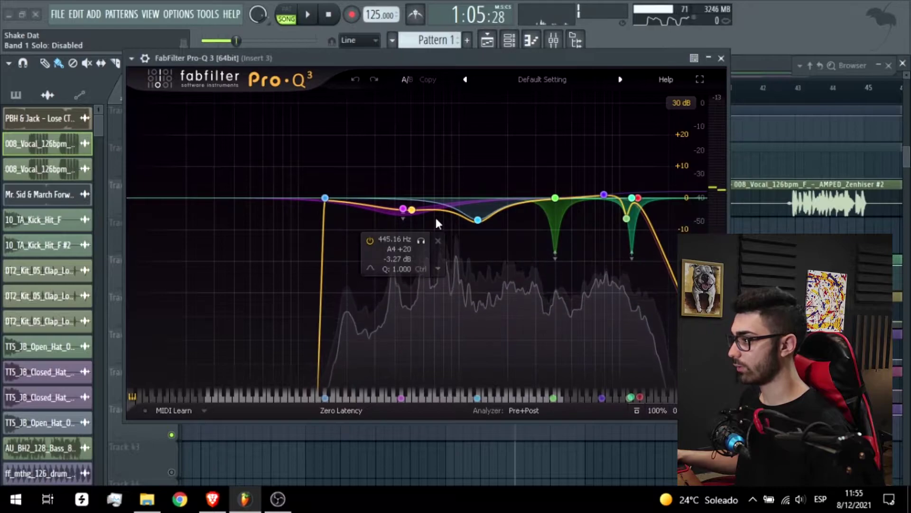
left_click(722, 59)
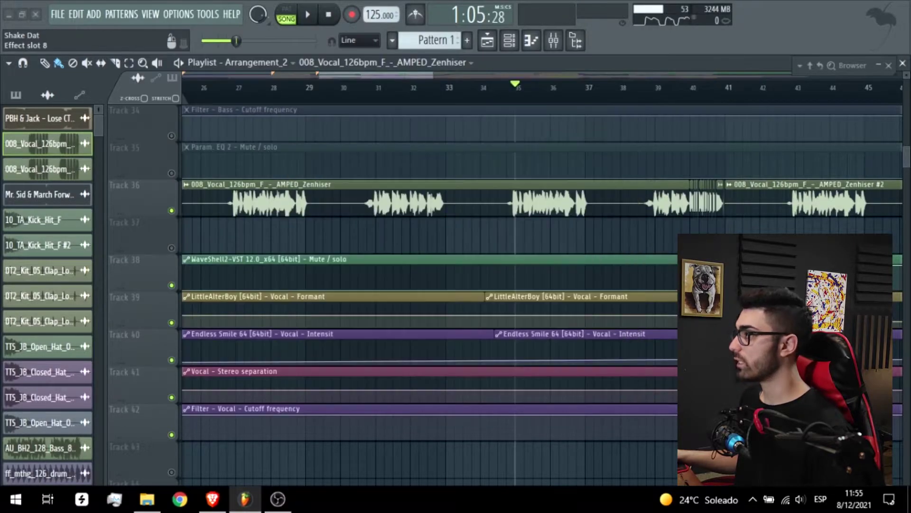
Replay the vocal twice from about bar 35 to compare its sound with the effect slots toggled
scroll(488, 241, "down", 5)
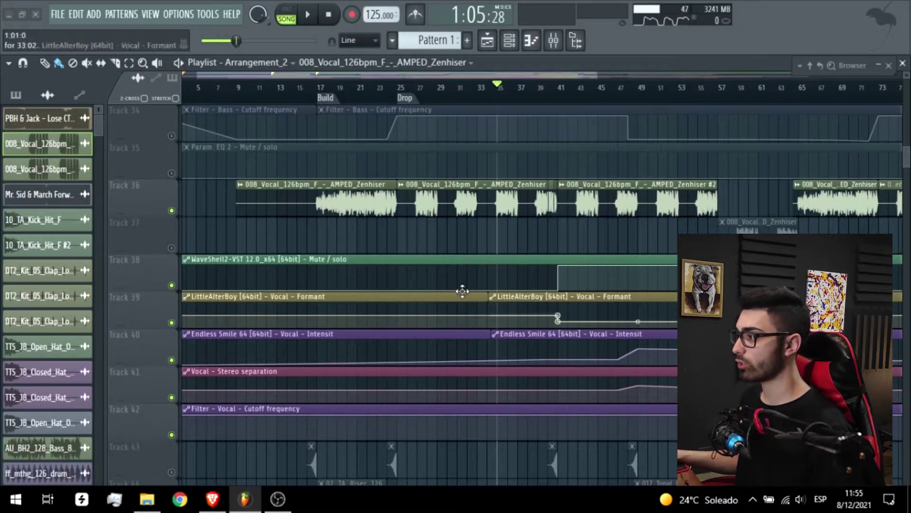
key("space")
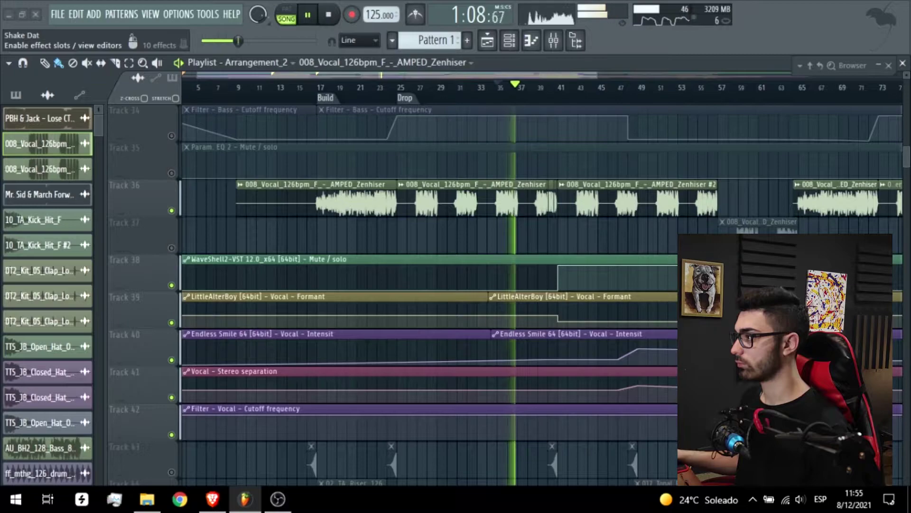
key("space")
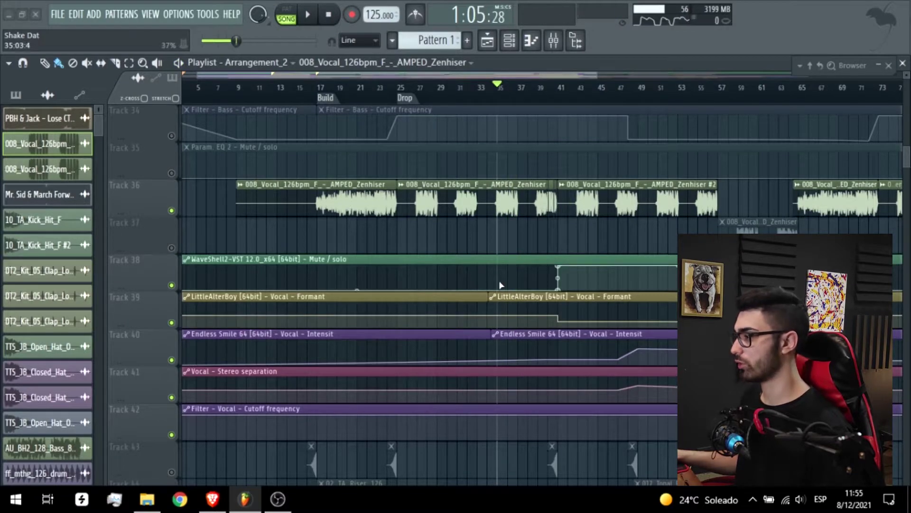
key("space")
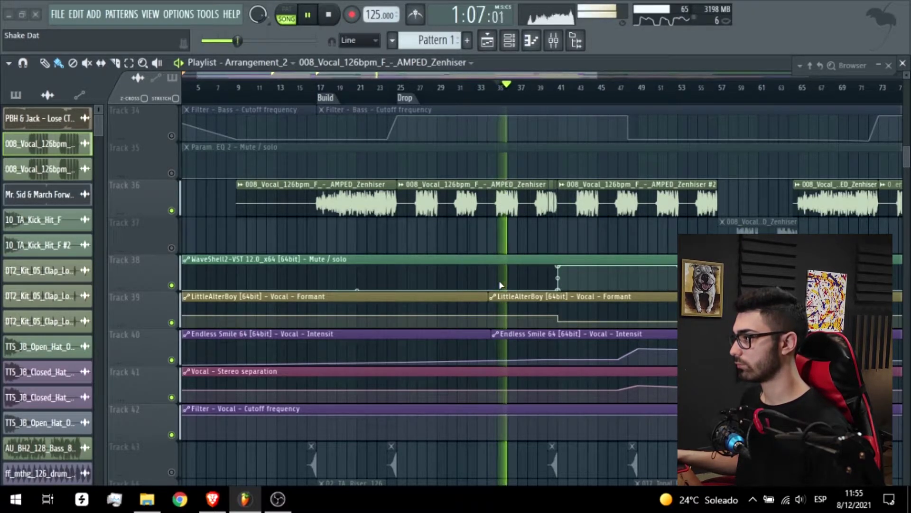
key("space")
Unmute tracks 9 and 11 with the kick automation, and play the build's kick from about bar 23
scroll(500, 284, "up", 10)
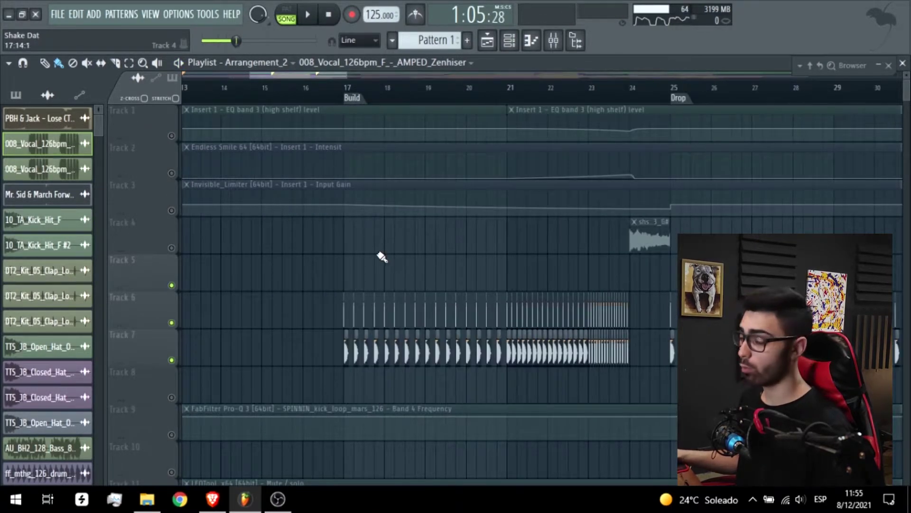
scroll(539, 285, "down", 1)
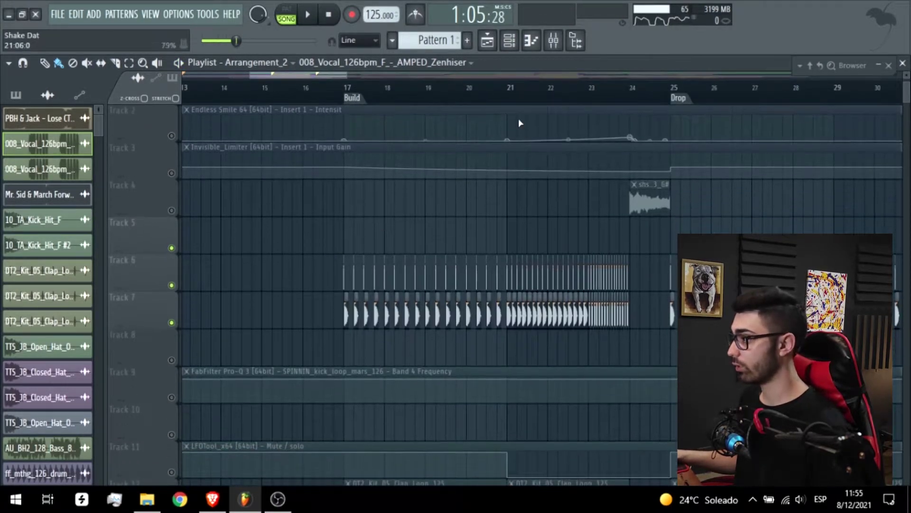
left_click(172, 397)
scroll(266, 368, "down", 3)
left_click(171, 360)
key("space")
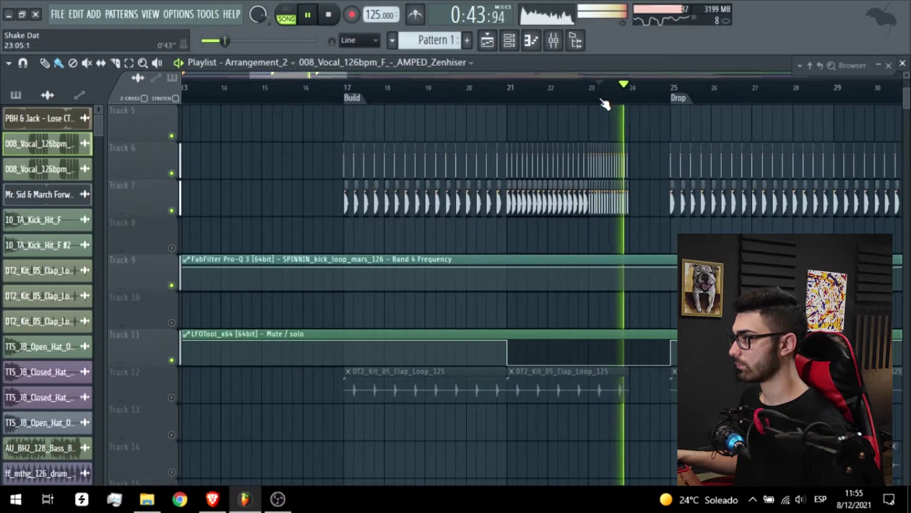
key("space")
Unmute track 12 with the DT2_Kit_05_Clap_Loop_125 clips
scroll(519, 204, "down", 3)
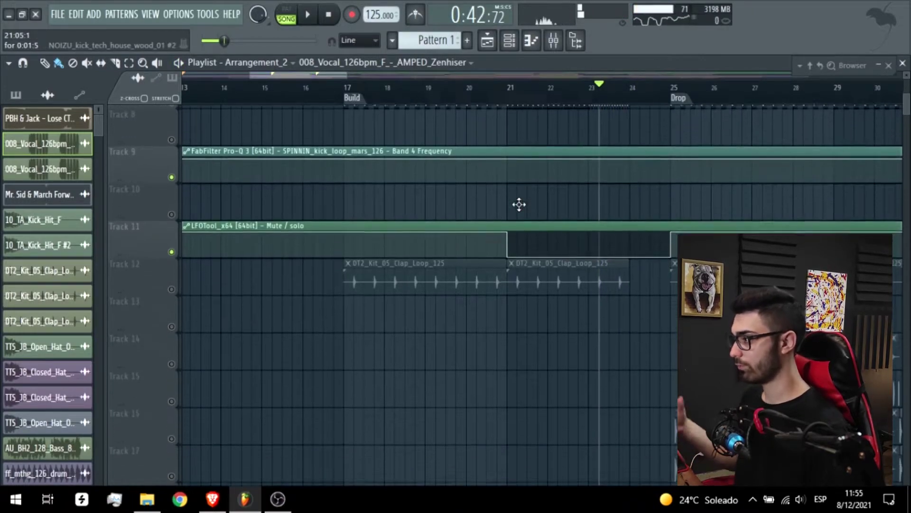
scroll(519, 205, "down", 3)
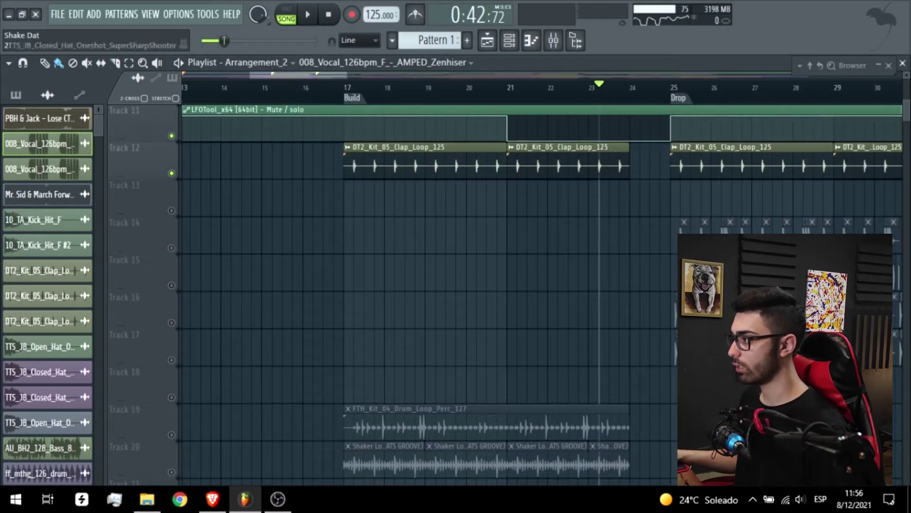
Solo the FTH_Kit_04_Drum_Loop_Perc_127 loop on track 19 and play it from bar 17
scroll(523, 195, "down", 4)
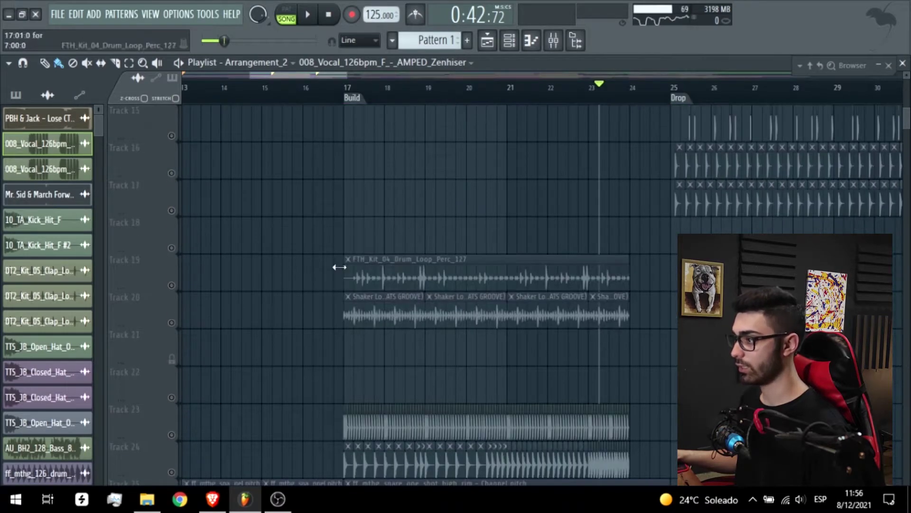
left_click(350, 91)
right_click(172, 323)
key("space")
key("space")
left_click(172, 285, "ctrl")
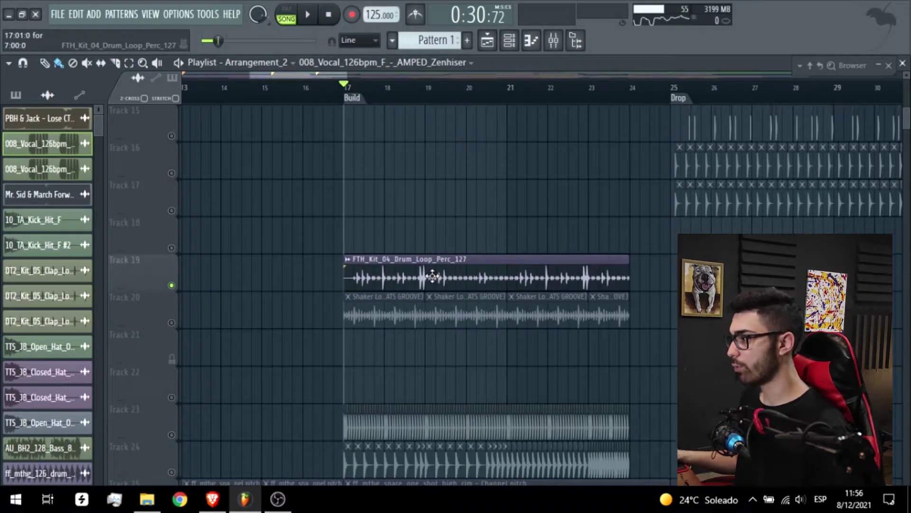
key("space")
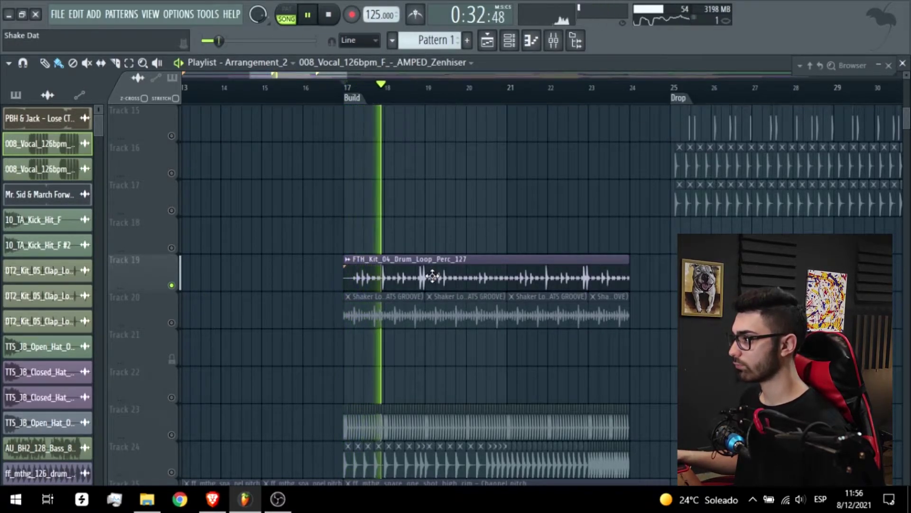
key("space")
Unmute the shaker loops on track 20, and check the sampler settings of the percussion loop and the shaker loop
left_click(171, 323)
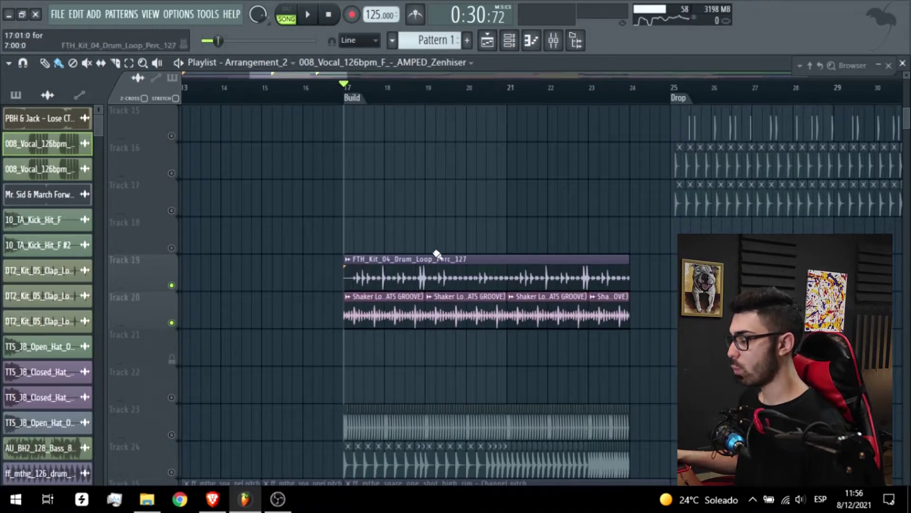
double_click(420, 258)
left_click(523, 210)
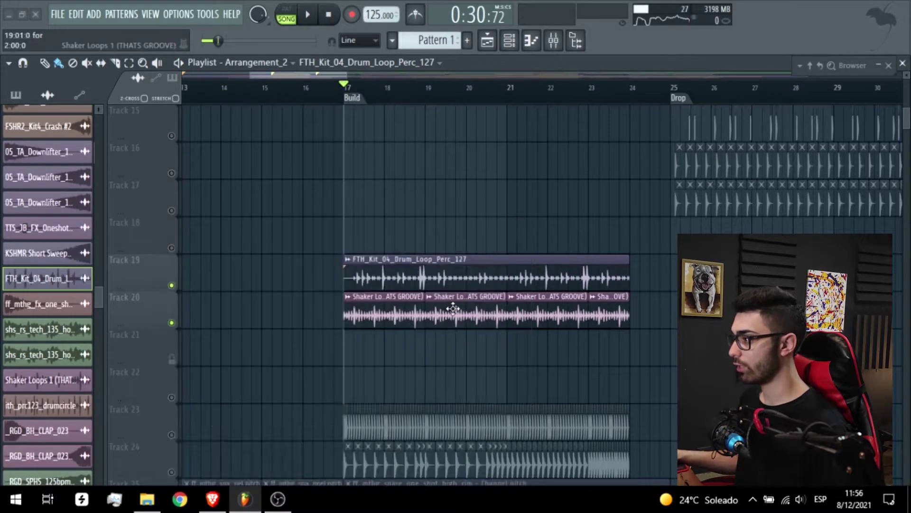
double_click(392, 295)
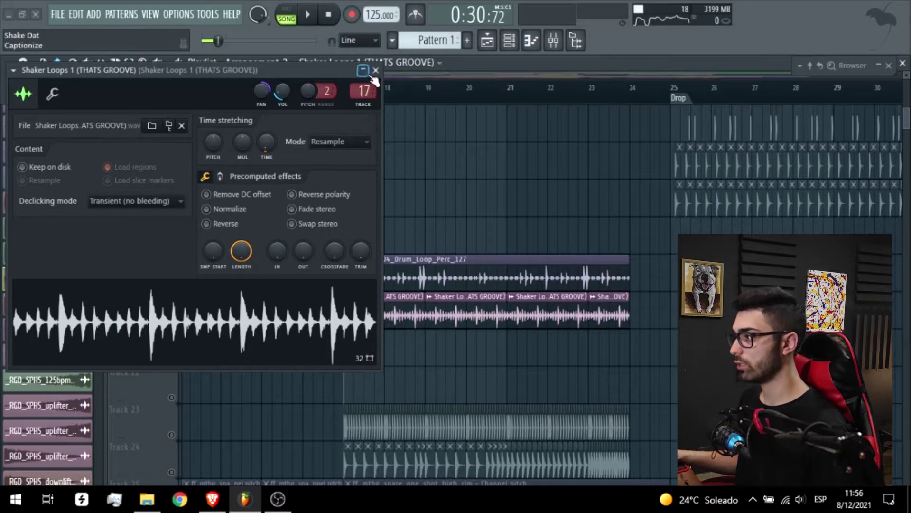
left_click(376, 70)
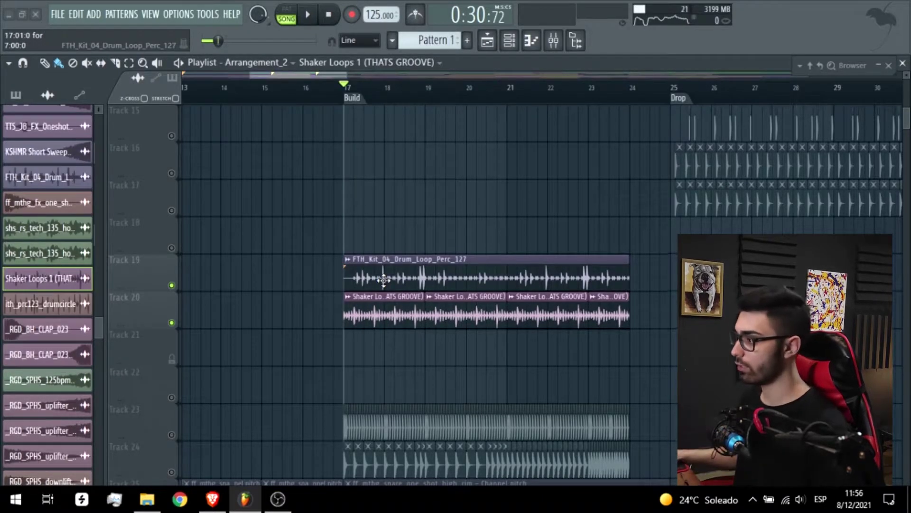
Unmute tracks 23 to 27, covering the snare build clips and their pitch, Endless Smile and filter cutoff automation
scroll(381, 286, "down", 3)
scroll(380, 286, "down", 1)
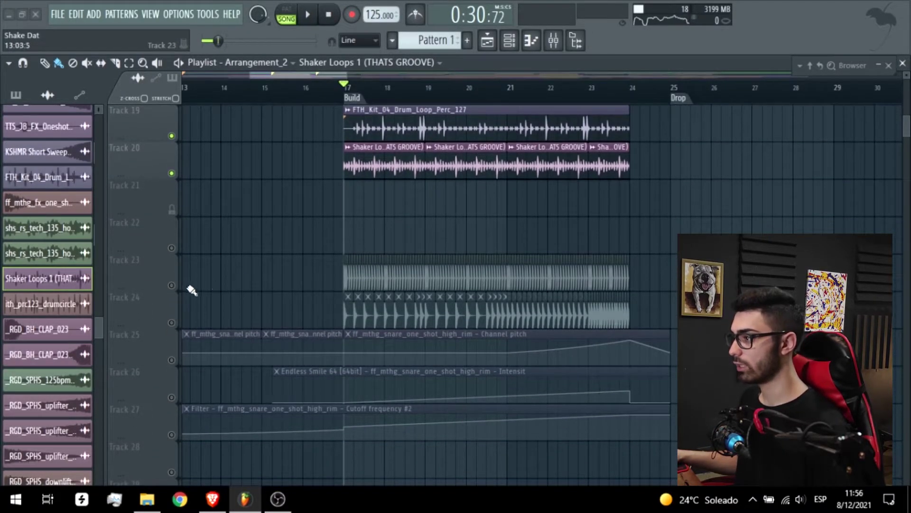
left_click(171, 286)
left_click(171, 323)
left_click(171, 360)
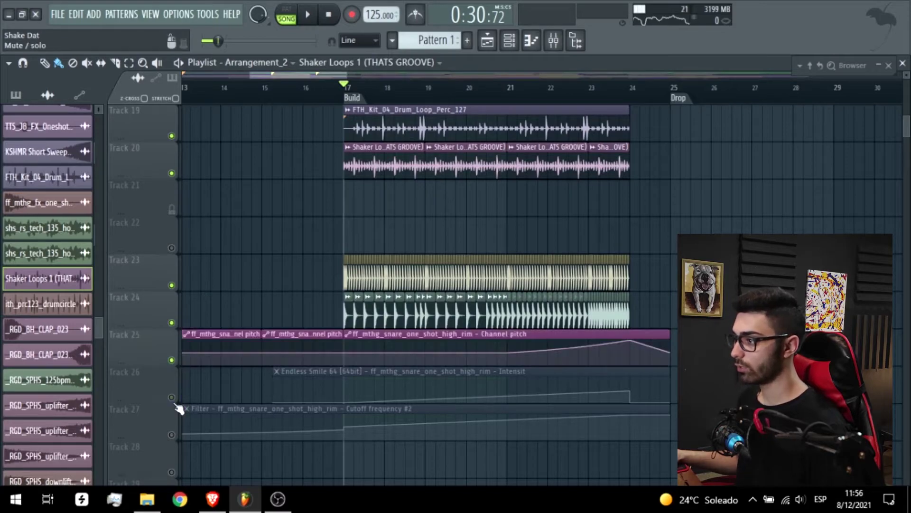
left_click(171, 398)
left_click(172, 434)
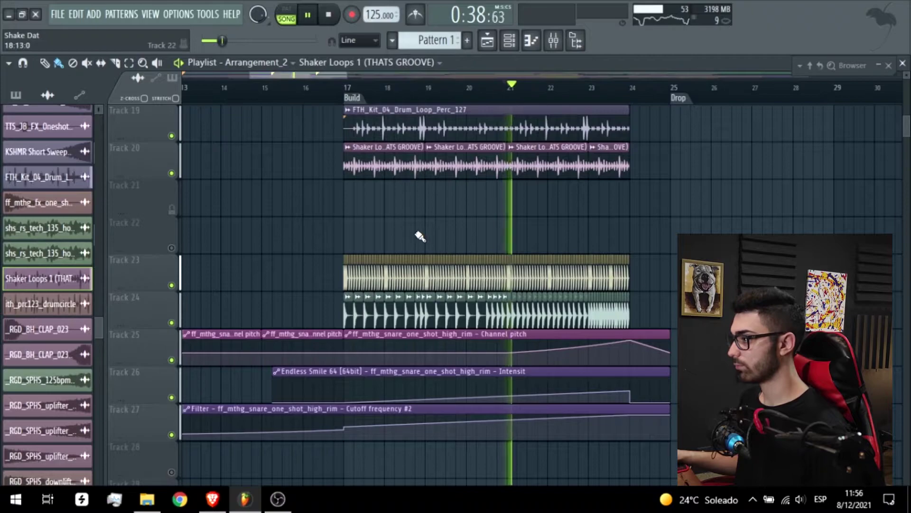
Mute the shaker and percussion loops on tracks 20 and 19, and play the snare build from about bar 21
key("space")
left_click(171, 173)
left_click(171, 136)
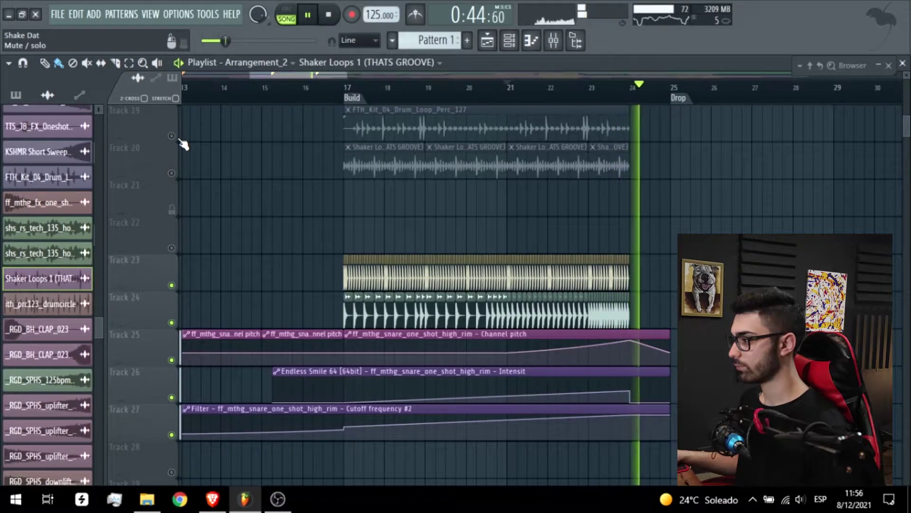
key("space")
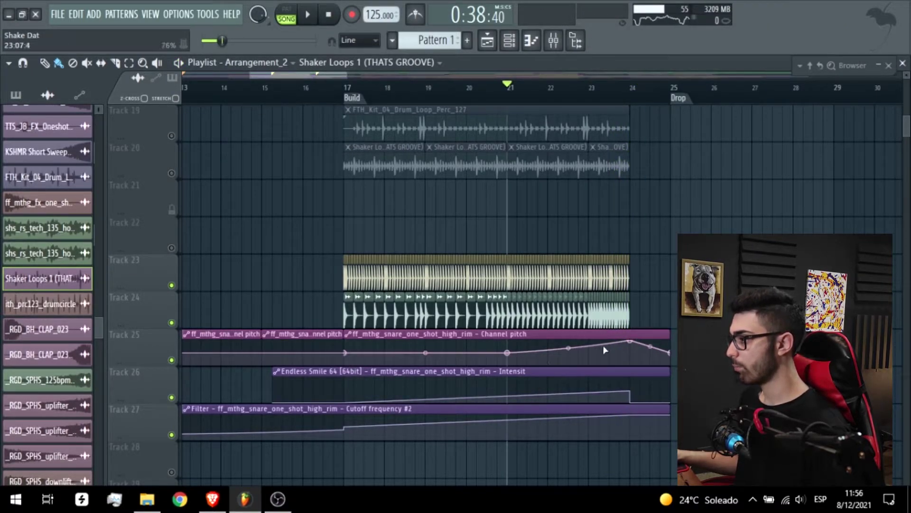
Unmute tracks 32 to 36 with the brass and bass filter automation, the bass, the Param. EQ 2 automation and the vocal
scroll(522, 361, "down", 2)
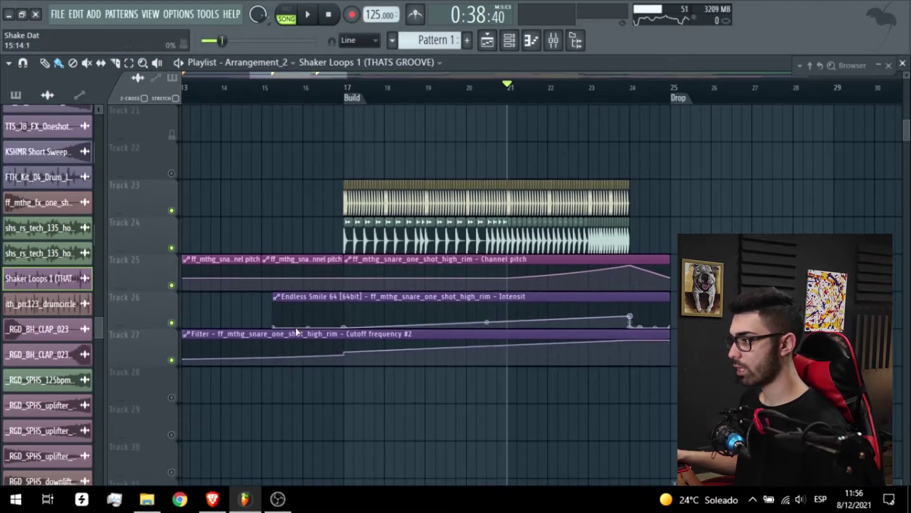
scroll(345, 293, "down", 6)
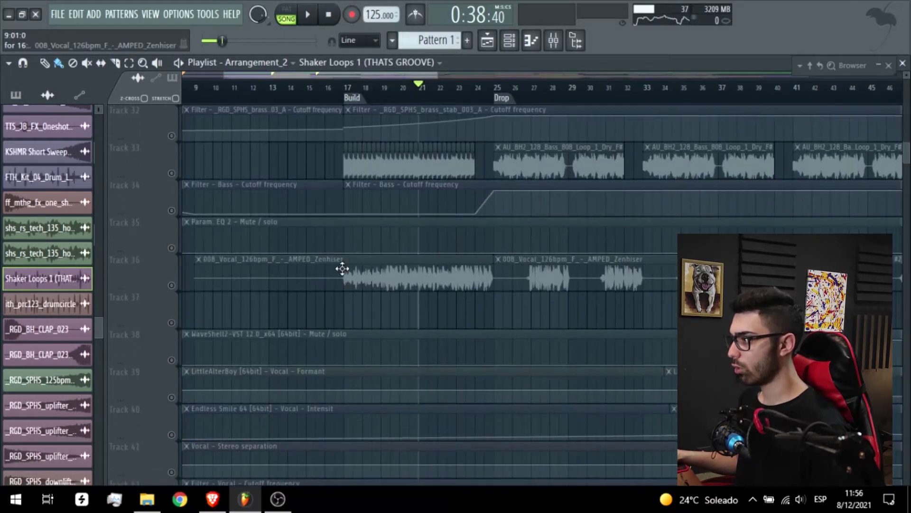
scroll(311, 272, "up", 2)
left_click_drag(174, 213, 173, 280)
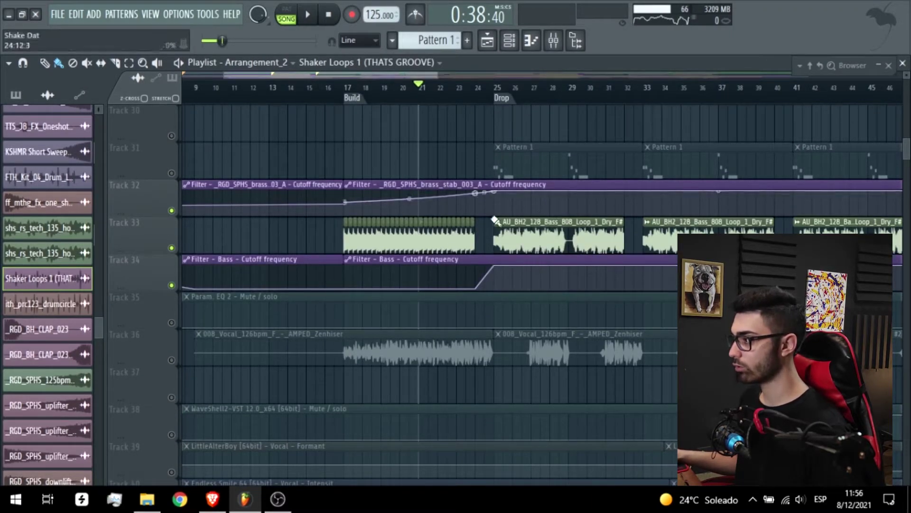
left_click(171, 323)
left_click(172, 360)
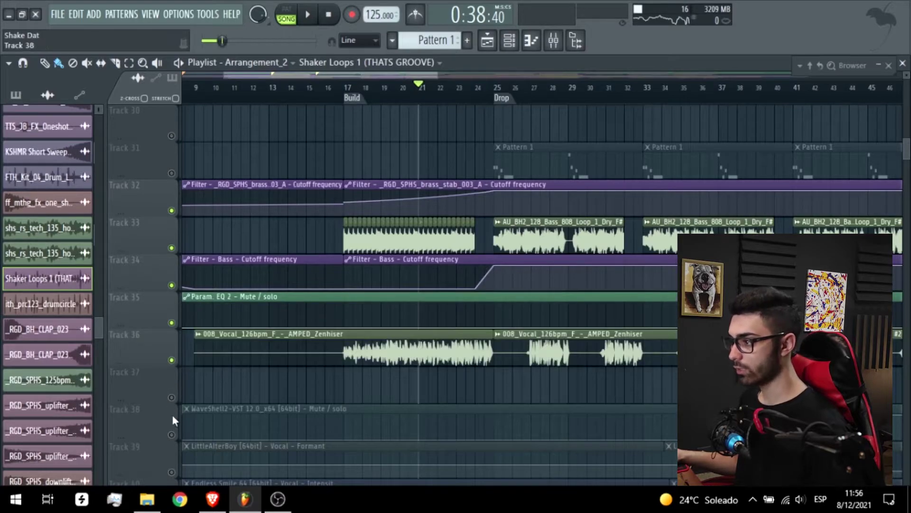
Play the build's bass and vocal from bar 17, muting the vocal on track 36 during playback
scroll(279, 109, "left", 3)
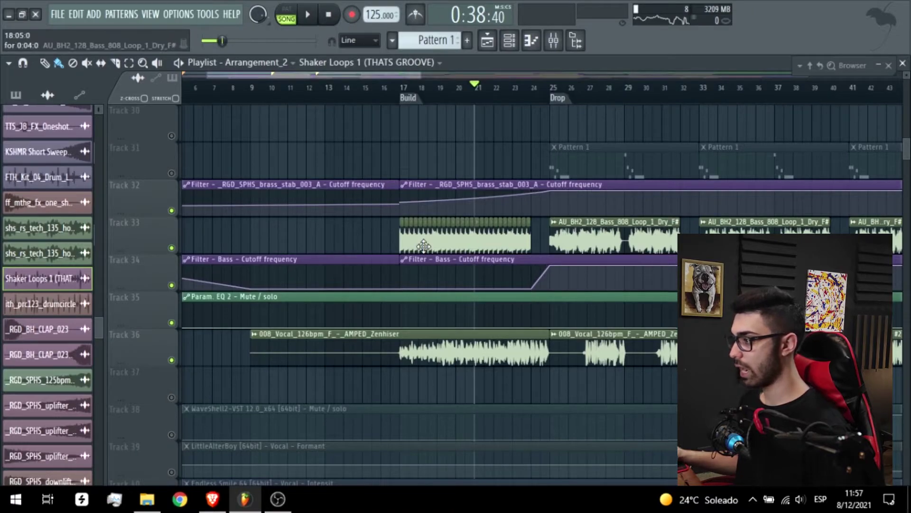
scroll(406, 90, "up", 2)
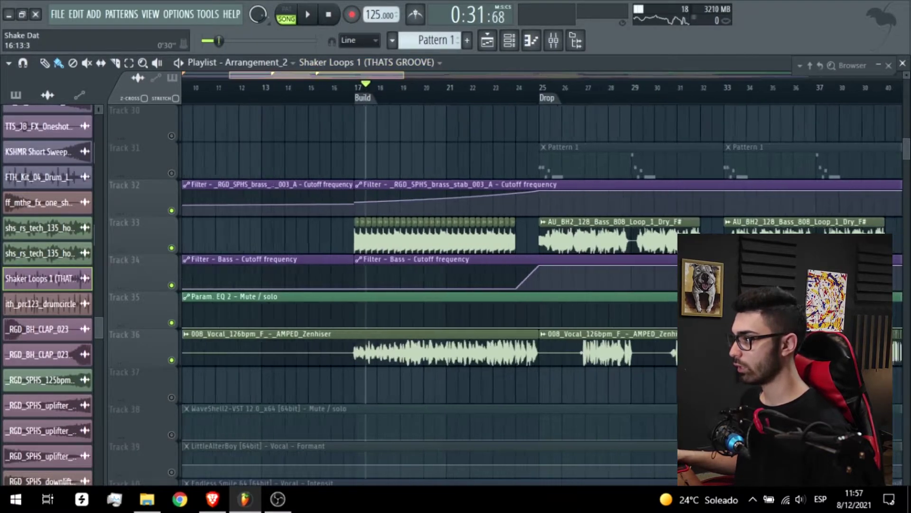
left_click(348, 91)
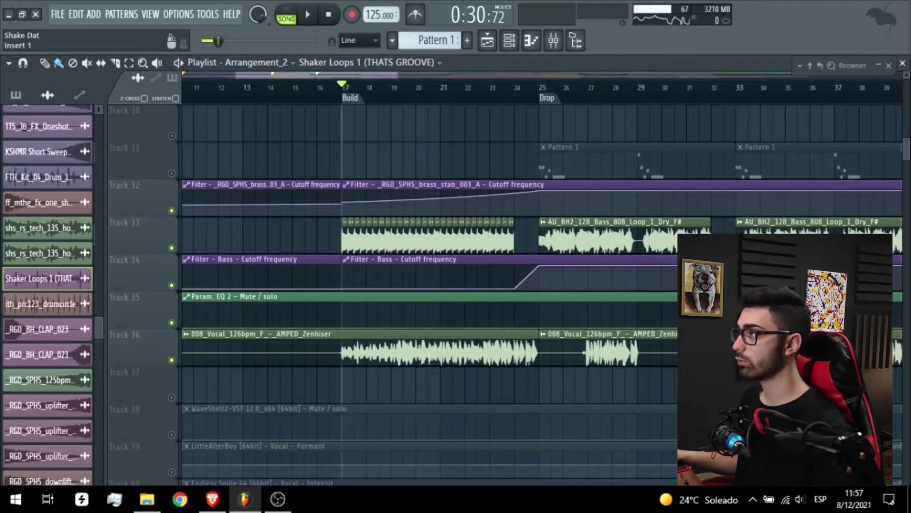
key("space")
key("space")
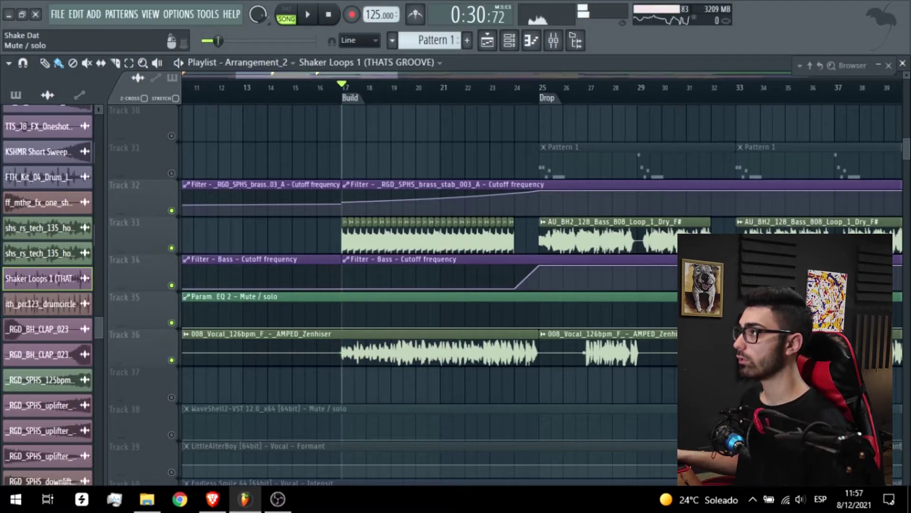
key("space")
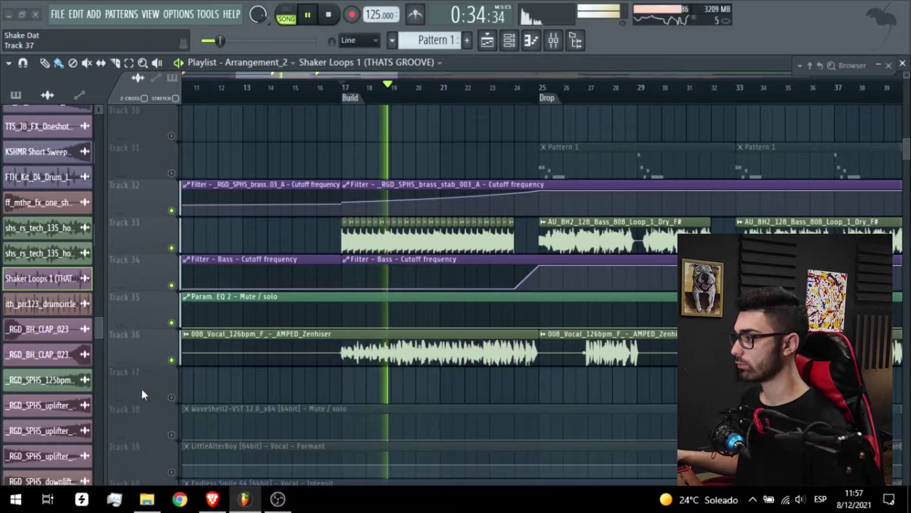
left_click(172, 359)
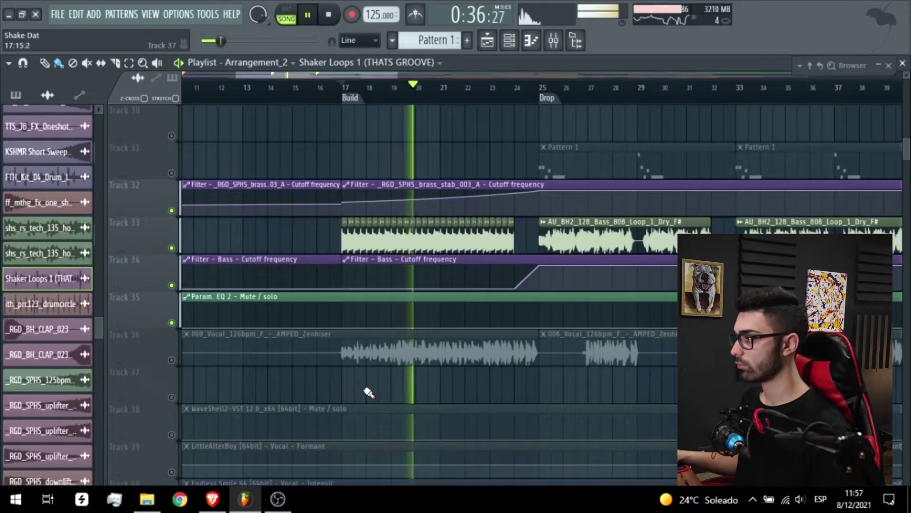
key("space")
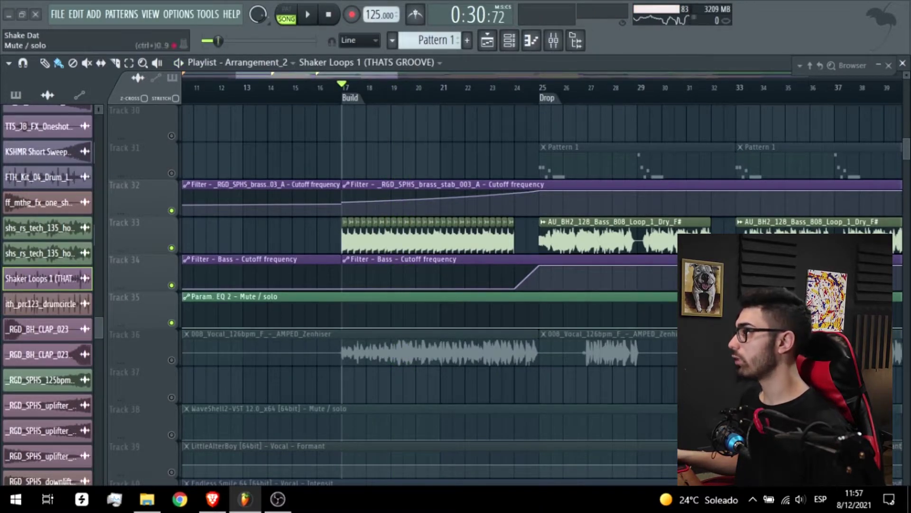
Replay the build's bass from bar 17 several times with the vocal muted
key("space")
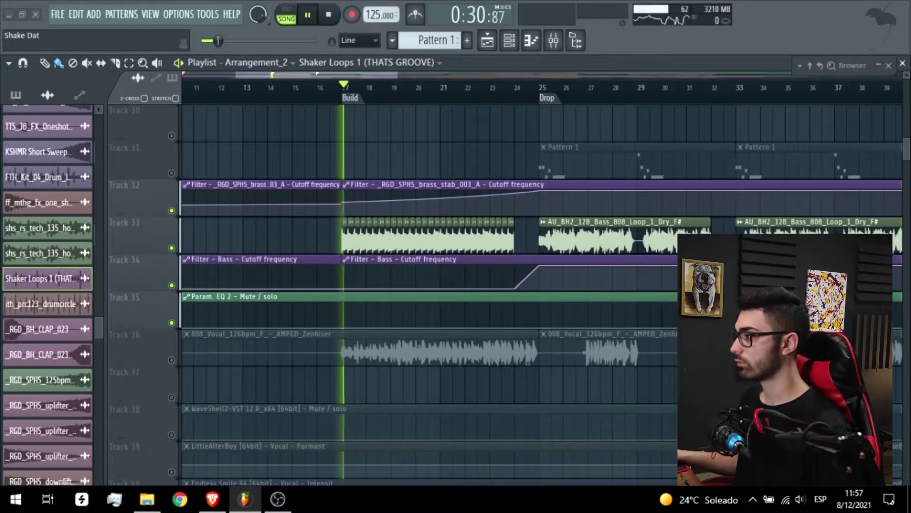
key("space")
key("space")
key("space")
key("space")
key("space")
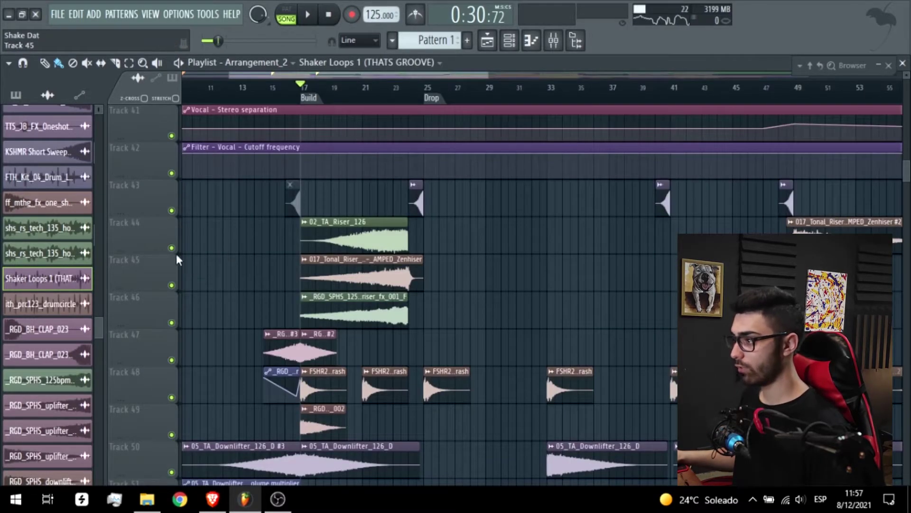
Isolate the three risers on tracks 44, 45 and 46, and play them through the build
right_click(172, 249)
left_click(171, 285)
left_click(172, 322)
key("space")
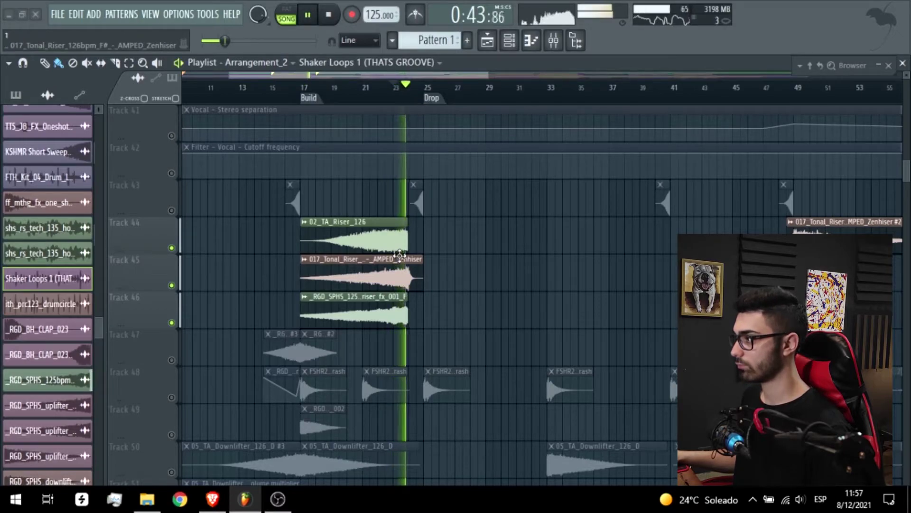
key("space")
Solo track 47 and unmute tracks 48 to 52 with the crashes, downlifters, volume automation and MIXMASH clips
right_click(172, 359)
scroll(180, 355, "down", 3)
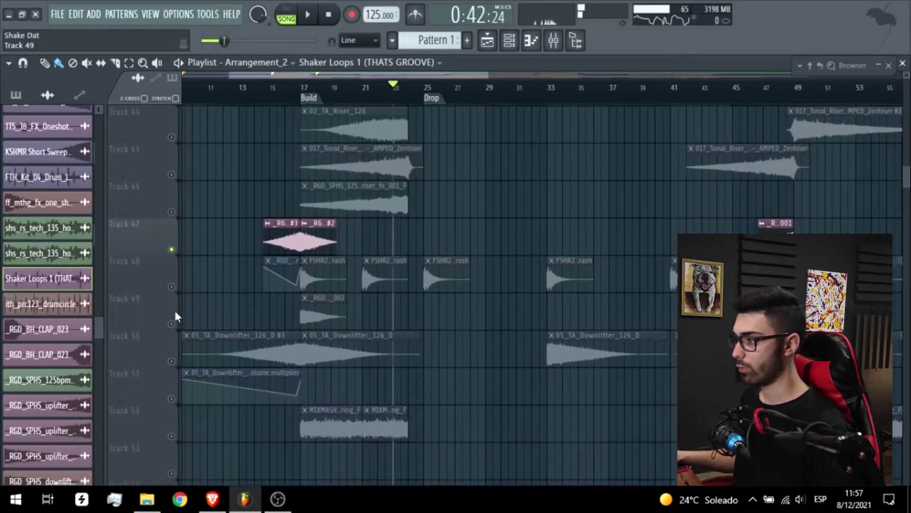
left_click(171, 284)
left_click(171, 322)
left_click(171, 360)
left_click(171, 397)
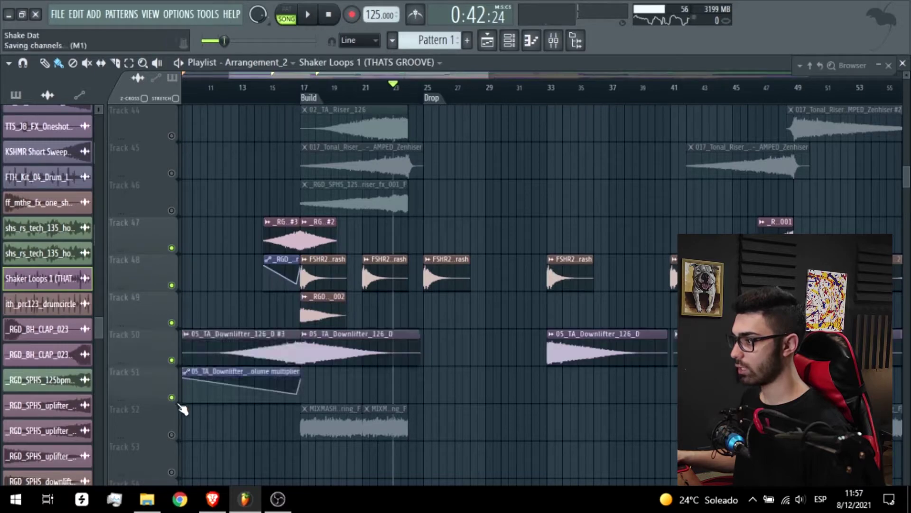
left_click(172, 434)
Unmute tracks 43 to 46 and play all the build's effect layers together from bar 17
left_click(171, 210)
left_click(172, 173)
left_click(171, 136)
scroll(177, 143, "up", 2)
left_click(171, 165)
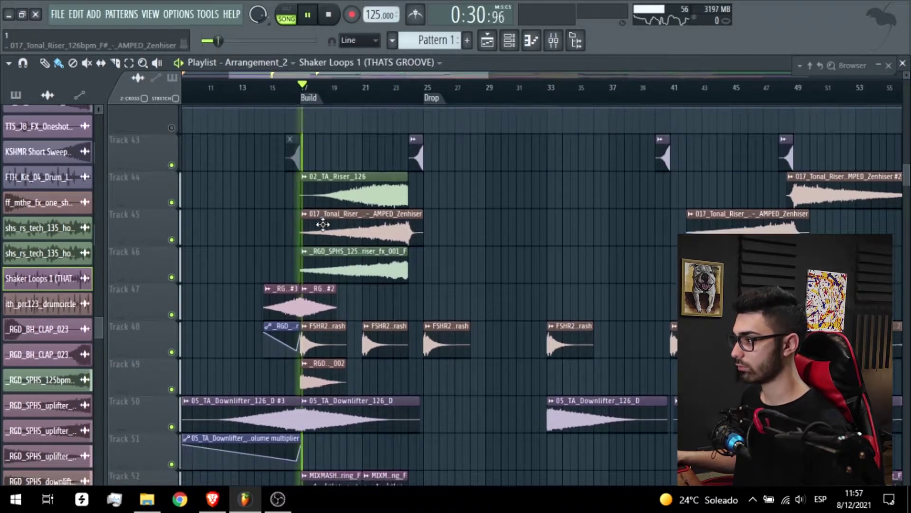
scroll(323, 226, "down", 7)
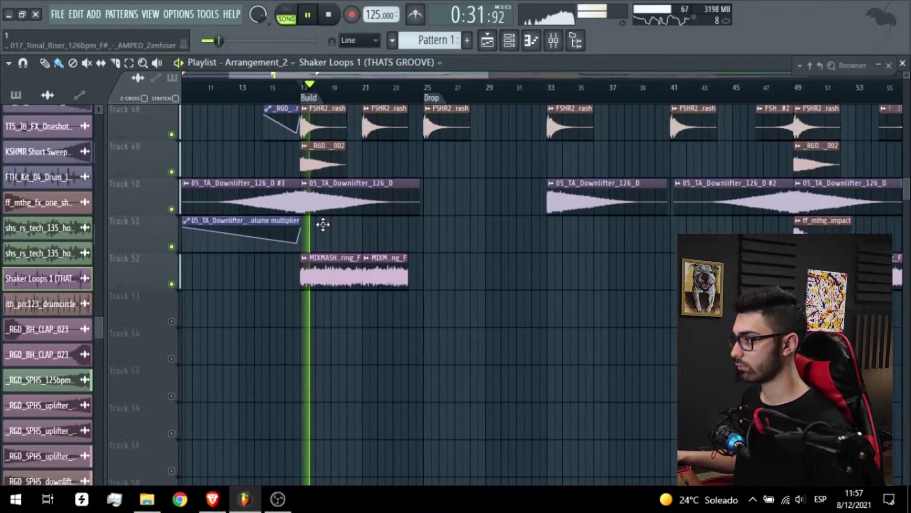
scroll(332, 213, "up", 6)
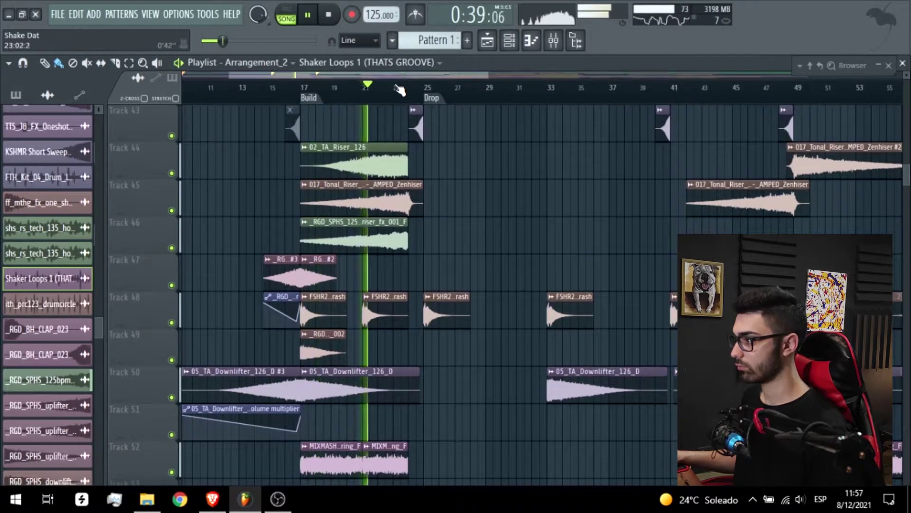
scroll(317, 244, "down", 3)
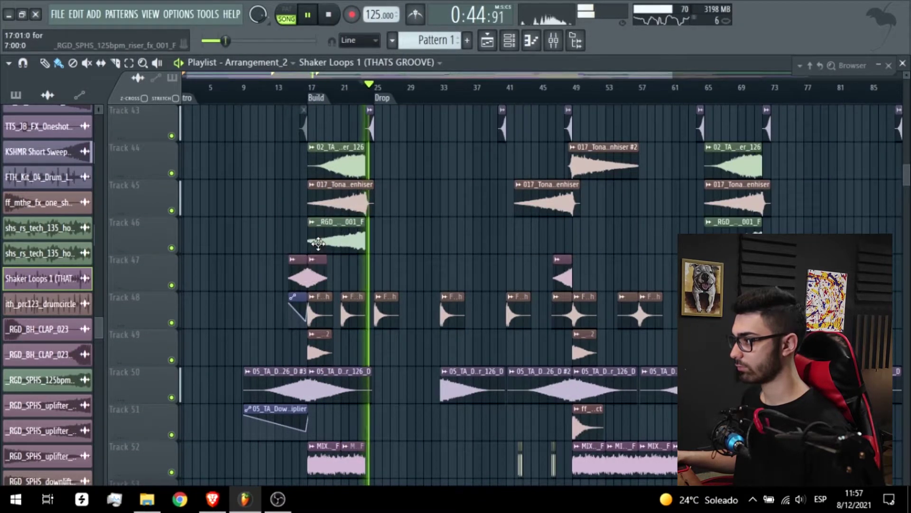
key("space")
Solo the shs_rs_tech_135_hoover_3_G# clip on track 4 and play it from bar 24
scroll(291, 262, "up", 4)
scroll(303, 269, "up", 15)
scroll(460, 309, "up", 5)
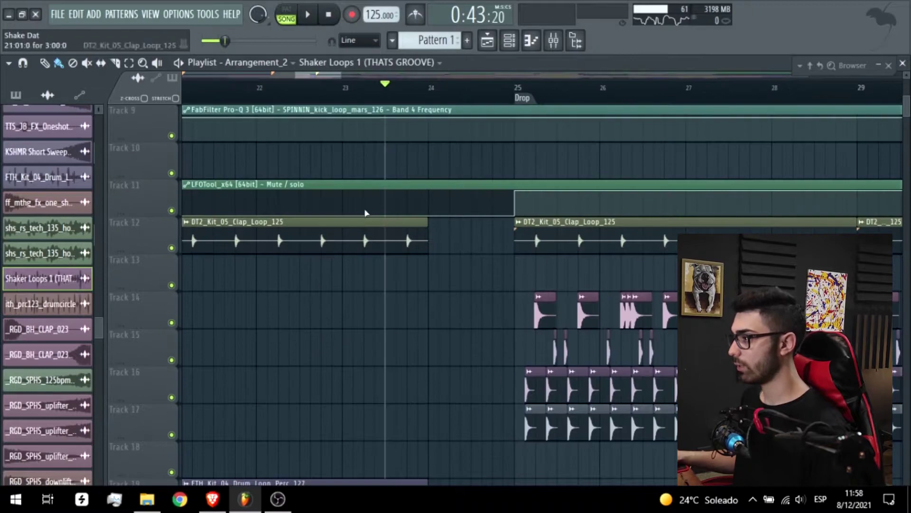
scroll(519, 357, "down", 6)
scroll(590, 398, "up", 4)
scroll(470, 346, "down", 5)
left_click(238, 88)
scroll(348, 260, "up", 10)
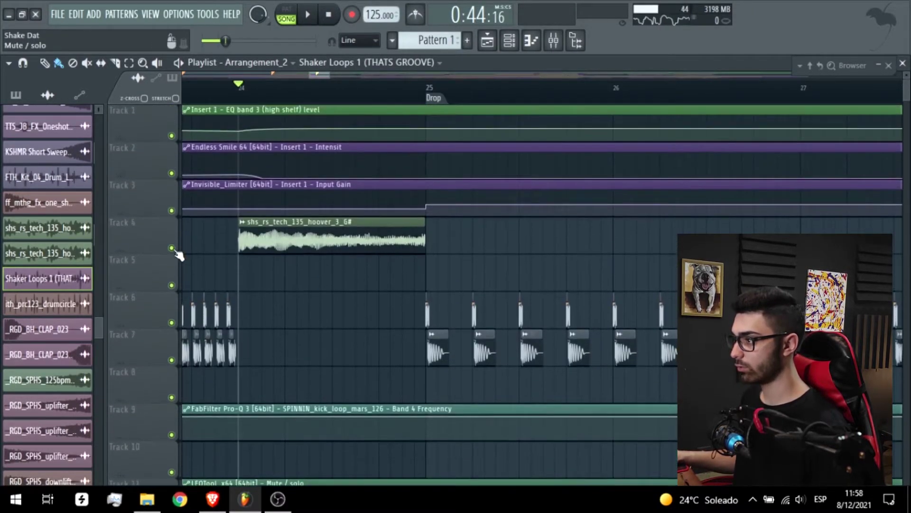
right_click(171, 248)
key("space")
key("space")
Open the hoover sample's channel and the Fruity Stereo Shaper on its mixer insert
double_click(311, 240)
left_click(564, 163)
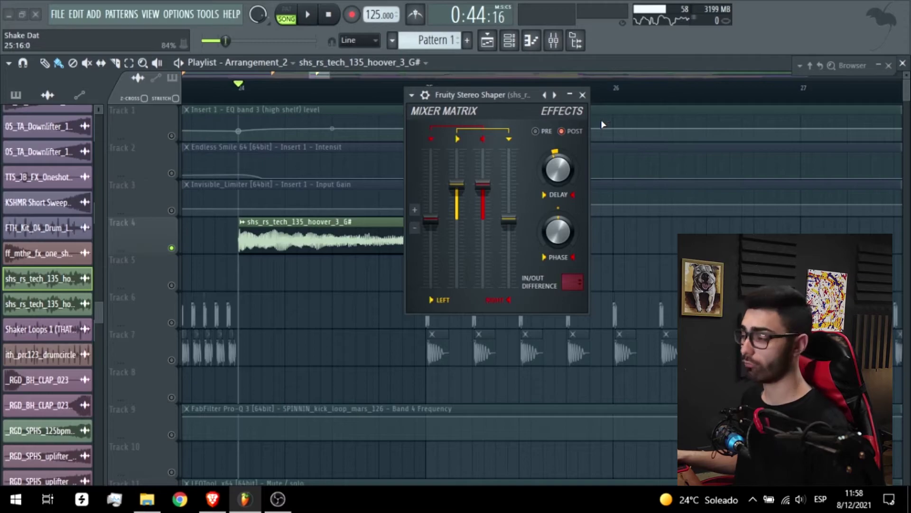
Play the hoover clip from bar 24 and review the Fruity Stereo Shaper on its mixer insert
key("space")
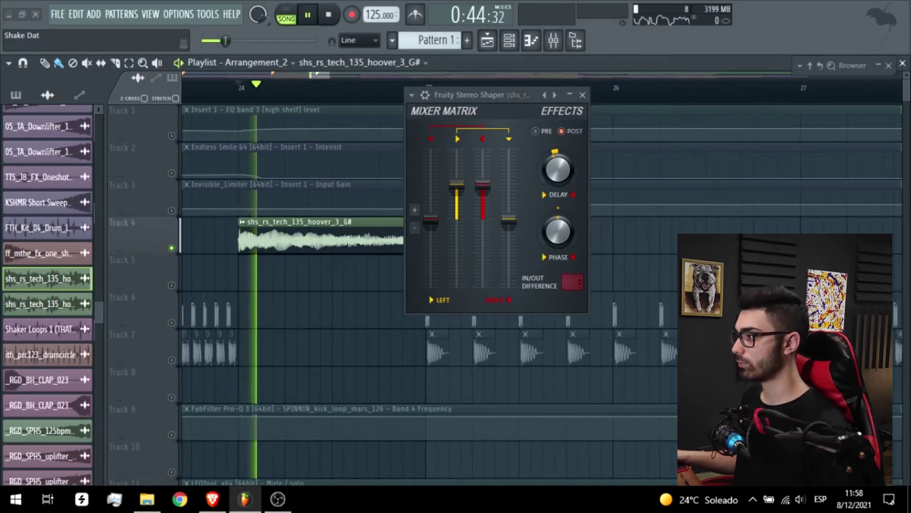
key("space")
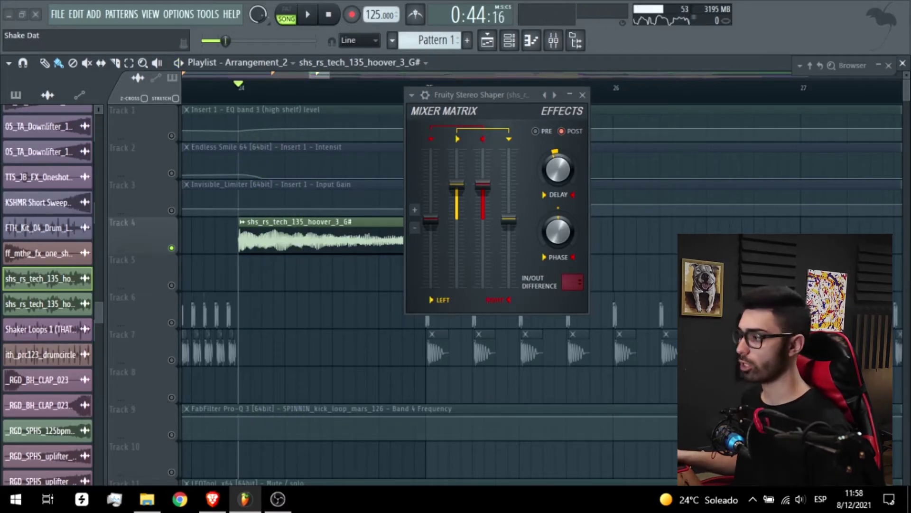
key("space")
key("space")
left_click(584, 95)
scroll(301, 247, "down", 2)
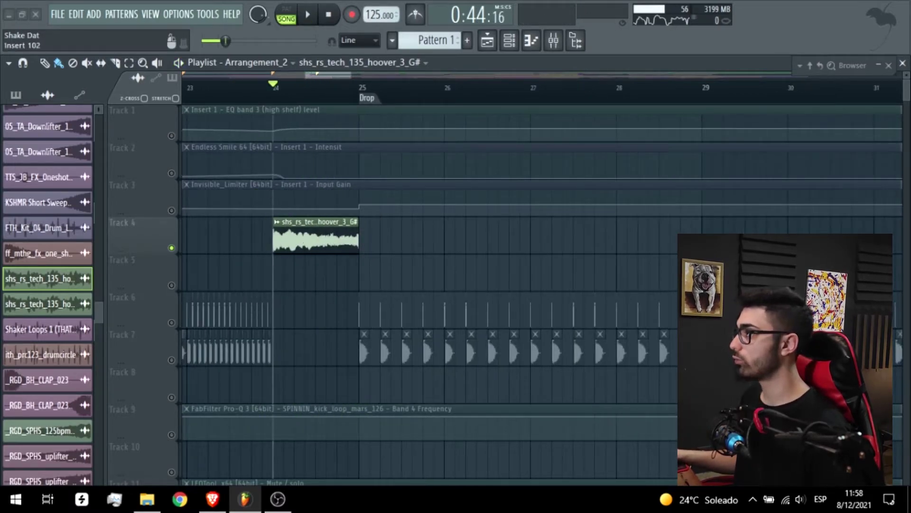
left_click(717, 266)
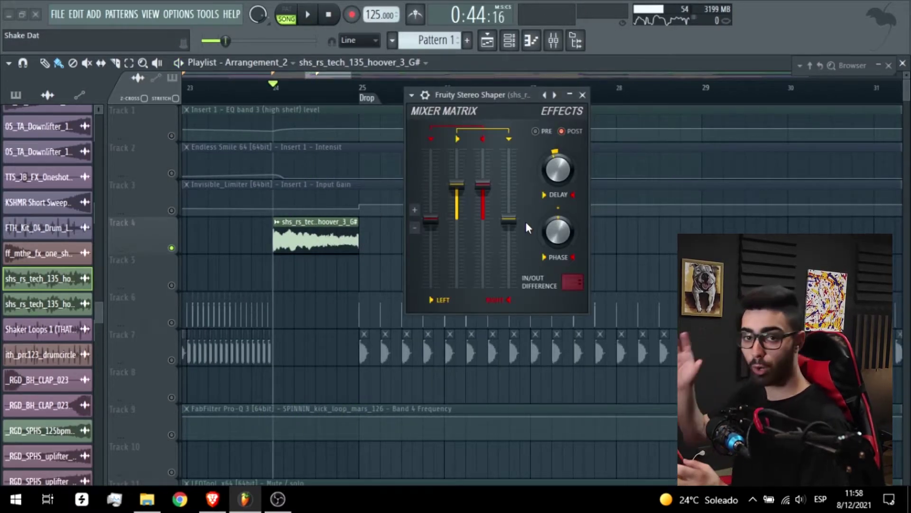
key("Escape")
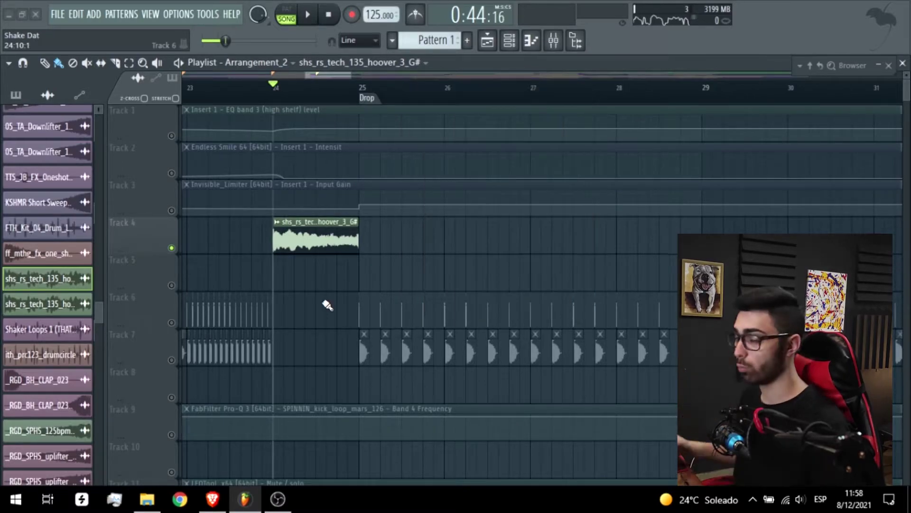
Insert a new playlist track above track 1 and place the NAVIGH - Shake Dat [Extended Mix] clip on it
scroll(324, 302, "down", 4)
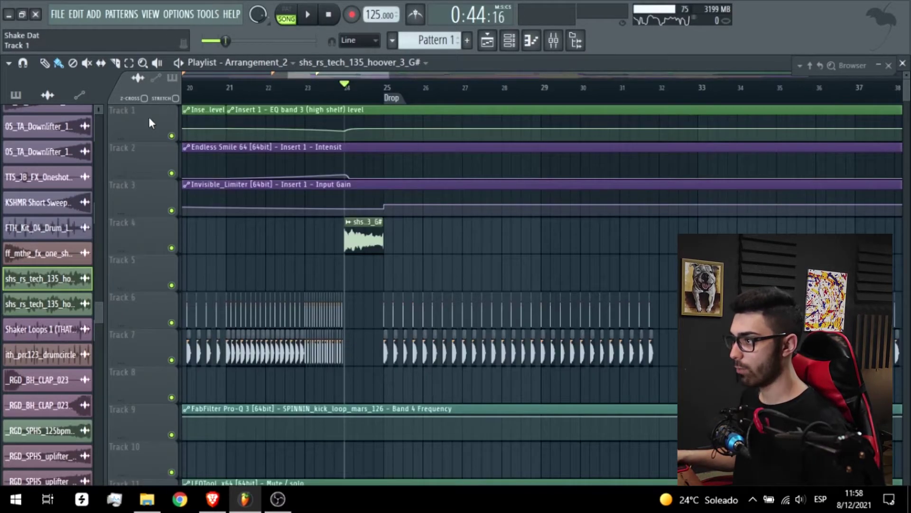
right_click(148, 121)
left_click(187, 338)
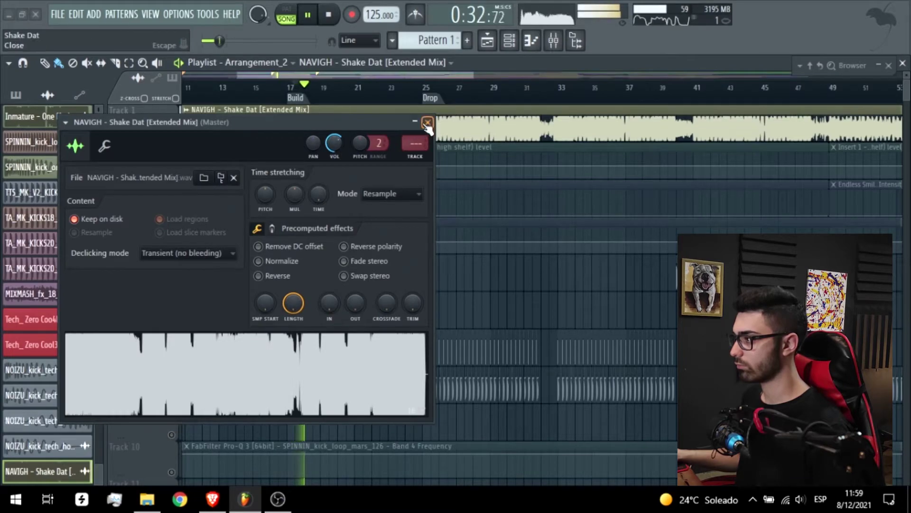
key("Escape")
Play the extended mix through the end of the build from around bar 23
scroll(369, 98, "up", 2)
left_click(353, 97)
left_click(414, 96)
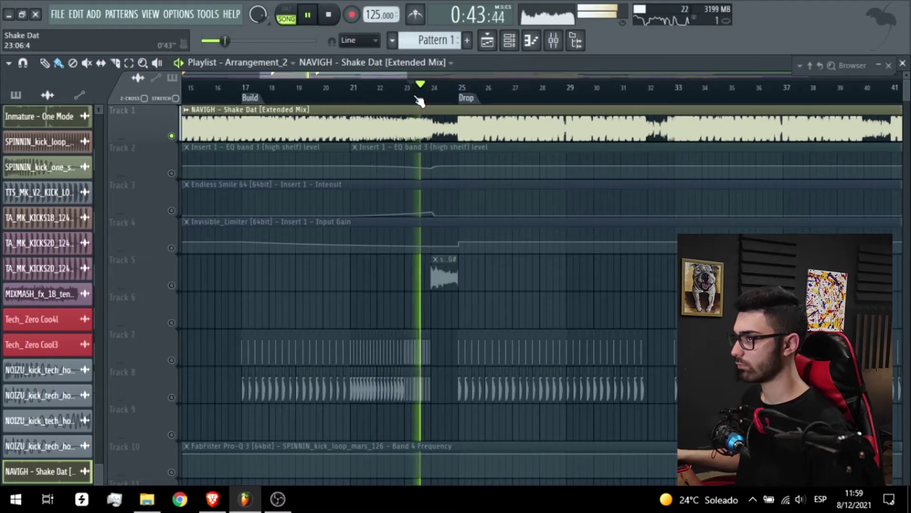
scroll(449, 109, "up", 2)
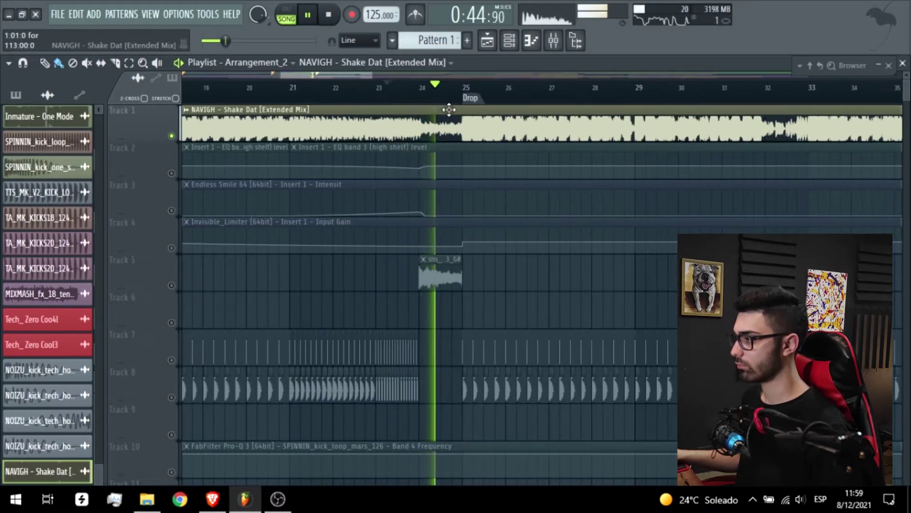
key("space")
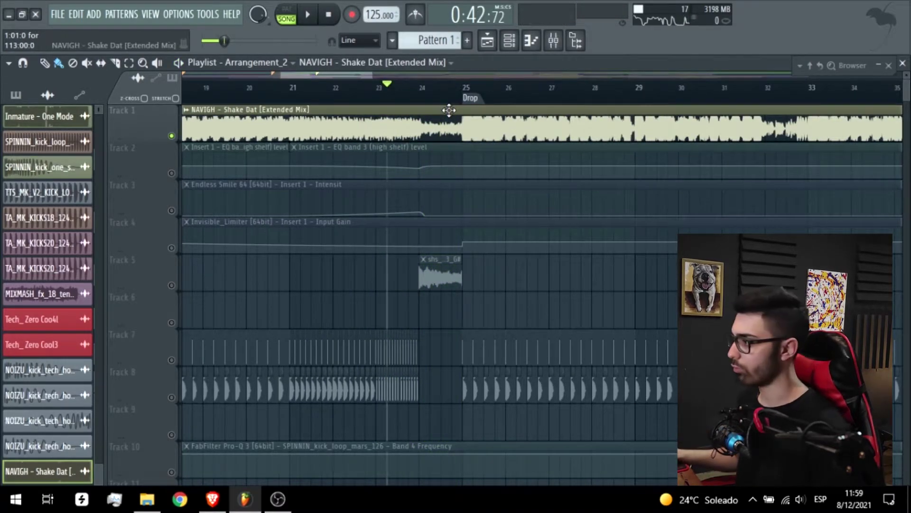
Unsolo track 1 and solo kick tracks 7 and 8 with the Pro-Q 3 and LFOTool automation on tracks 10 and 12
scroll(449, 110, "down", 3)
scroll(485, 230, "up", 3)
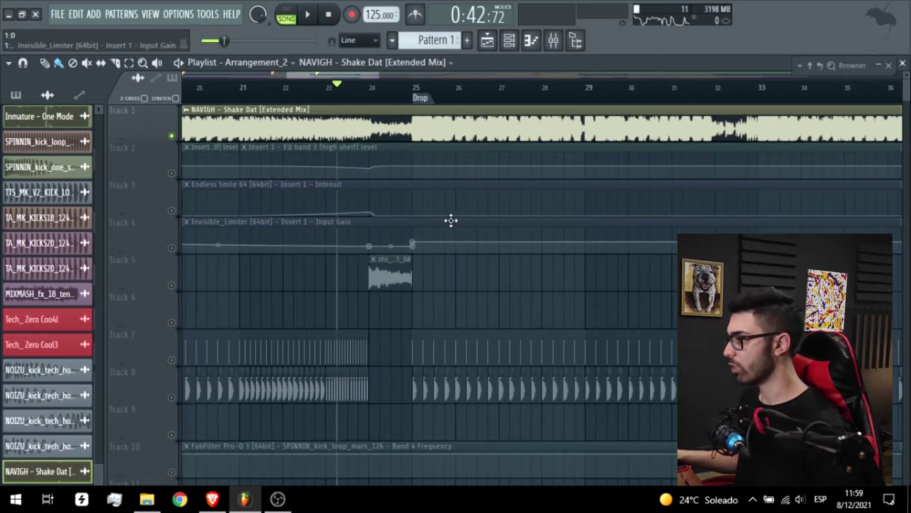
right_click(172, 135)
left_click(172, 136)
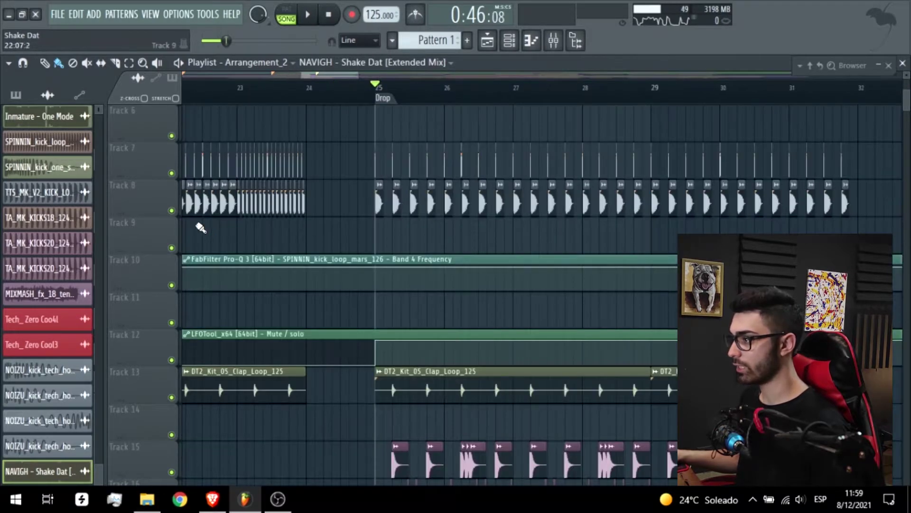
right_click(172, 210)
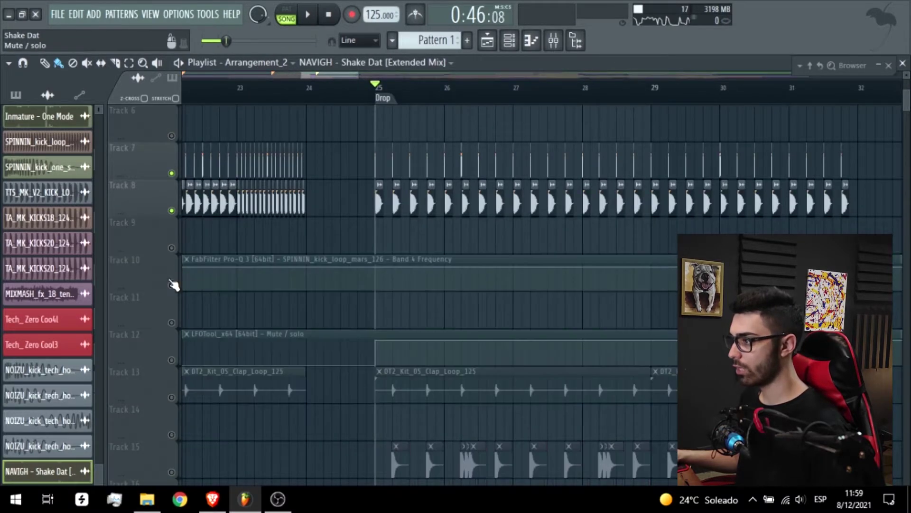
left_click(171, 285)
left_click(172, 359)
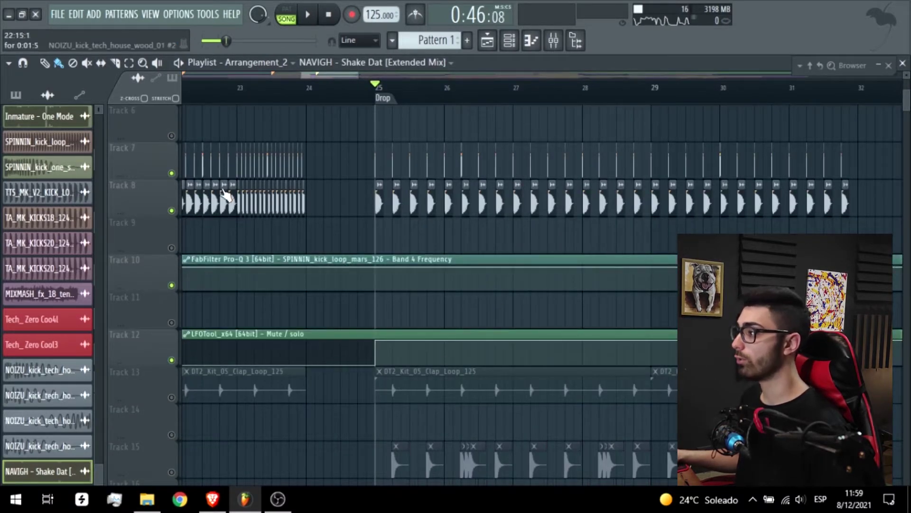
Inspect the NOIZU_kick_tech_house_wood_01 #2 channel and the KSHMR Essentials Kick on its mixer insert
double_click(419, 207)
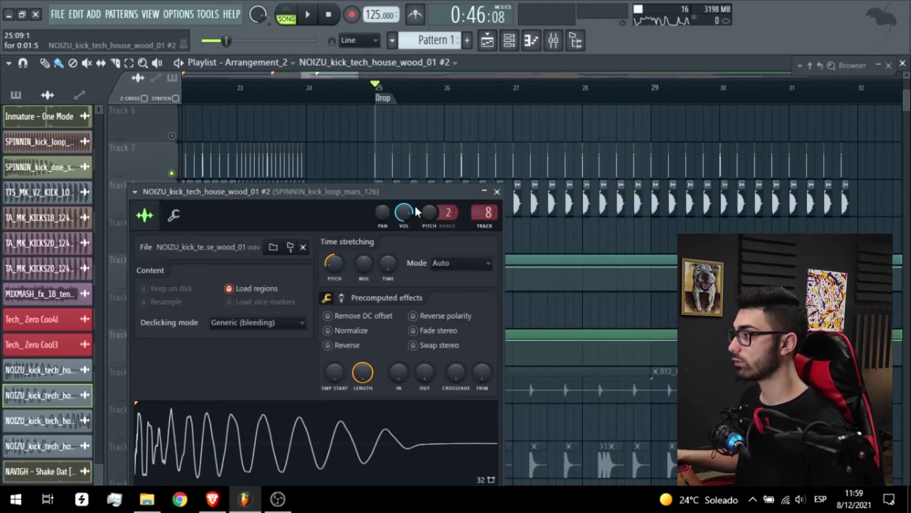
left_click(497, 193)
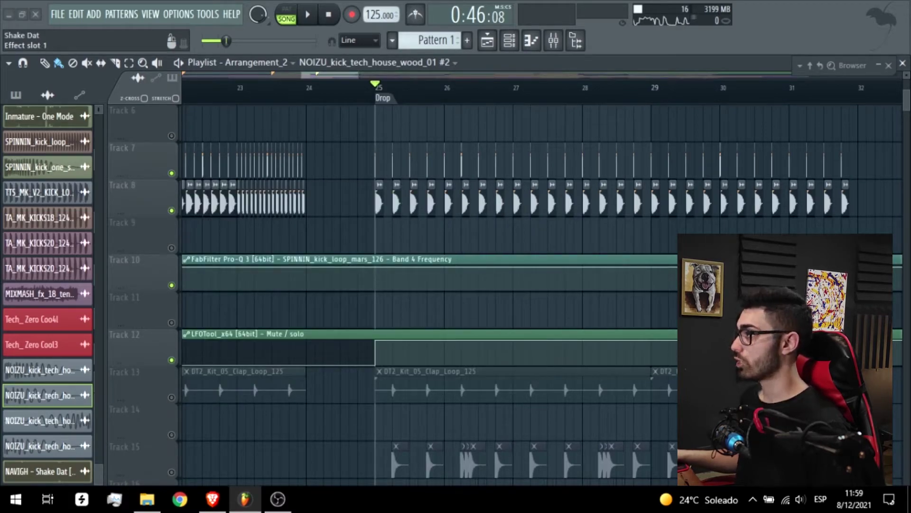
left_click(910, 277)
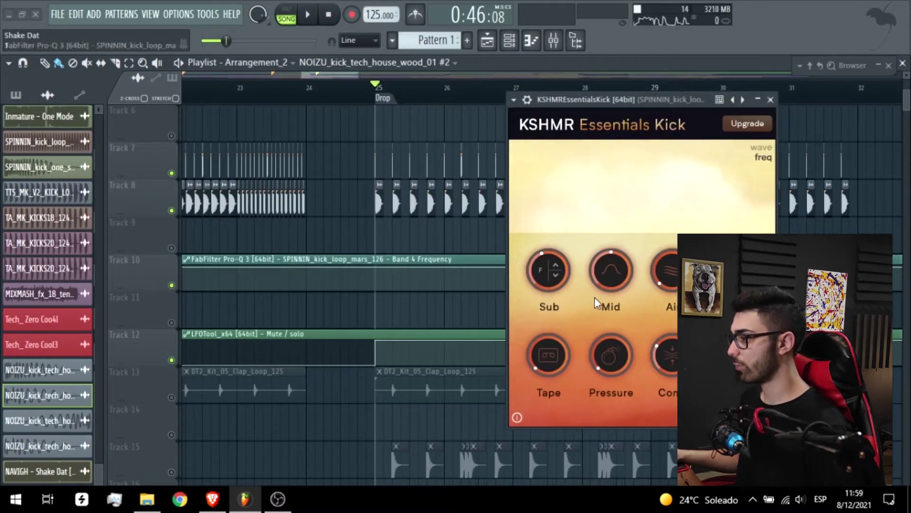
left_click(770, 100)
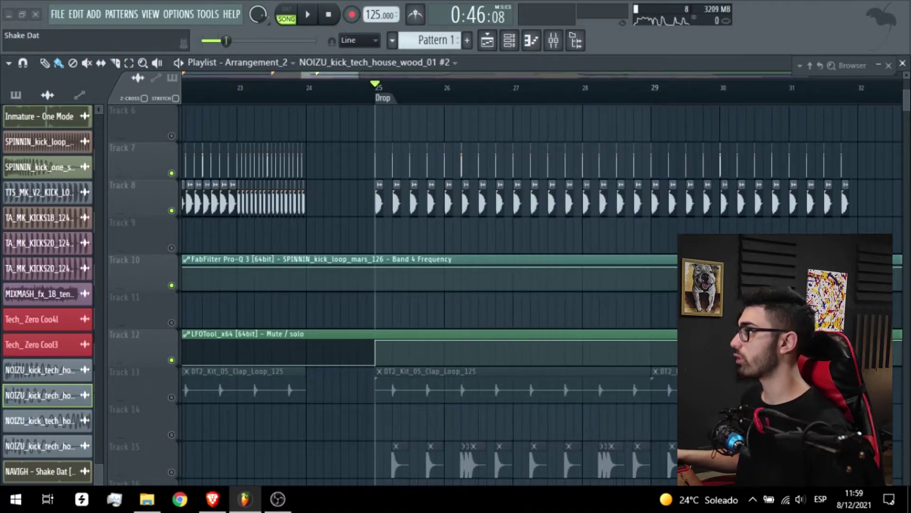
Open the LFOTool on the kick's mixer insert and play the kick through it from bar 25
left_click(642, 338)
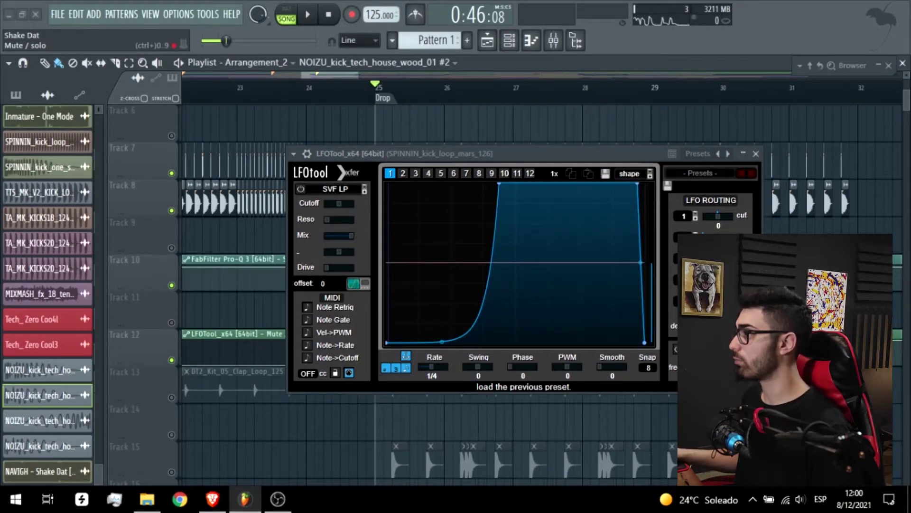
key("space")
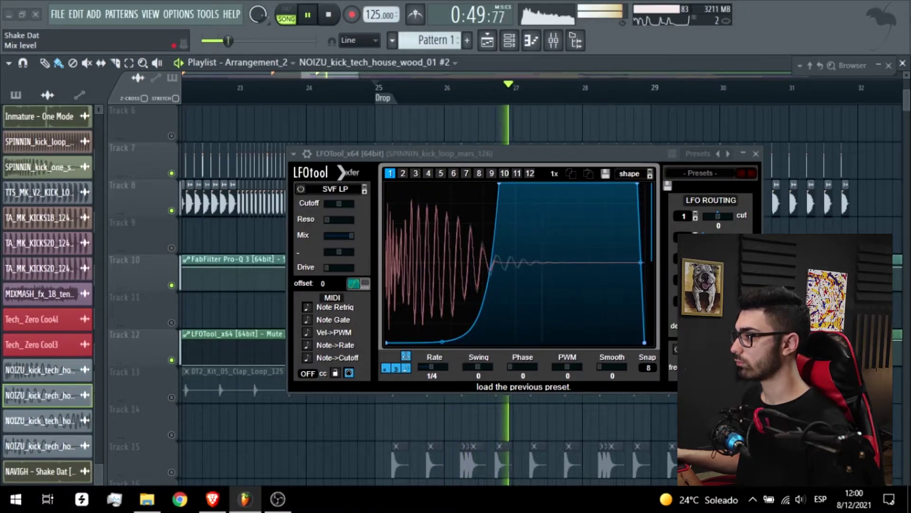
key("space")
key("space")
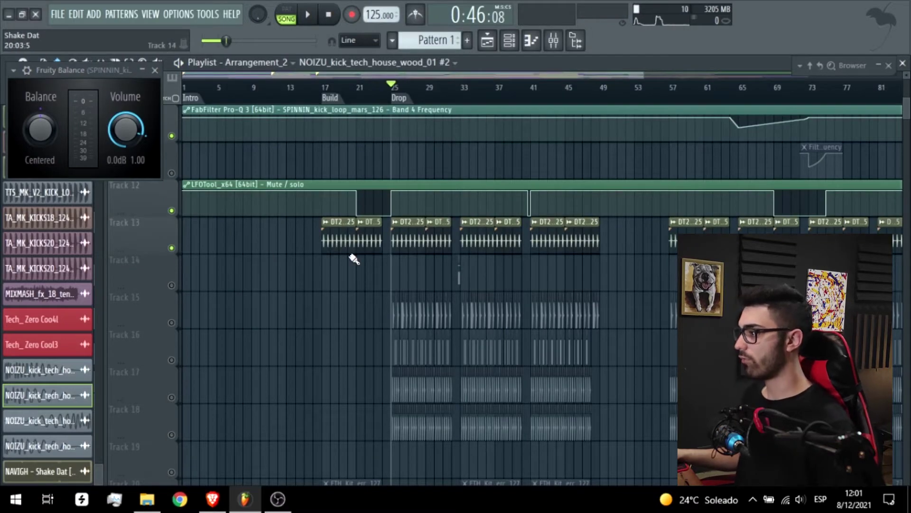
Open the DT2_Kit_05_Clap_Loop_125 channel and its Pro-Q 3, and listen to the 7530.5 Hz notch band in isolation
double_click(404, 235)
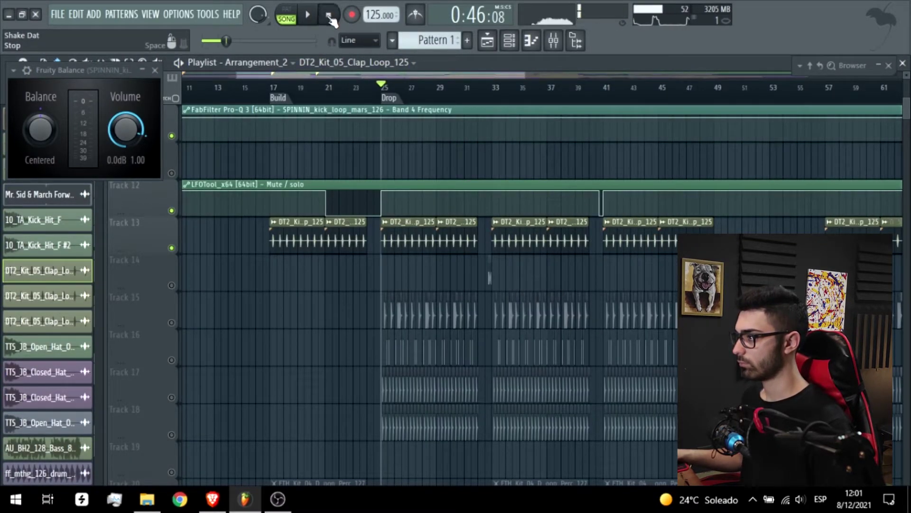
double_click(396, 221)
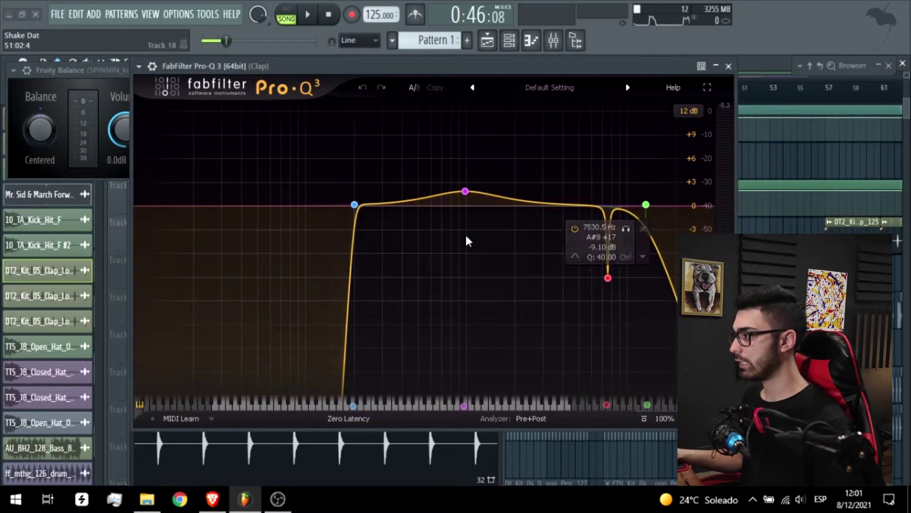
left_click(628, 230)
key("space")
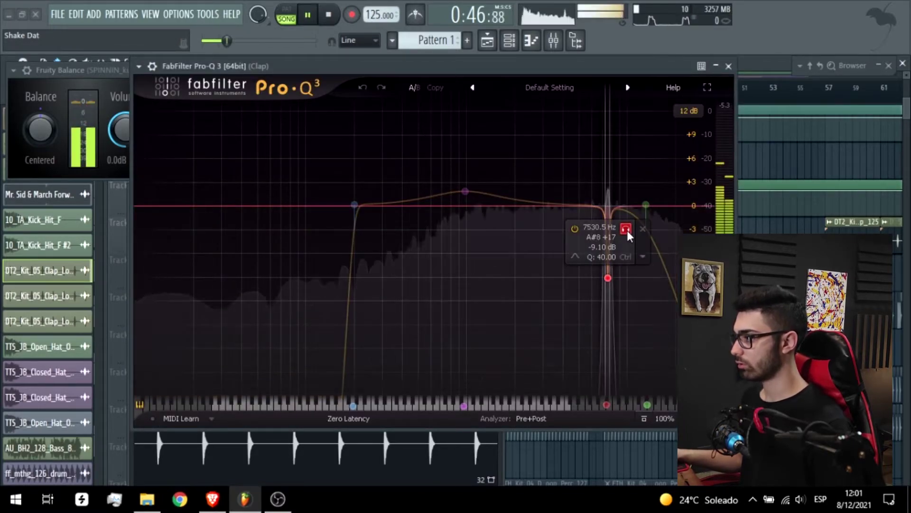
key("space")
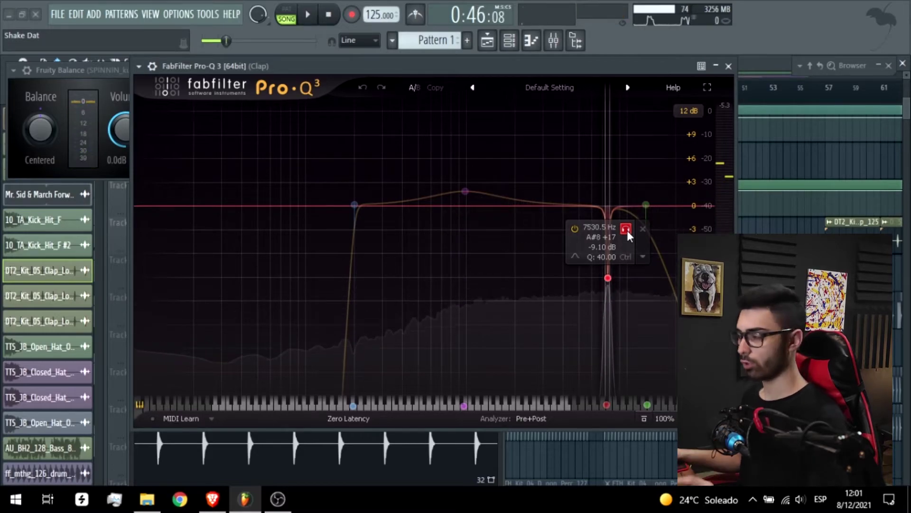
left_click(628, 230)
key("Escape")
left_click(497, 191)
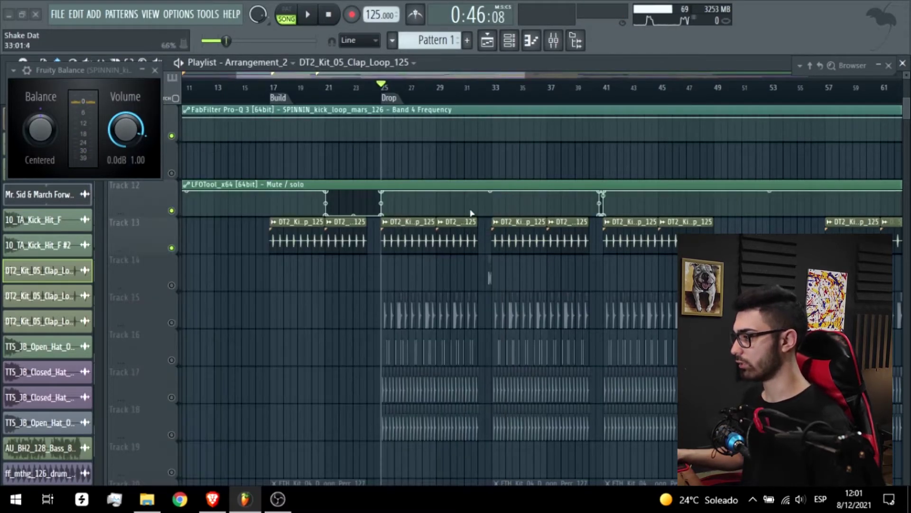
Unmute track 15 alongside the clap loop and inspect the _RGD_BH_CLAP_023 sample's channel
scroll(304, 273, "down", 2)
left_click(172, 248)
scroll(348, 290, "up", 3)
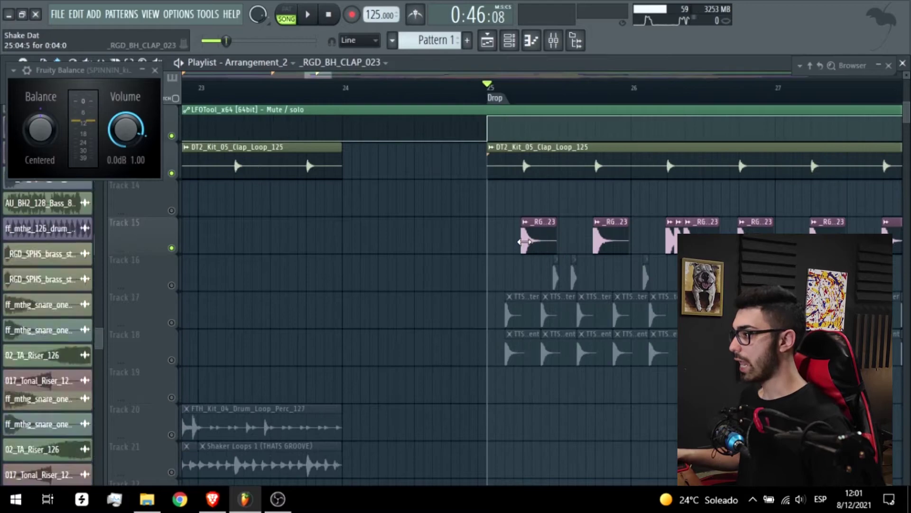
scroll(412, 266, "up", 4)
double_click(536, 238)
left_click(476, 183)
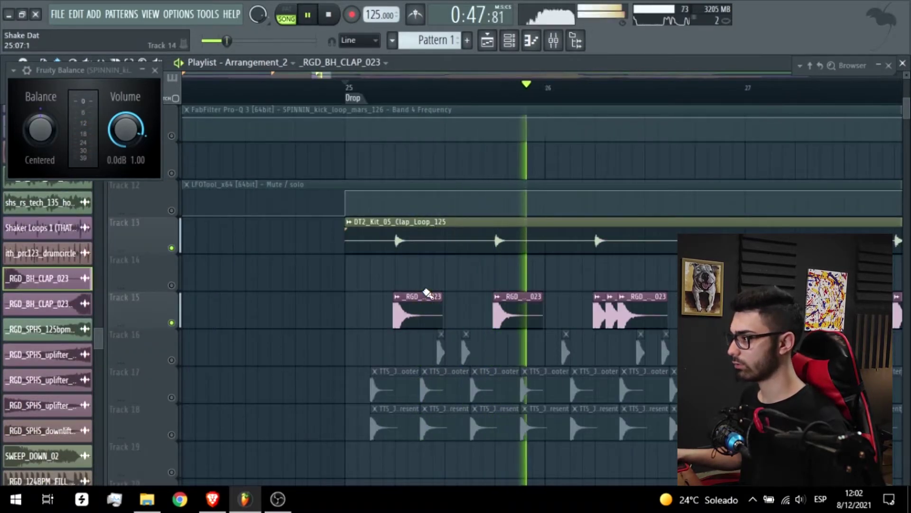
Compare the drop's drums from bar 25 with the layered clap on track 15 muted and unmuted
scroll(551, 324, "down", 2)
scroll(550, 324, "up", 2)
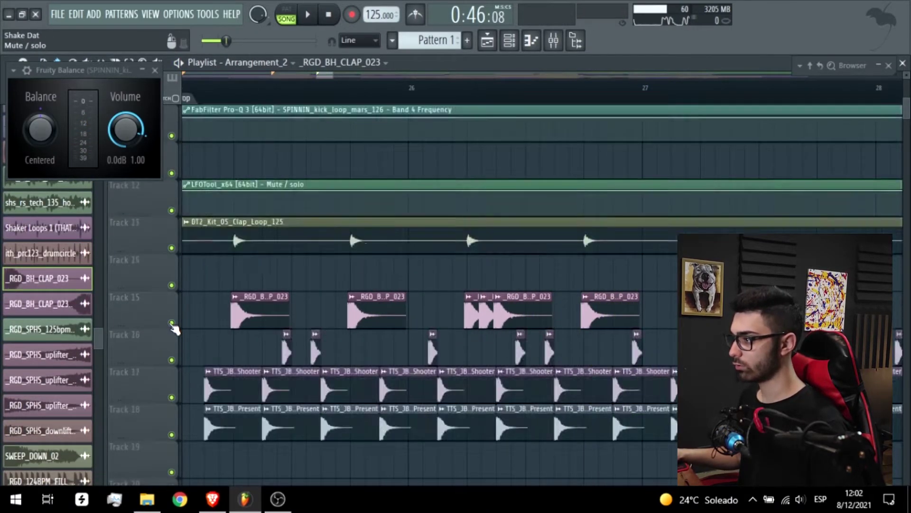
scroll(535, 310, "down", 5)
scroll(534, 310, "up", 5)
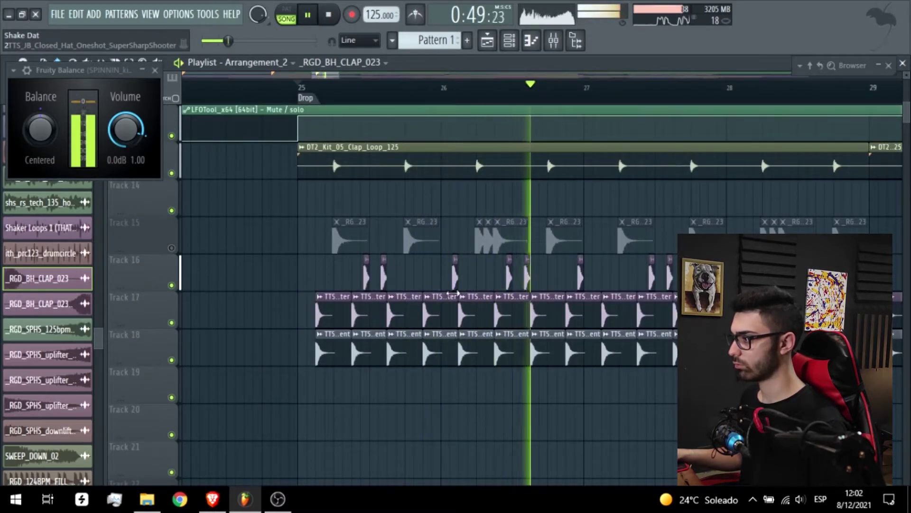
key("space")
left_click(172, 248)
key("space")
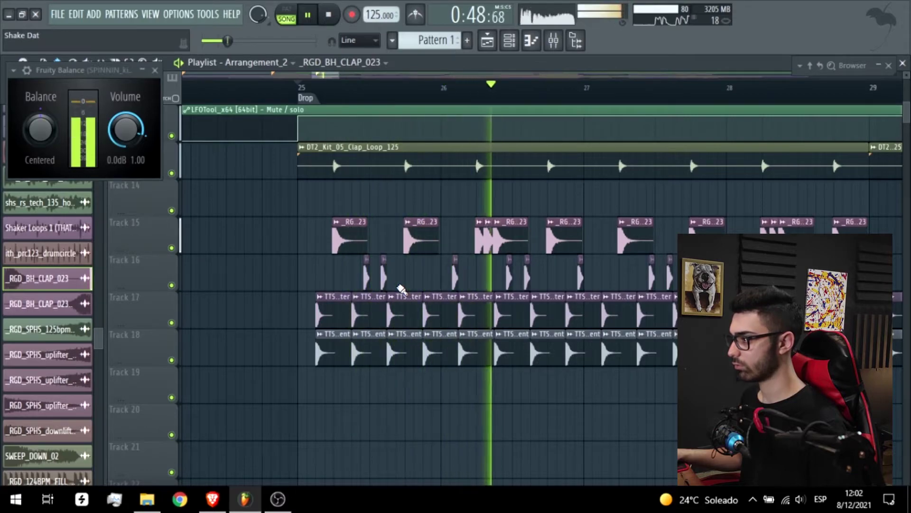
key("space")
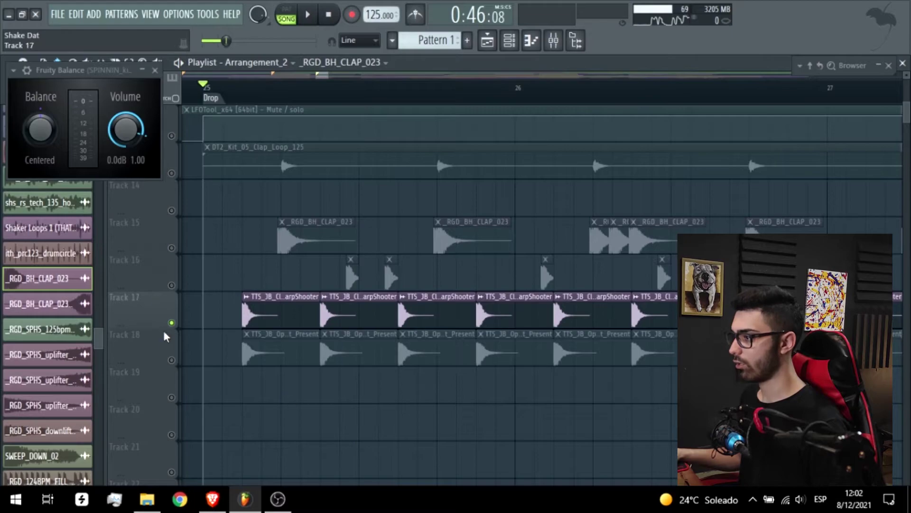
Play the closed hat on track 17 together with the open hat on track 18, and leave only track 17 unmuted
left_click(171, 360)
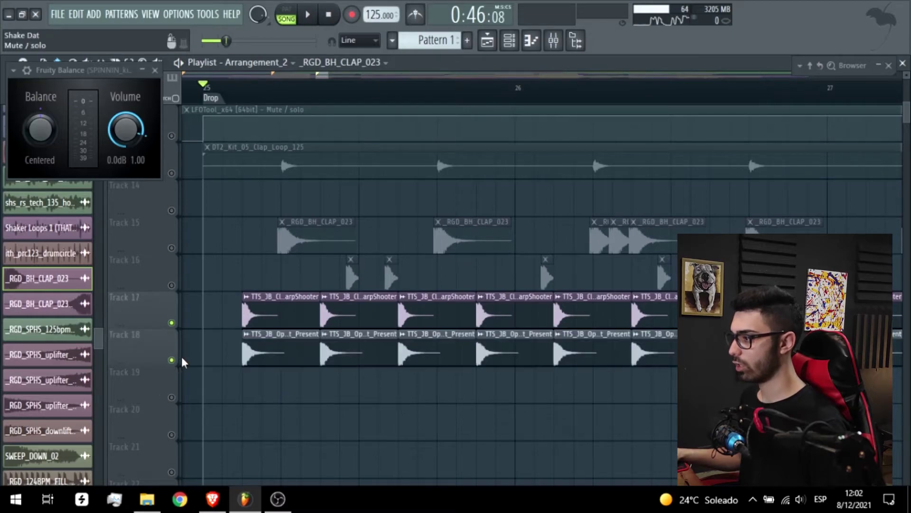
key("space")
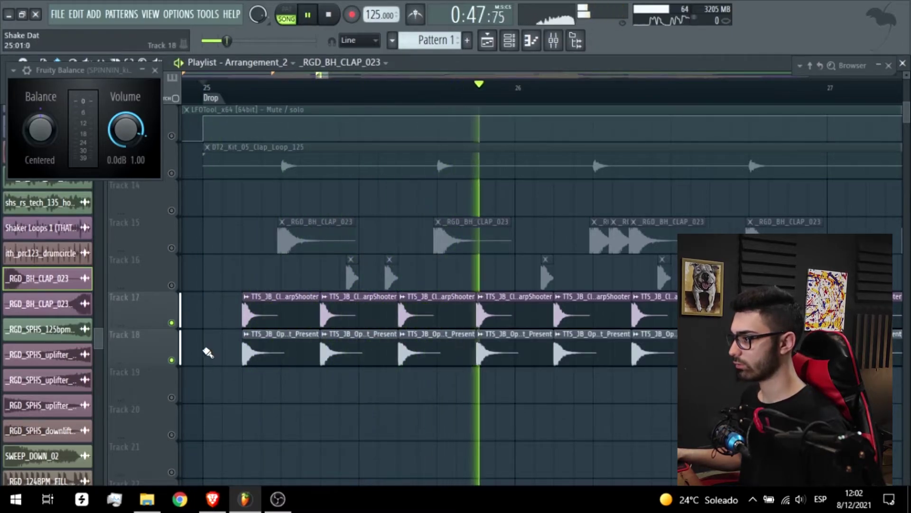
left_click(171, 323)
key("space")
left_click(171, 360)
left_click(172, 323)
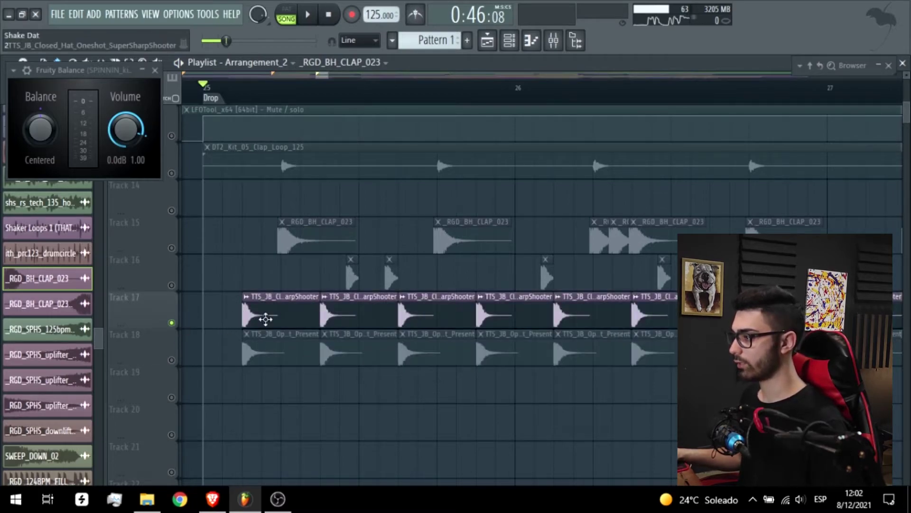
Play the closed hat on track 17 alone and with the open hat on track 18, and bring back all tracks
key("space")
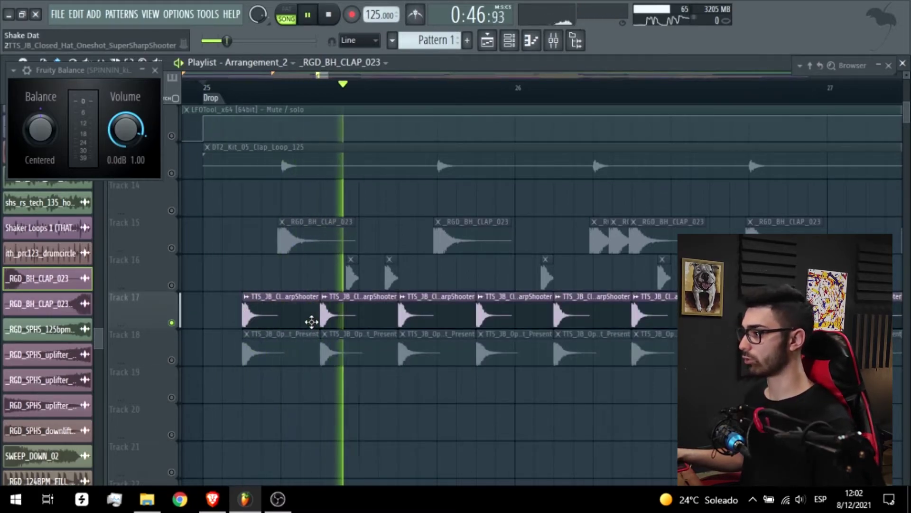
left_click(171, 360)
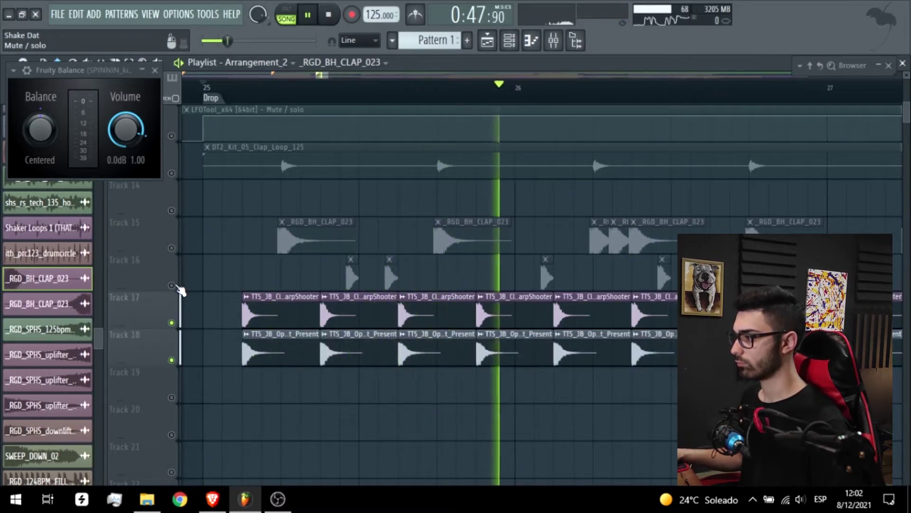
key("space")
right_click(176, 286)
Open the _RGD_BH_CLAP_023 channel, close it, and inspect the Ozone 8 Exciter on the track 16 hat's mixer channel
double_click(452, 249)
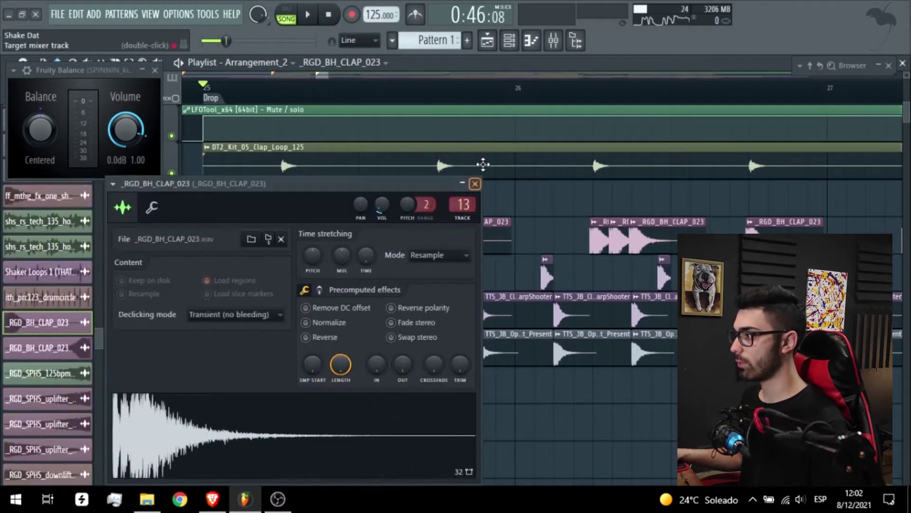
left_click(475, 184)
left_click(430, 299)
double_click(390, 275)
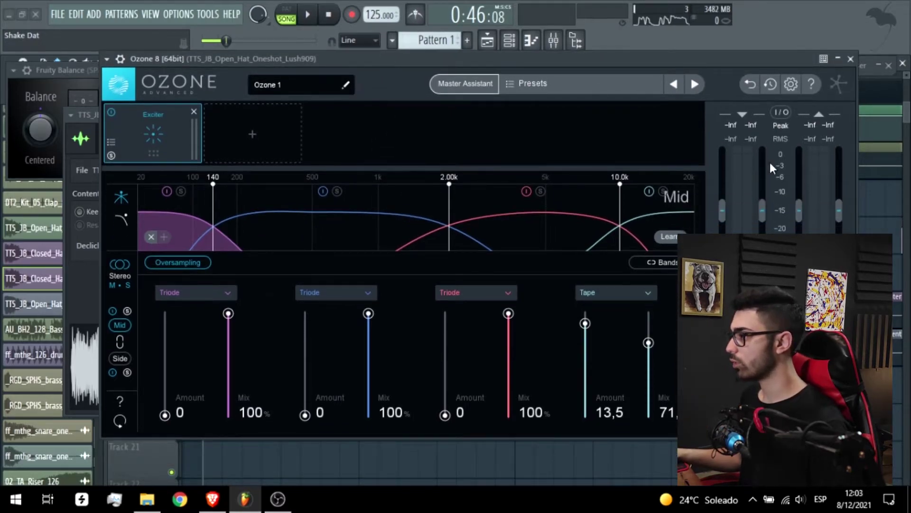
Listen to the track 16 hat in isolation from bar 25 and leave only the hats on tracks 17 and 18 unmuted
key("space")
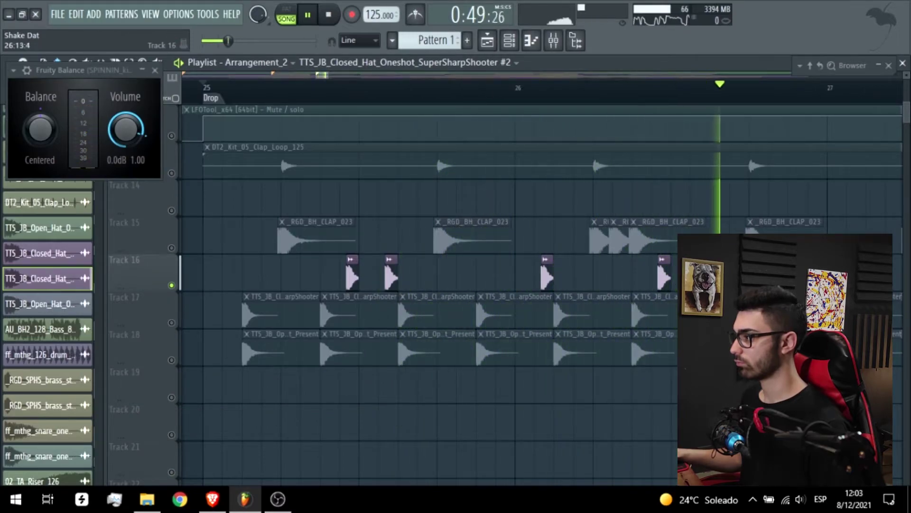
scroll(708, 361, "down", 3)
key("space")
key("space")
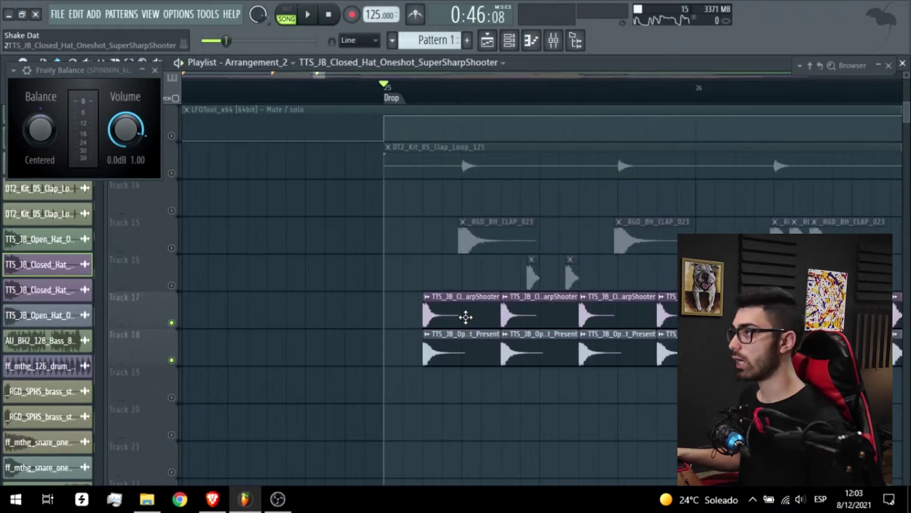
Inspect the Pro-Q 3 and L1 Limiter on the track 17 closed hat during playback, close both, and replay the two hats
double_click(466, 318)
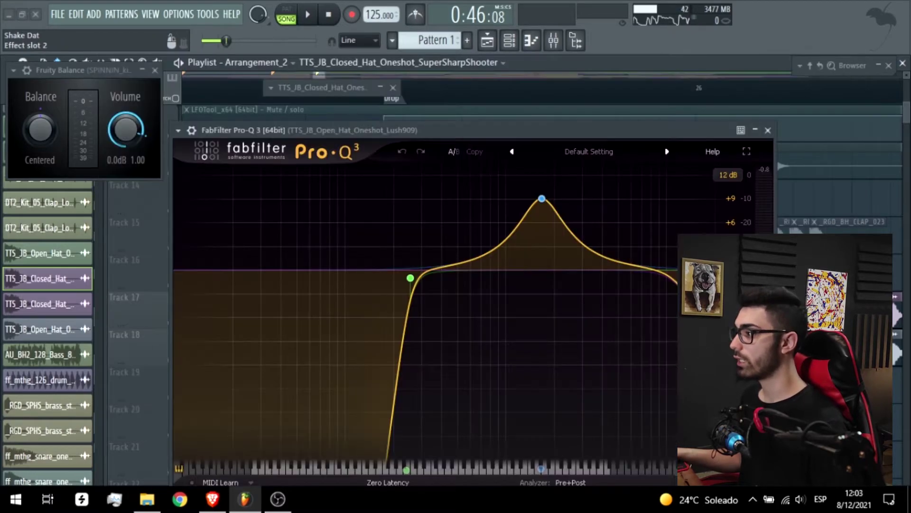
key("space")
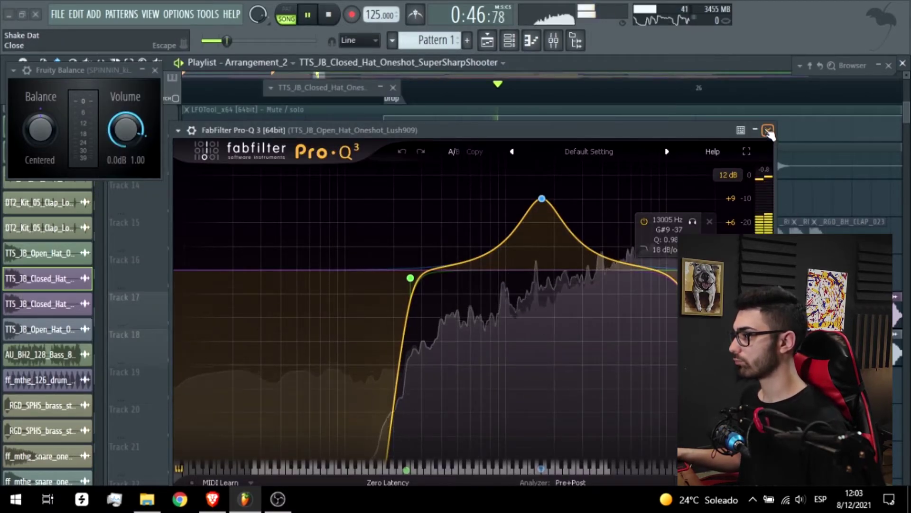
key("space")
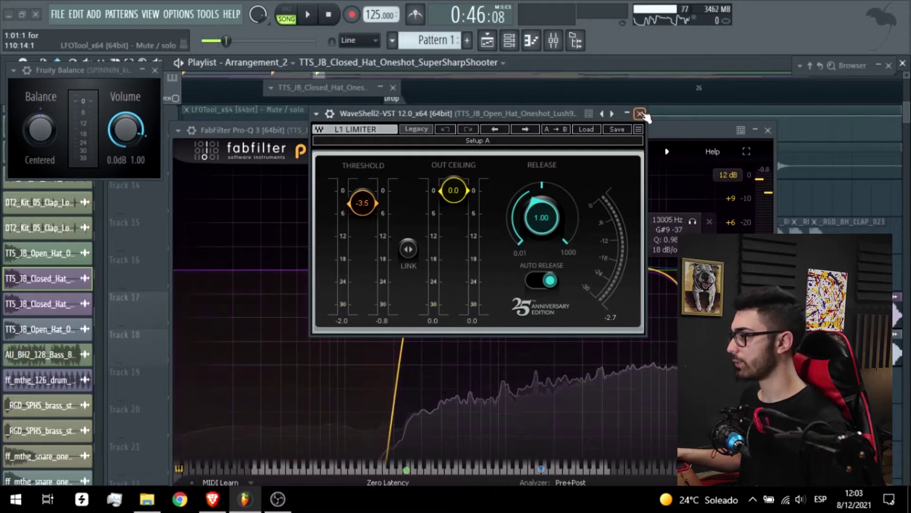
left_click(641, 114)
left_click(768, 129)
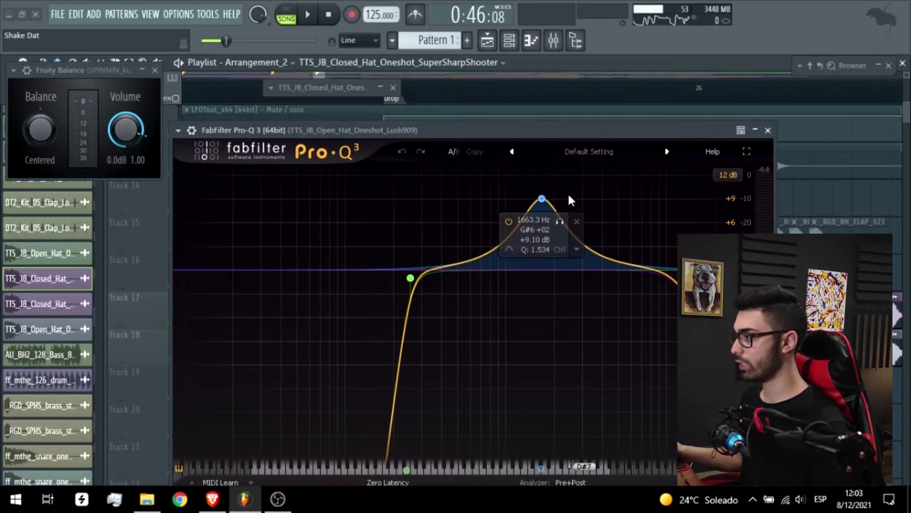
left_click(768, 130)
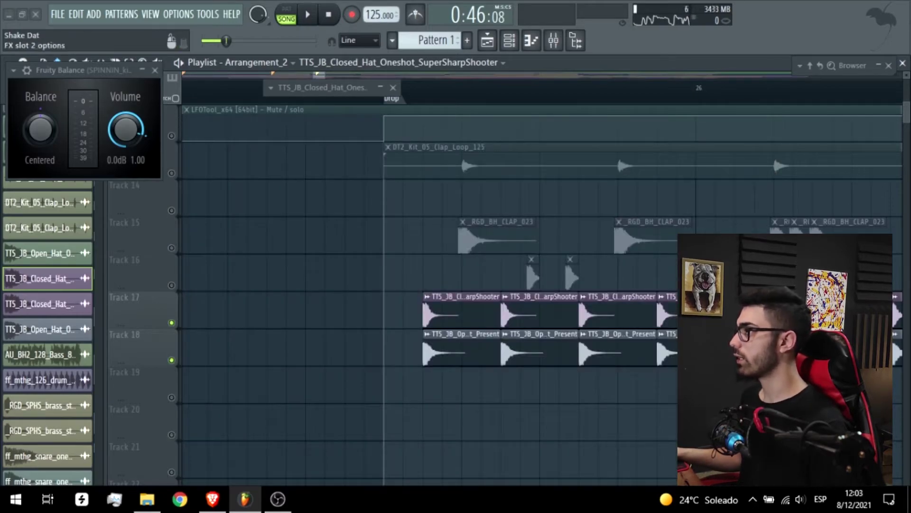
key("space")
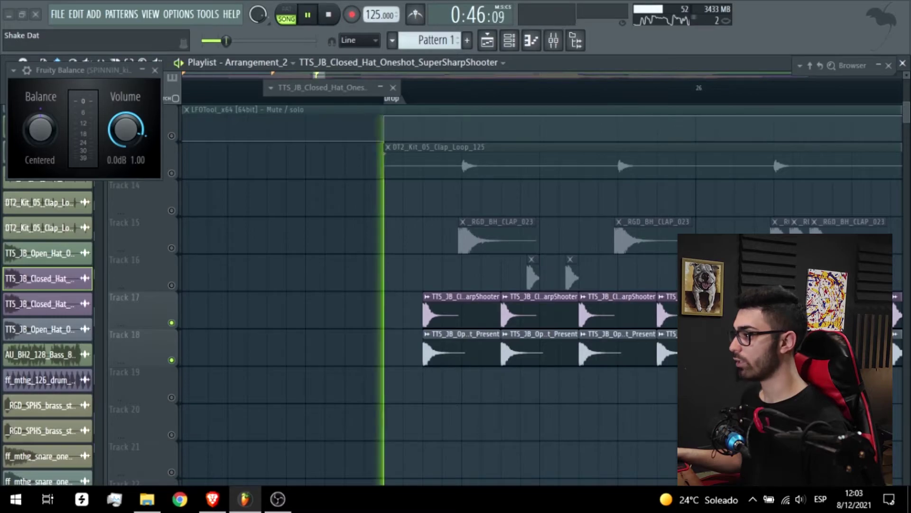
key("space")
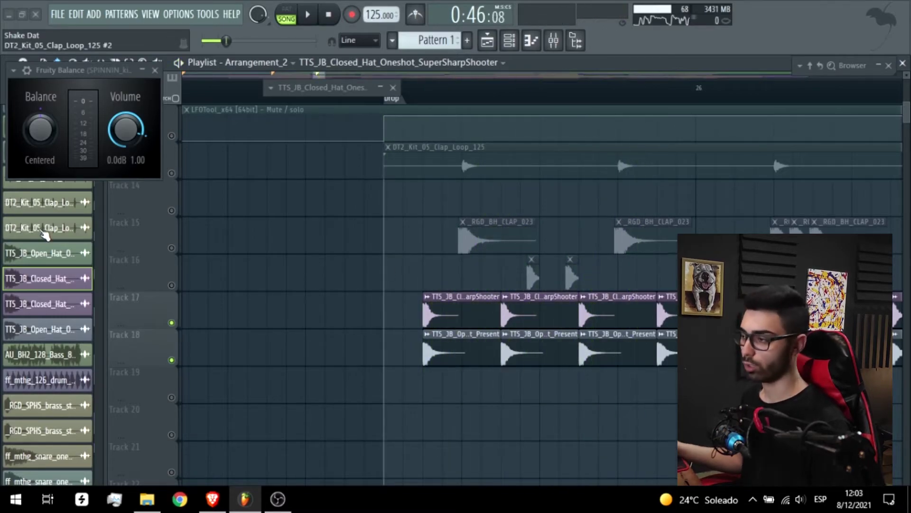
Go to the percussion loops at bar 33 with all tracks back on and inspect the FTH_Kit_04_Drum_Loop_Perc_127 channel
scroll(368, 319, "down", 5)
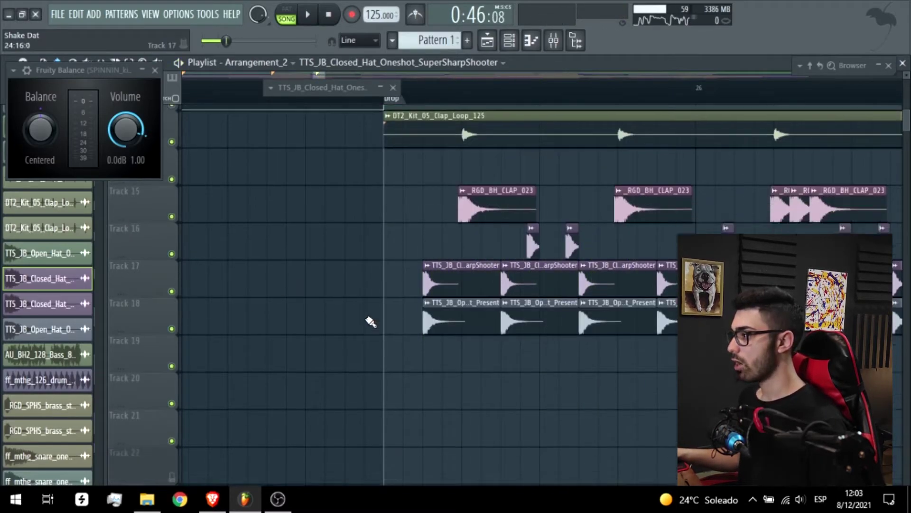
scroll(456, 375, "down", 4)
scroll(463, 366, "up", 4)
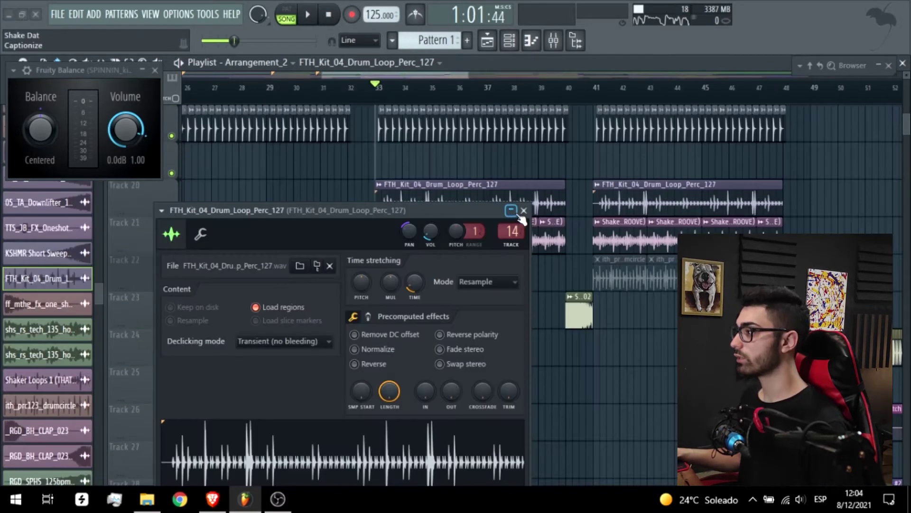
left_click(521, 210)
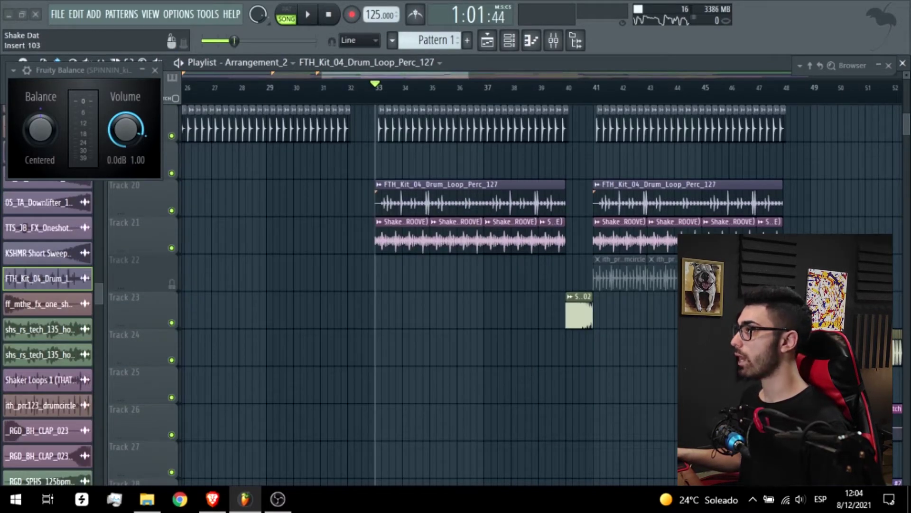
Inspect the I Heart NY parallel compressor and the Transient Processor on the Drum Bus, and close both plugins
left_click_drag(478, 16, 403, 41)
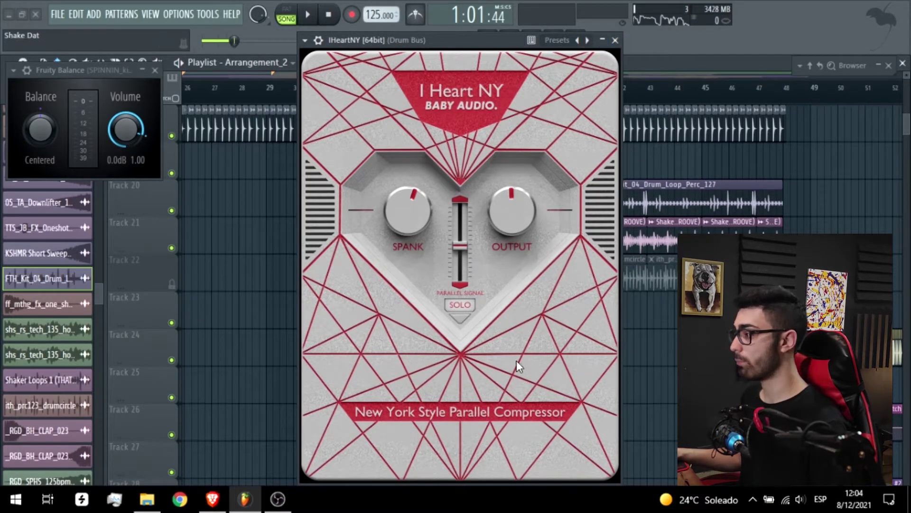
left_click(616, 40)
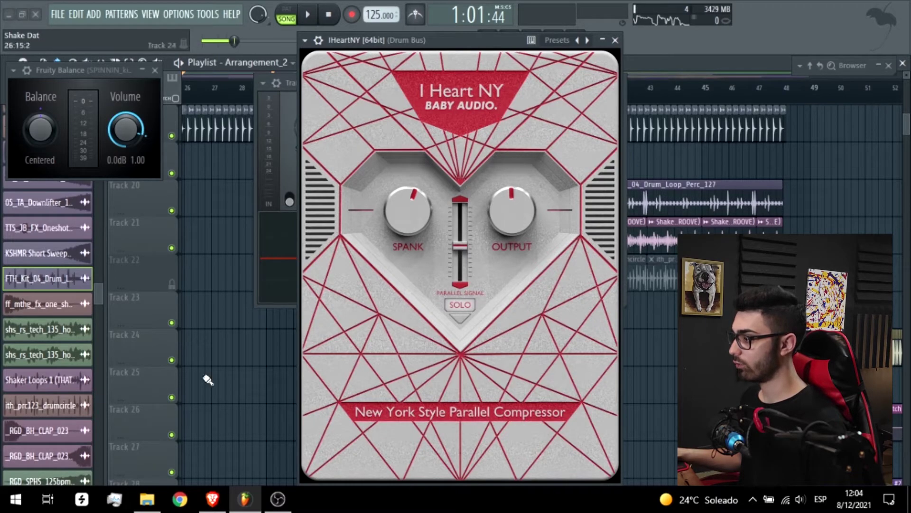
left_click(616, 40)
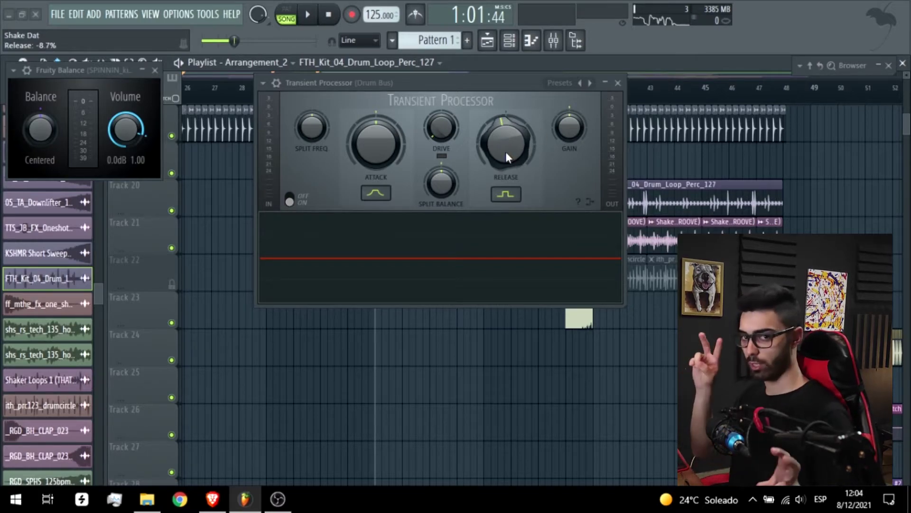
left_click(617, 83)
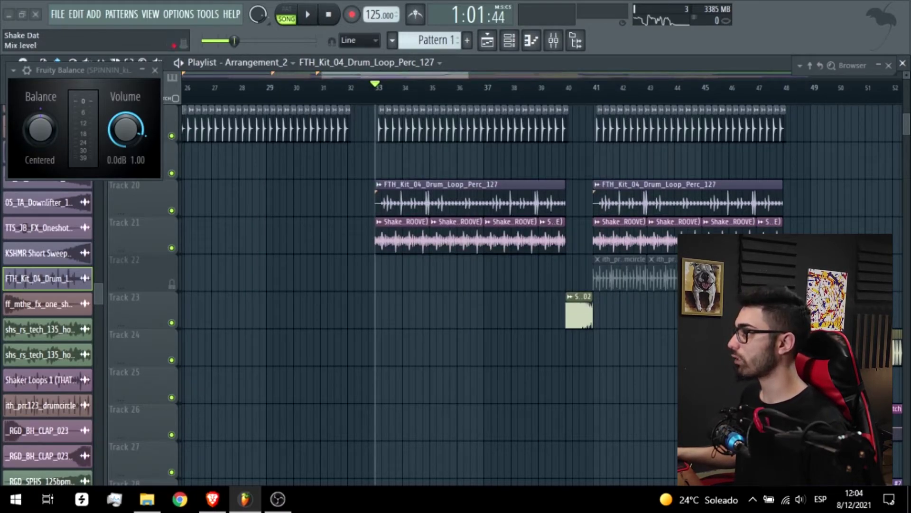
Play the claps, hats, percussion and shaker loops from bar 33 several times with track 17 muted
key("space")
scroll(370, 203, "up", 2)
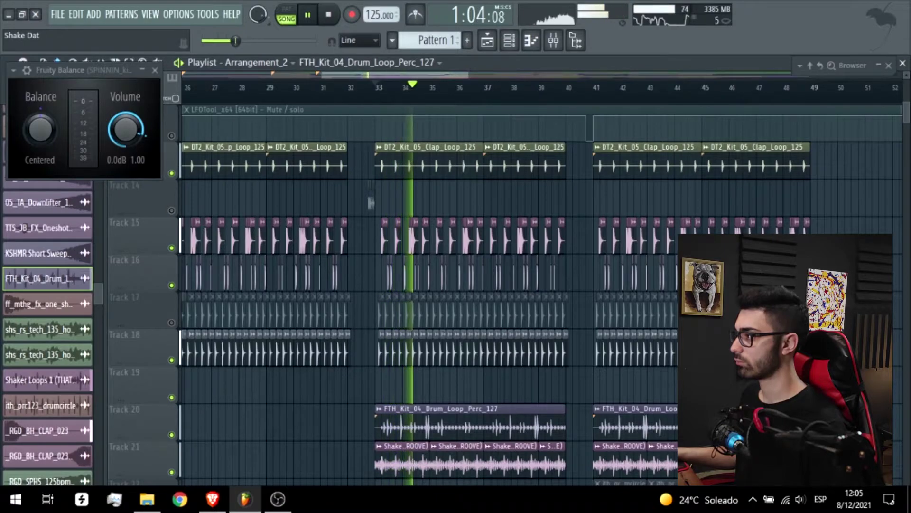
key("space")
key("space")
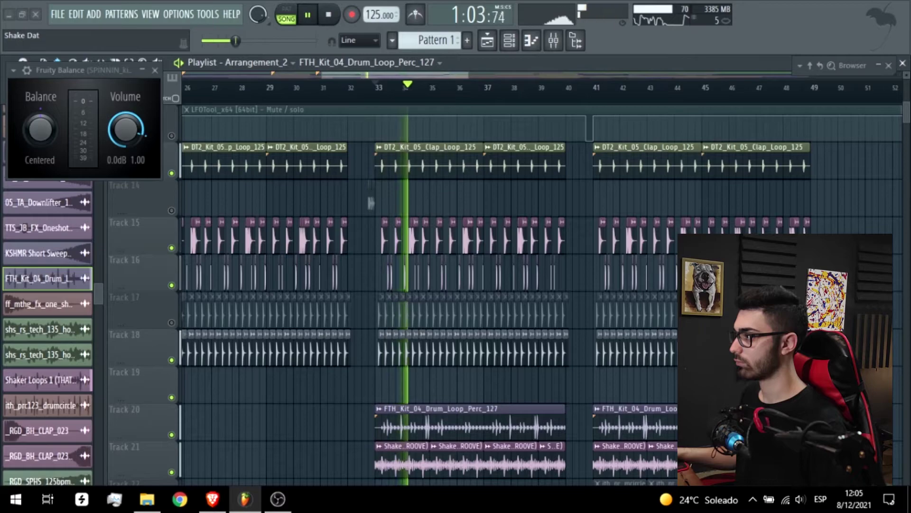
key("space")
key("space")
key("space")
key("space")
key("space")
Inspect the L1 Limiter on the Drum Bus, close it, and bring back all the playlist tracks
scroll(436, 343, "down", 7)
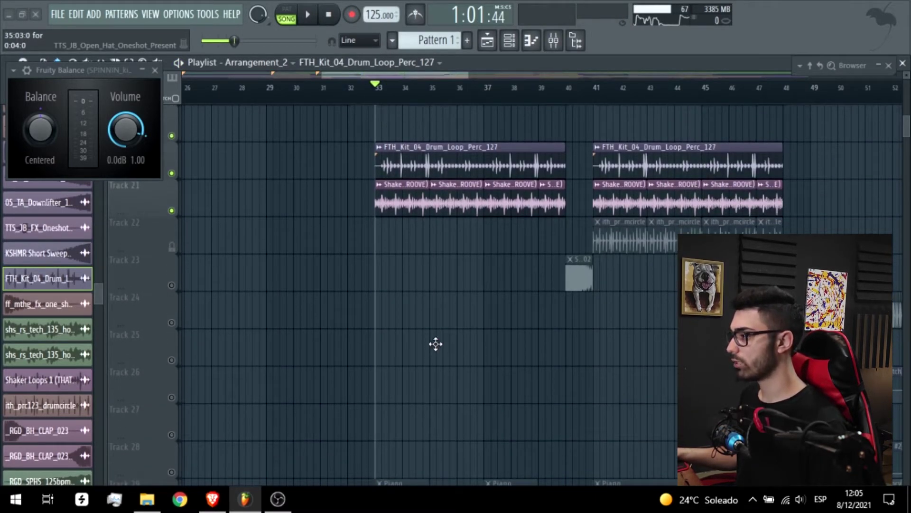
scroll(436, 344, "up", 2)
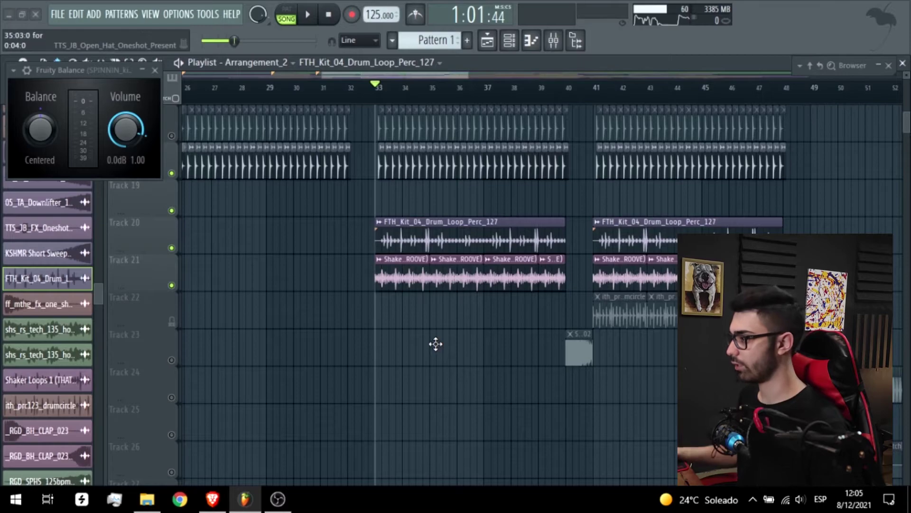
scroll(436, 344, "up", 3)
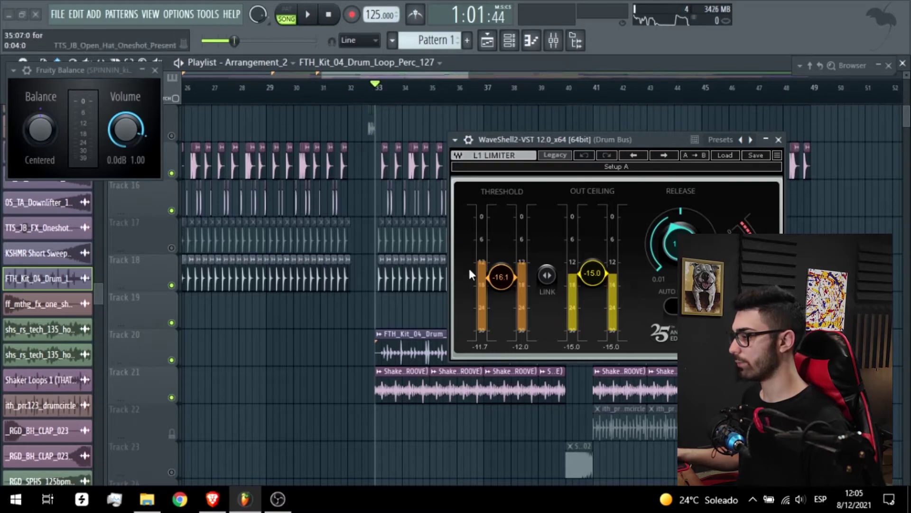
left_click(778, 139)
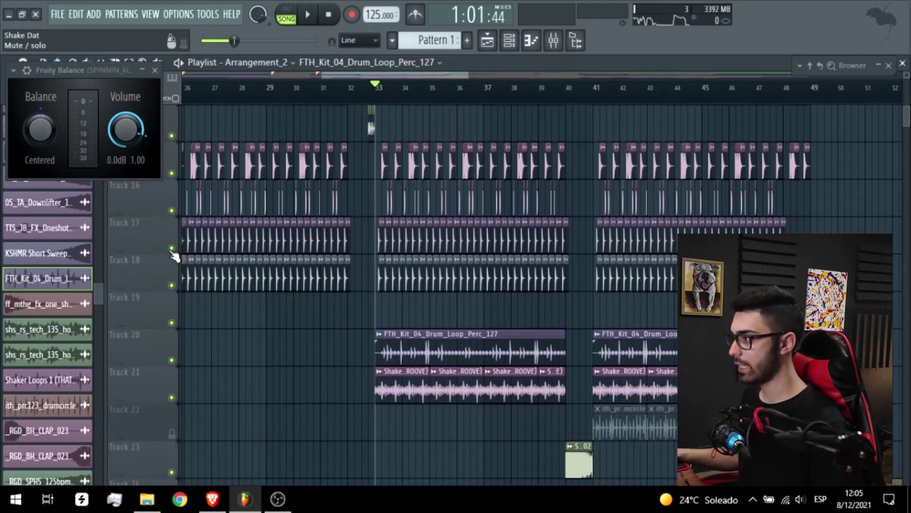
Solo the AU_BH2_128_Bass_808_Loop_1_Dry_F# bass on track 34 and unmute its automation on tracks 35 and 36
scroll(378, 298, "down", 10)
scroll(377, 298, "up", 5)
scroll(374, 283, "up", 9)
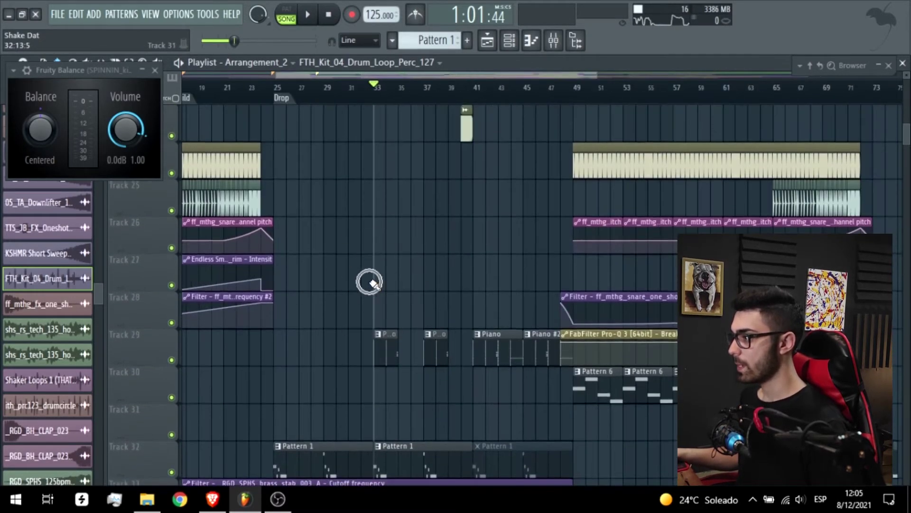
scroll(360, 275, "down", 7)
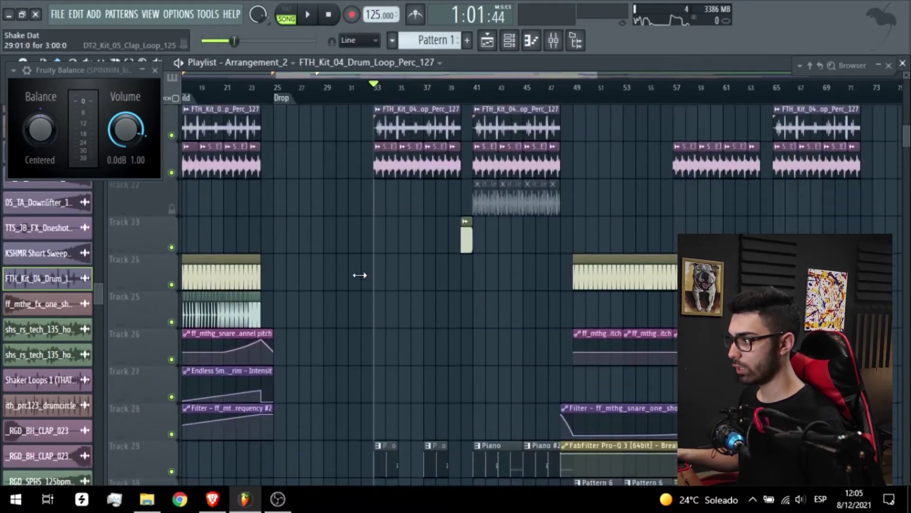
scroll(360, 274, "up", 3, "ctrl")
scroll(360, 275, "down", 6)
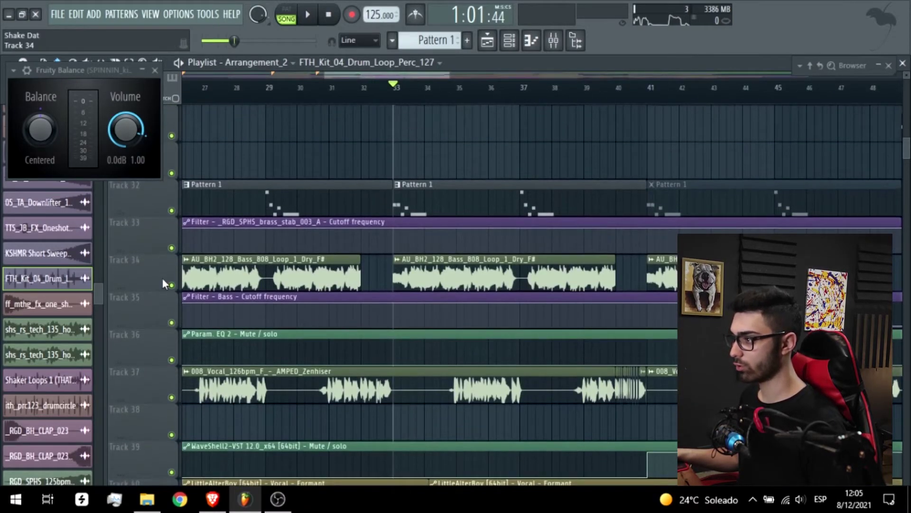
right_click(171, 285)
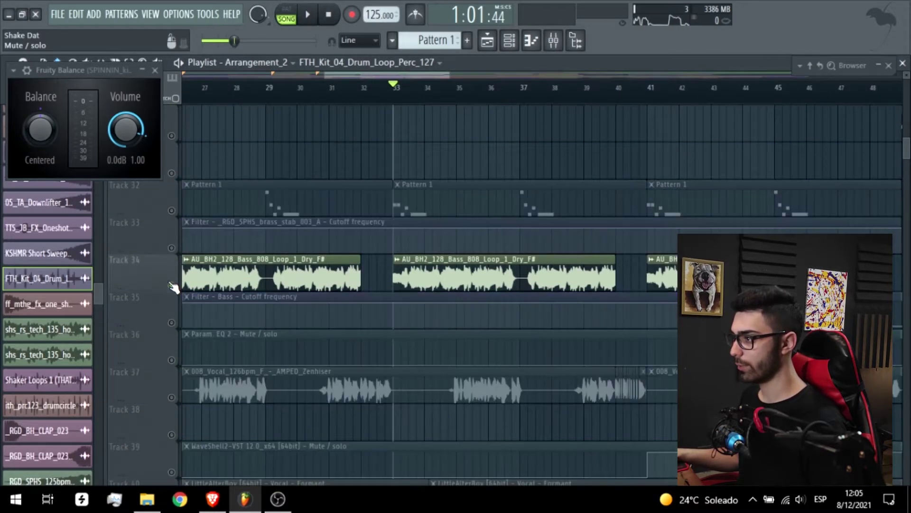
left_click(172, 323)
left_click(171, 360)
Set the playback start to the Drop at bar 25 and listen to the soloed bass loop
scroll(285, 306, "down", 3, "ctrl")
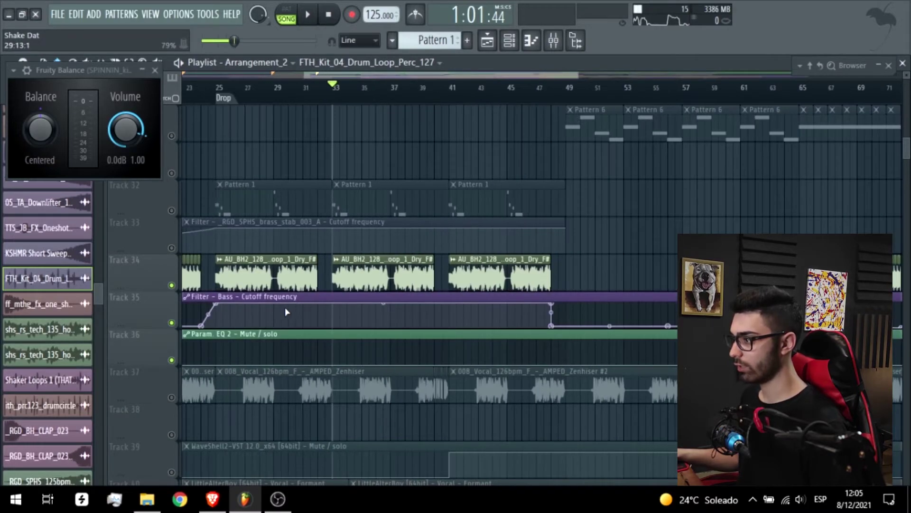
left_click(253, 87)
scroll(425, 280, "up", 5, "ctrl")
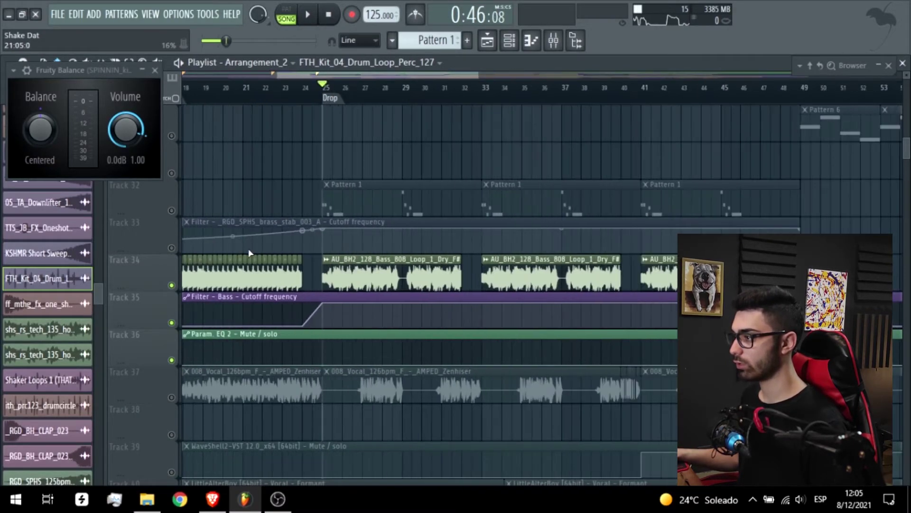
key("space")
scroll(426, 284, "down", 2, "ctrl")
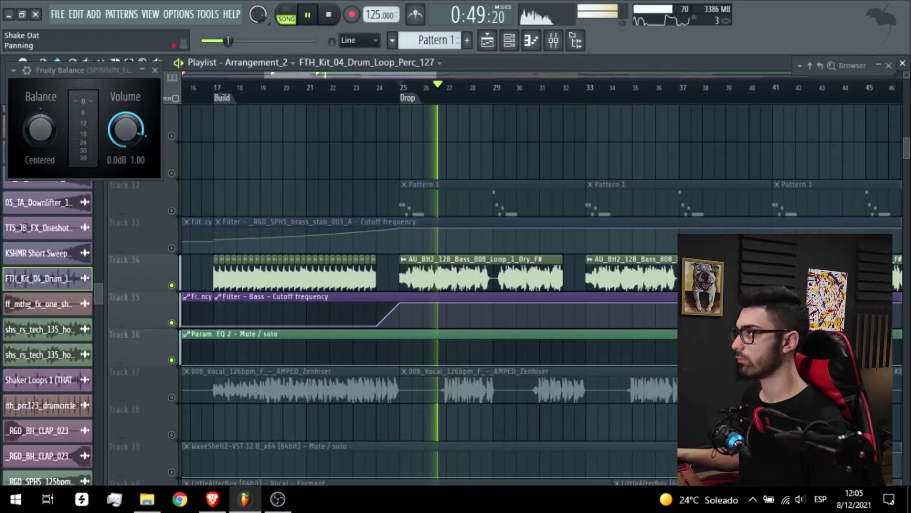
key("space")
Inspect the AU_BH2_128_Bass_808_Loop_1_Dry_F# sample's channel settings, close them, and focus on the bass clip at bar 25
double_click(472, 297)
double_click(481, 281)
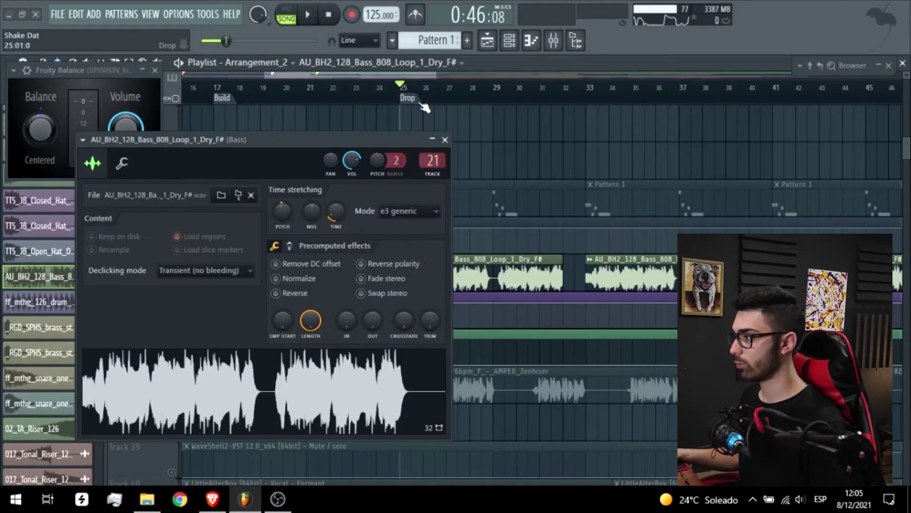
left_click(446, 140)
scroll(432, 257, "up", 2, "ctrl")
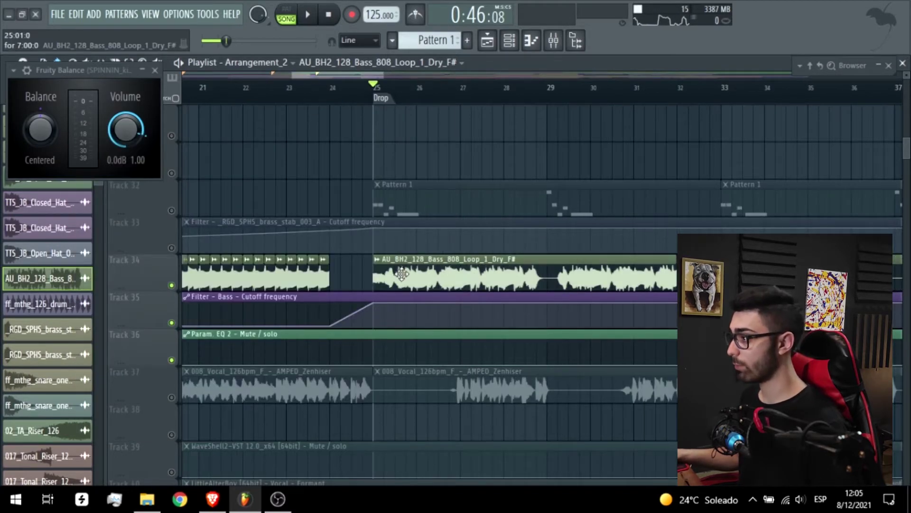
Listen to the soloed bass loop on track 34 twice from the Drop at bar 25
double_click(400, 271)
left_click(445, 139)
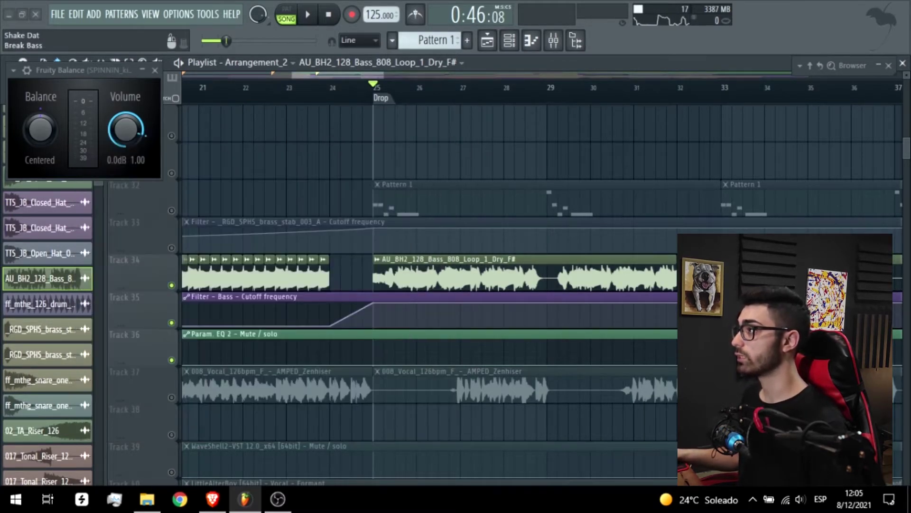
key("space")
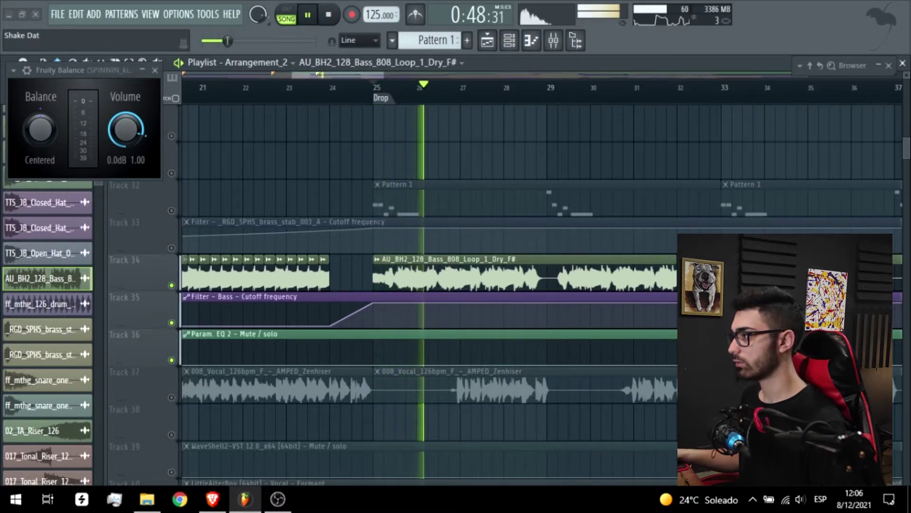
key("space")
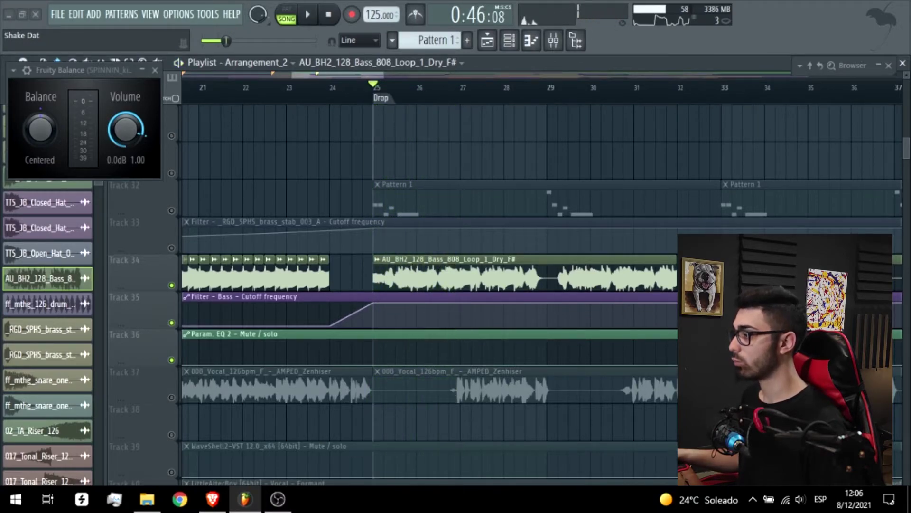
key("space")
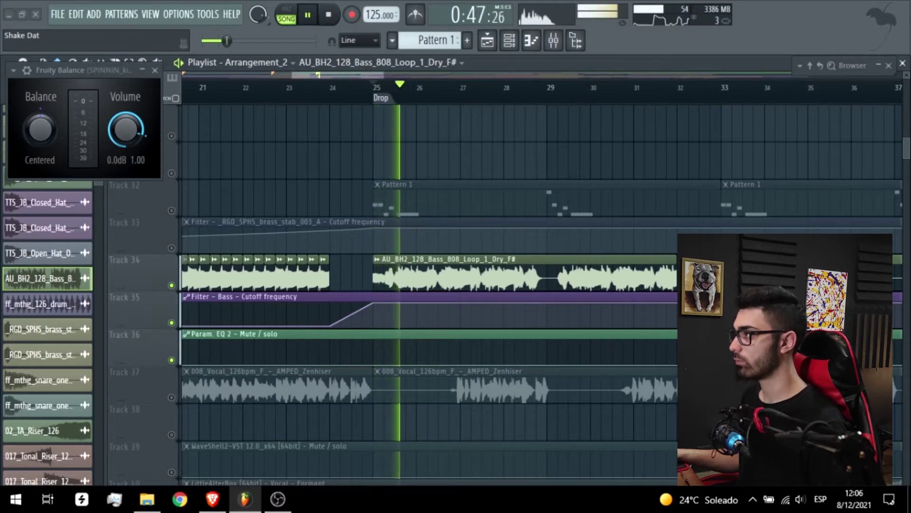
key("space")
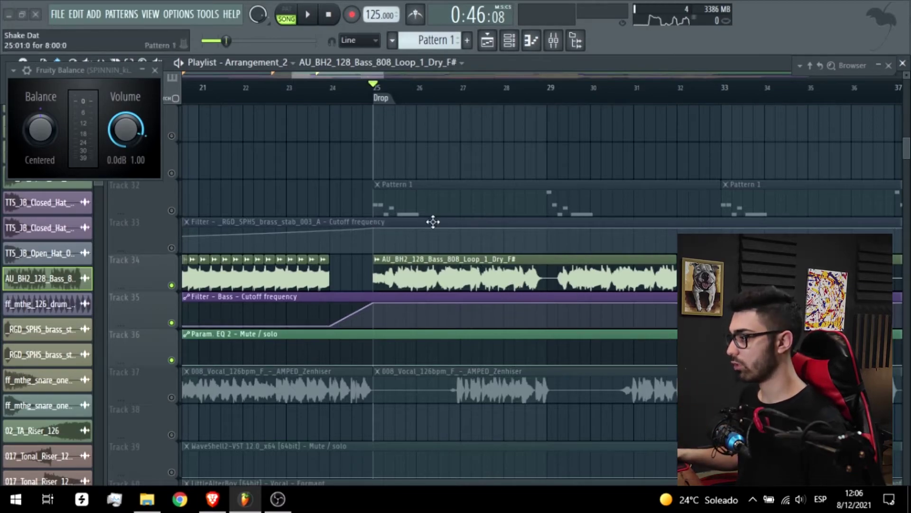
Inspect the FundamentalBass and KSHMR Essentials Kick effects on the Bass mixer track, closing each one
left_click(707, 463)
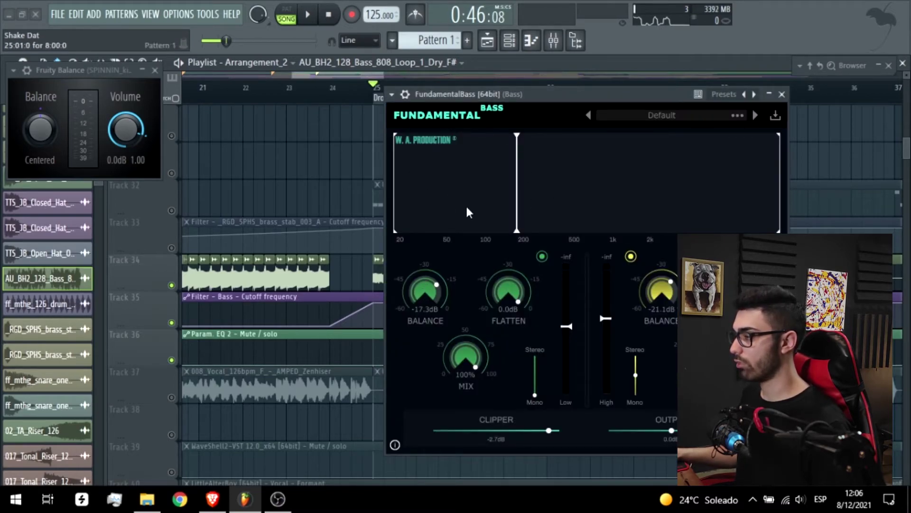
left_click(782, 94)
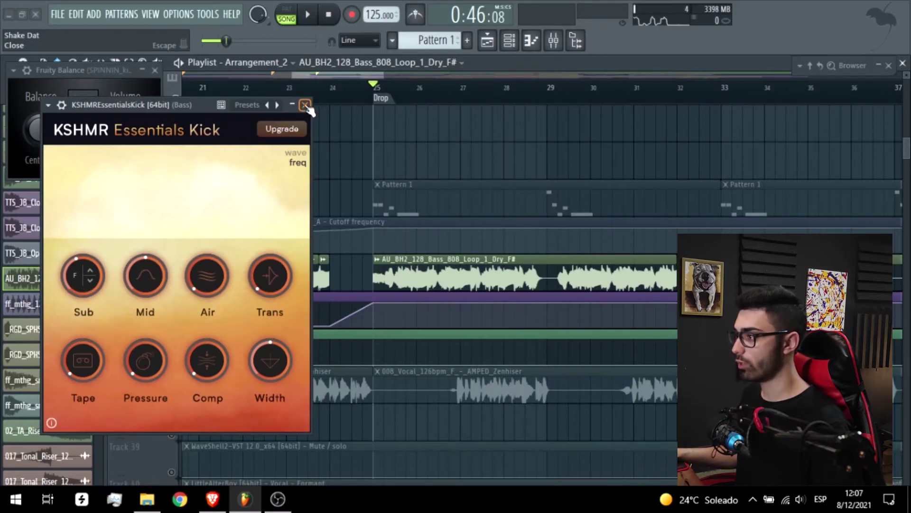
left_click(305, 104)
Inspect the FabFilter Pro-Q 3 curve on the Bass mixer track, including its high-cut band, and close it
left_click(707, 463)
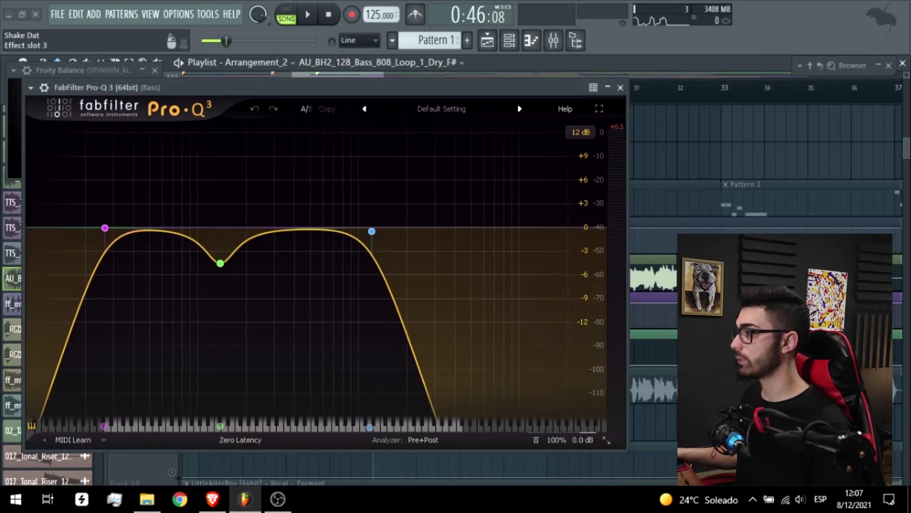
key("Escape")
left_click(138, 139)
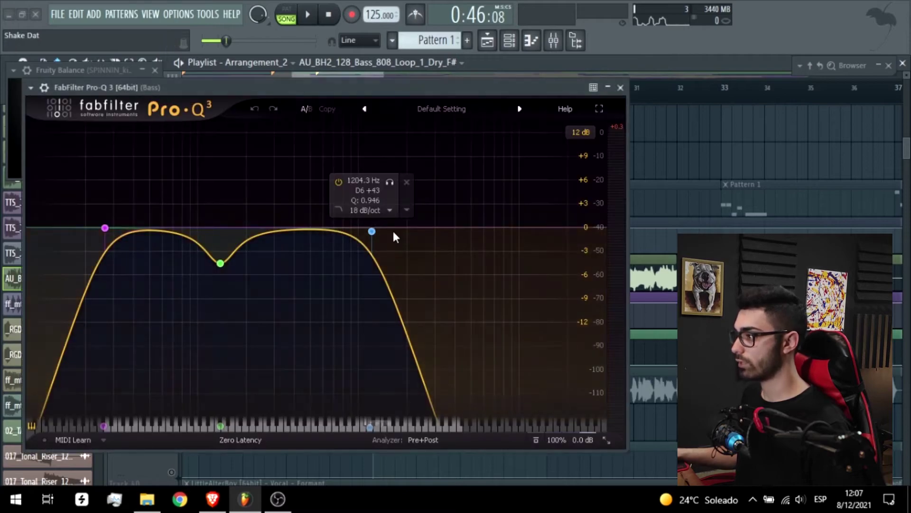
left_click(621, 87)
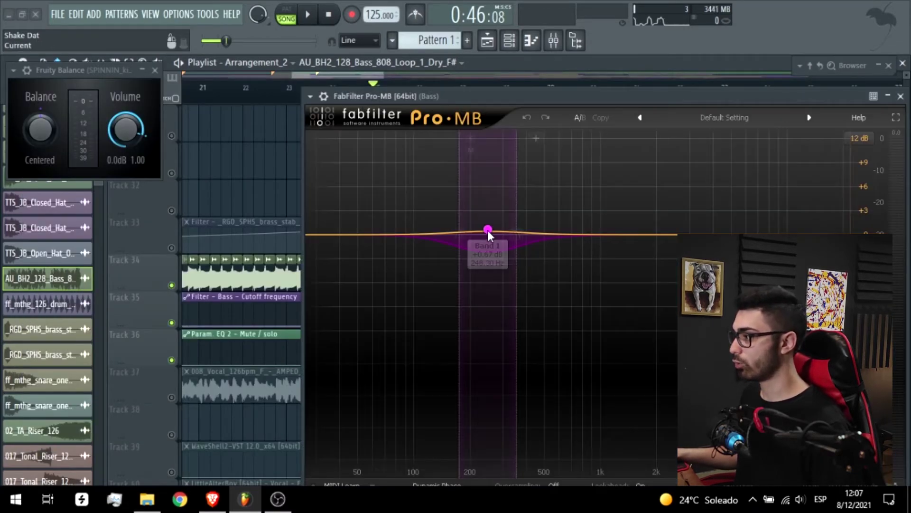
Listen to band 1 of the Bass FabFilter Pro-MB soloed, unsolo it, stop playback and close the plugin
left_click(471, 140)
key("space")
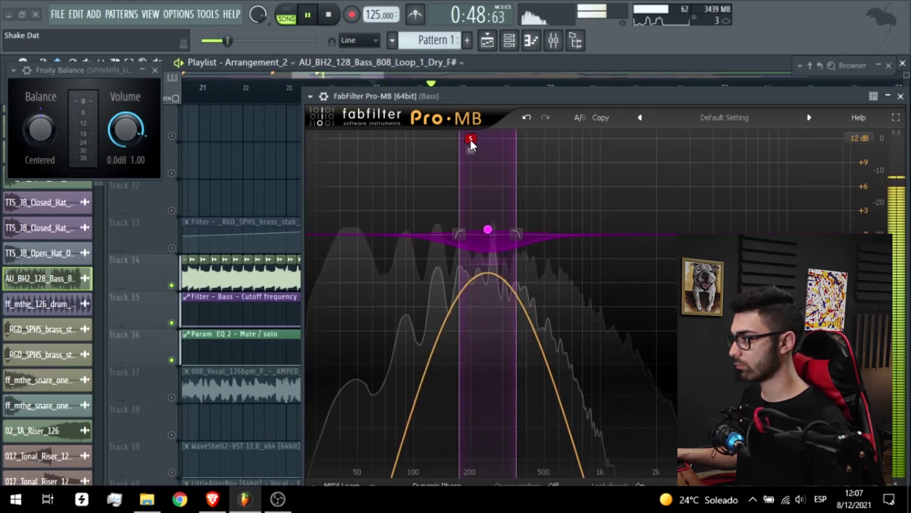
left_click(470, 140)
key("space")
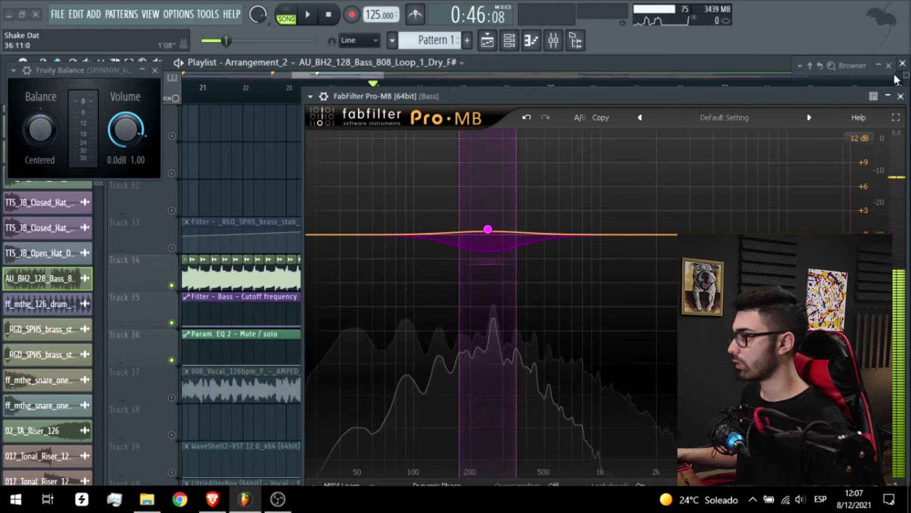
key("Escape")
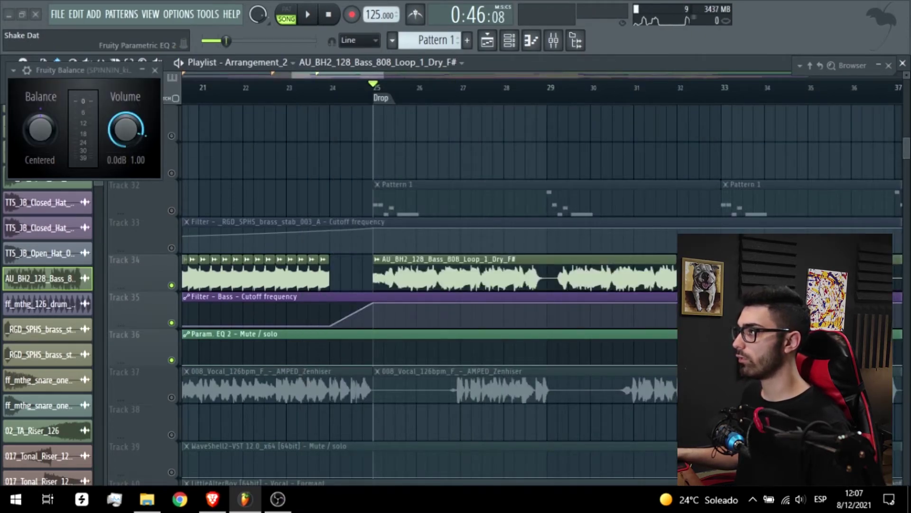
Inspect the Bass Fruity parametric EQ 2, close it, and examine its Mute / solo automation across the playlist
left_click_drag(0, 141, 352, 131)
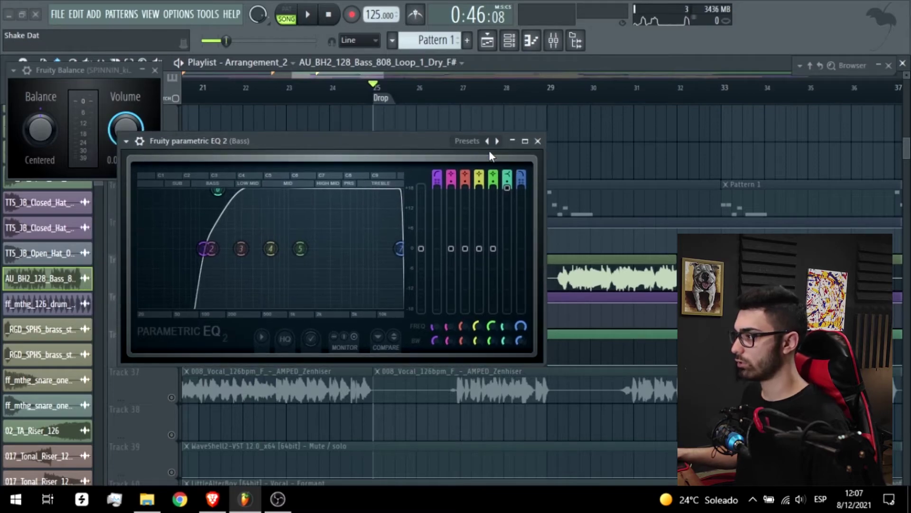
left_click(538, 141)
scroll(494, 314, "down", 6)
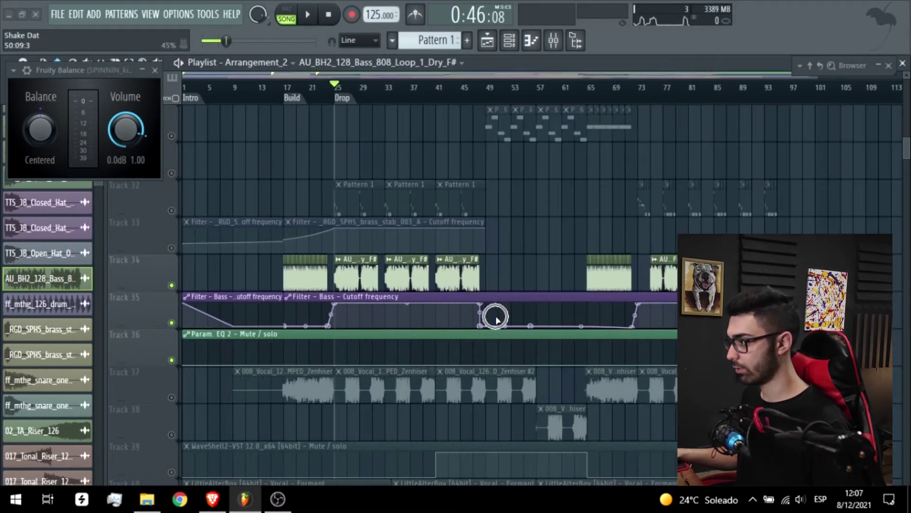
scroll(496, 315, "down", 2)
scroll(496, 316, "down", 1)
Solo the NAVIGH - Shake Dat [Extended Mix] track, open its channel settings, and listen to it from bar 105
left_click(767, 95)
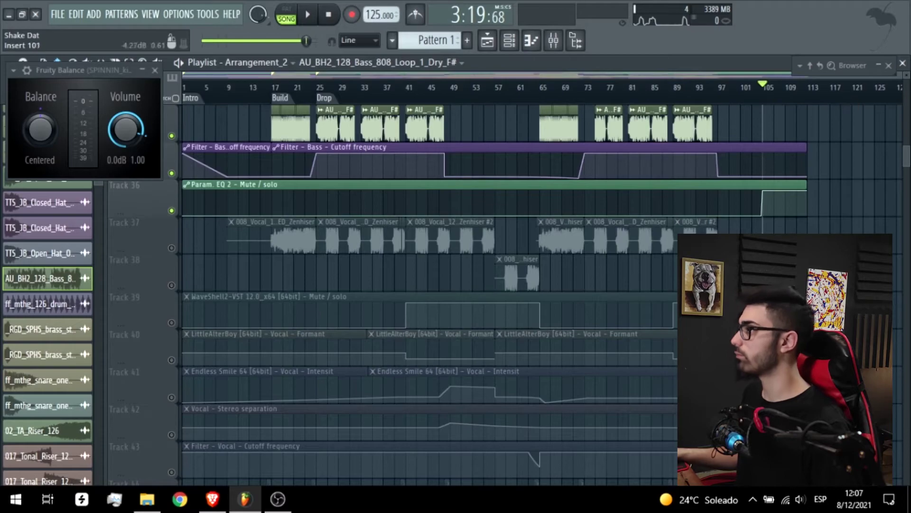
left_click(807, 332)
left_click(807, 333)
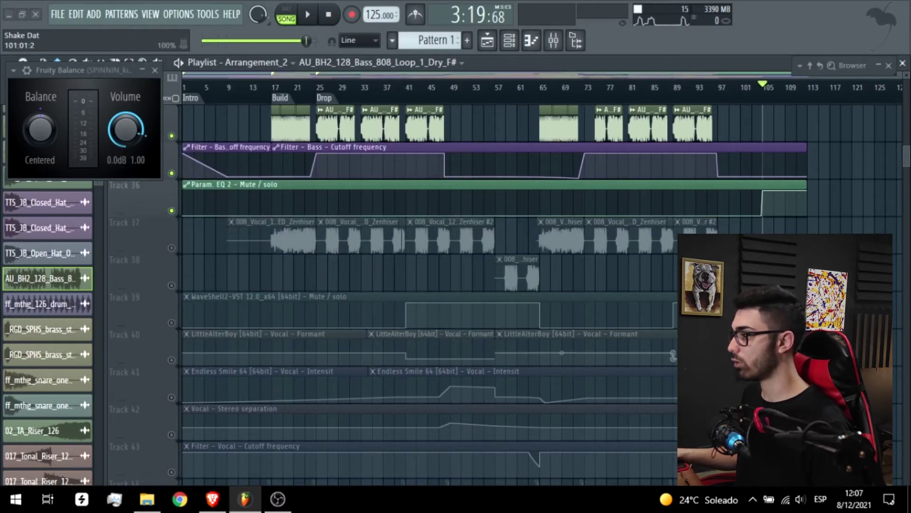
scroll(327, 271, "up", 12)
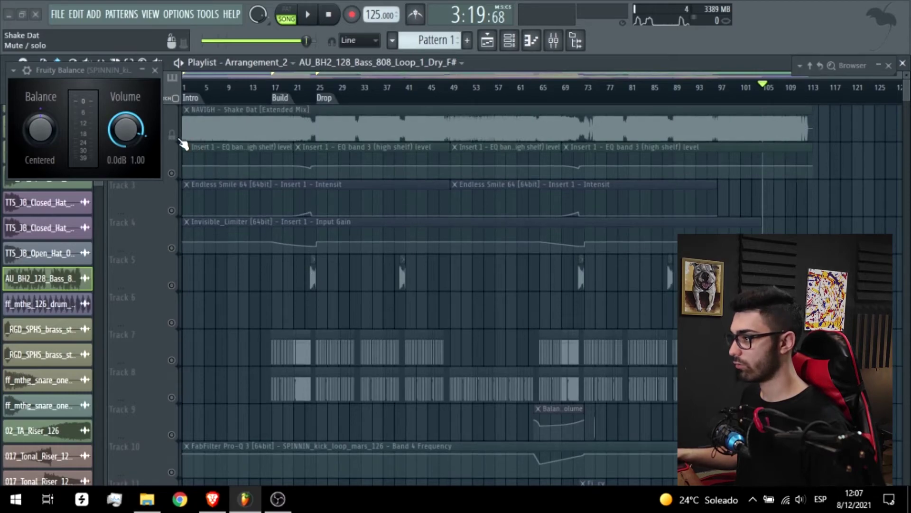
left_click(180, 141)
double_click(788, 118)
key("space")
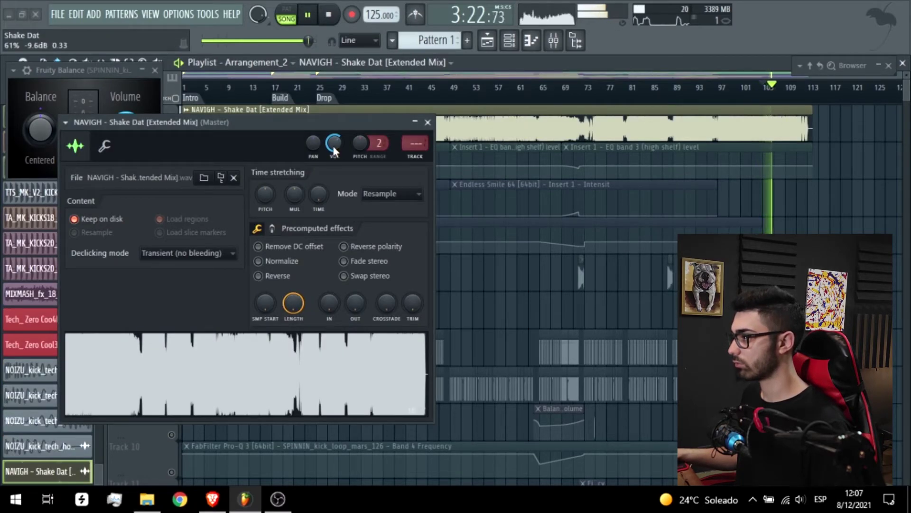
key("space")
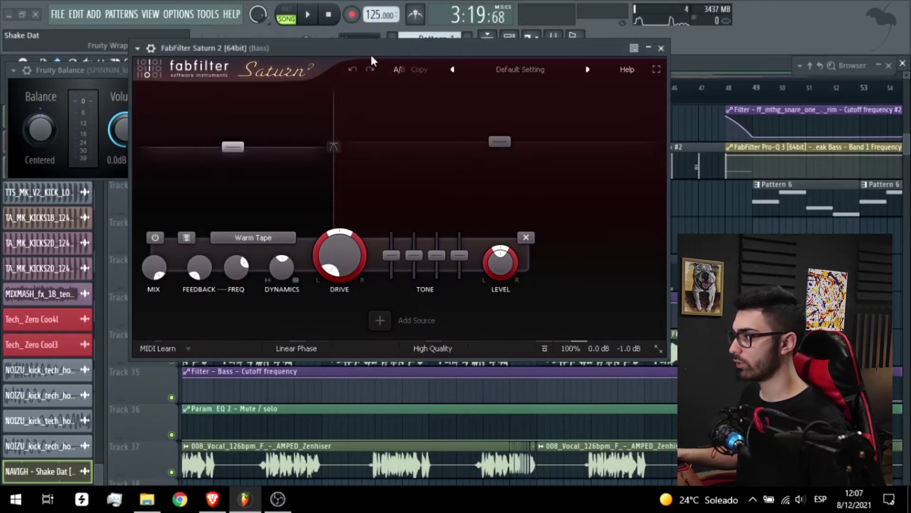
Inspect the low and high bands of FabFilter Saturn 2 on the Bass, including the high band's amp styles, leaving Power Amp selected
left_click_drag(371, 55, 377, 106)
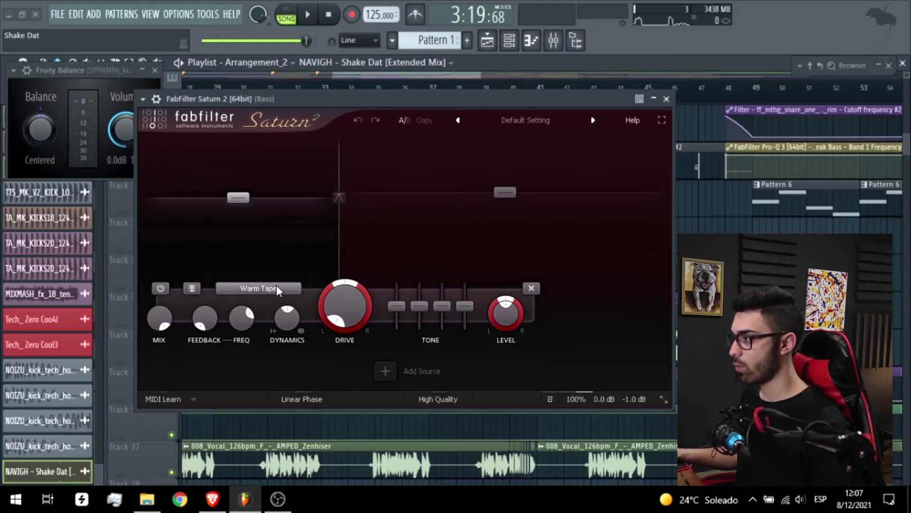
left_click(355, 256)
left_click(394, 290)
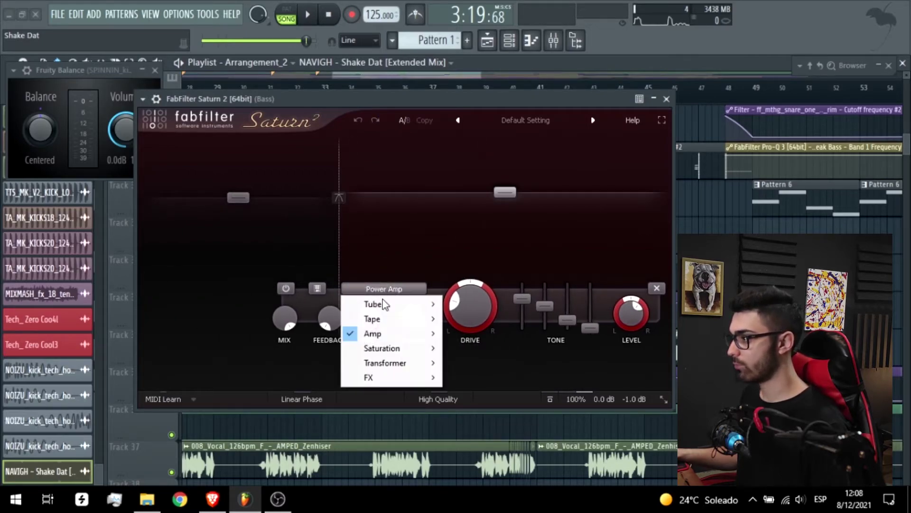
mouse_move(372, 335)
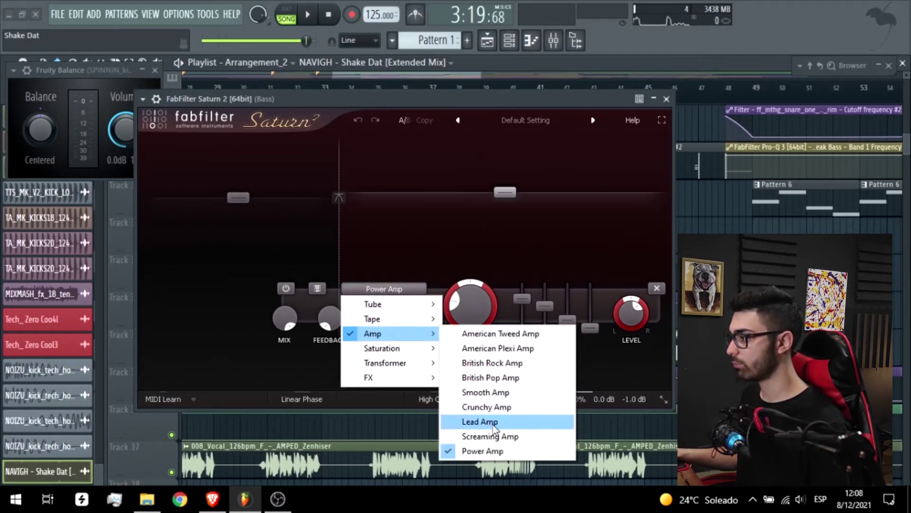
left_click(397, 108)
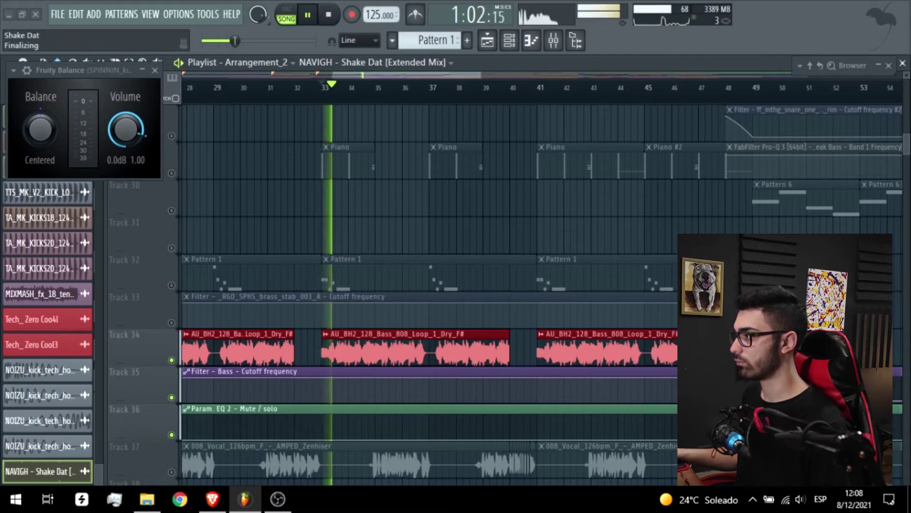
Stop the soloed bass playback and inspect the L1 Limiter on the Bass mixer track
key("space")
left_click_drag(454, 101, 494, 109)
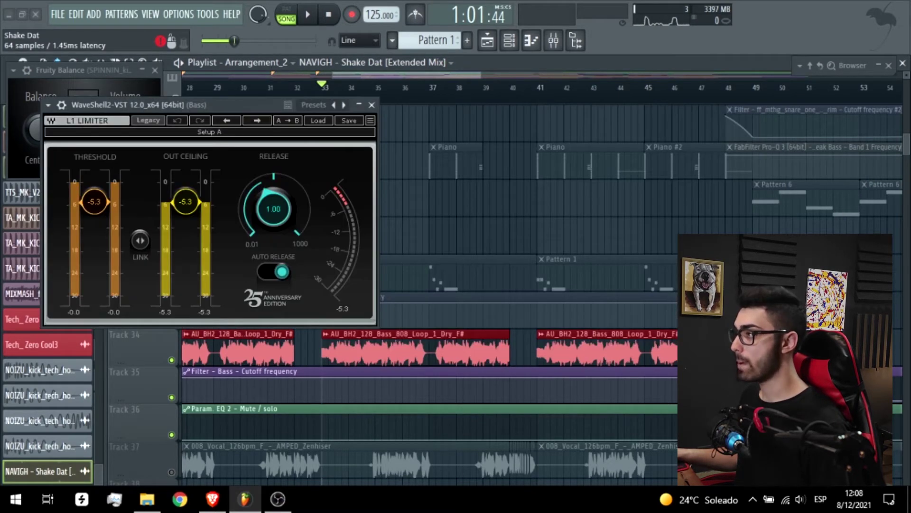
Select bars 33 to 37 as the playback range and unmute the kick tracks 7 and 8
scroll(471, 319, "down", 2)
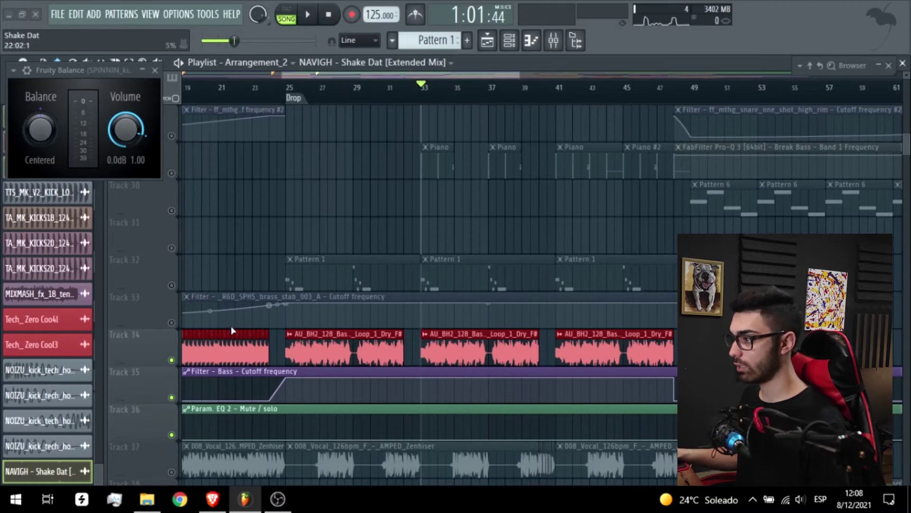
scroll(218, 329, "up", 10)
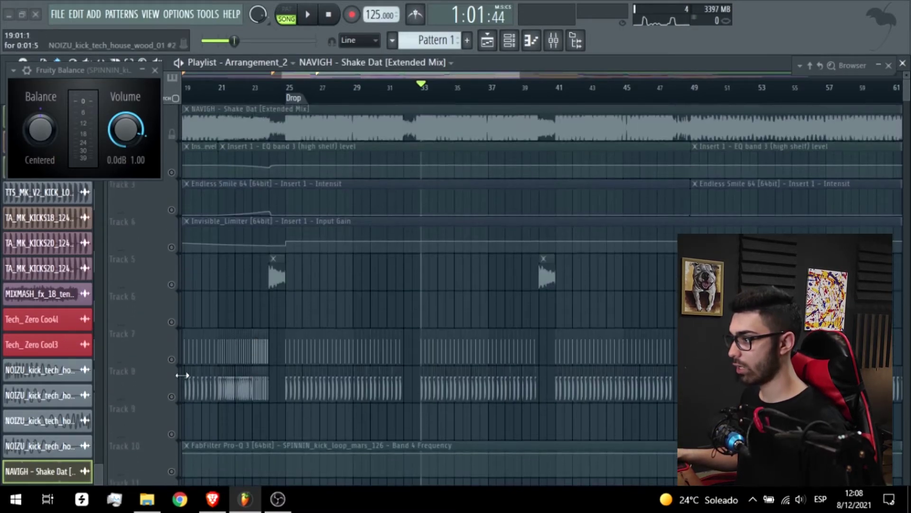
scroll(294, 180, "down", 3)
left_click_drag(418, 91, 494, 104)
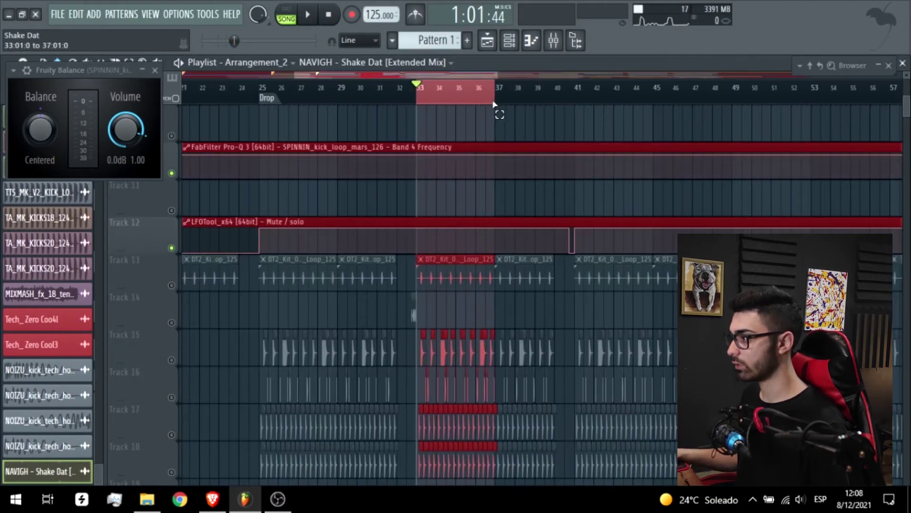
scroll(494, 104, "up", 2)
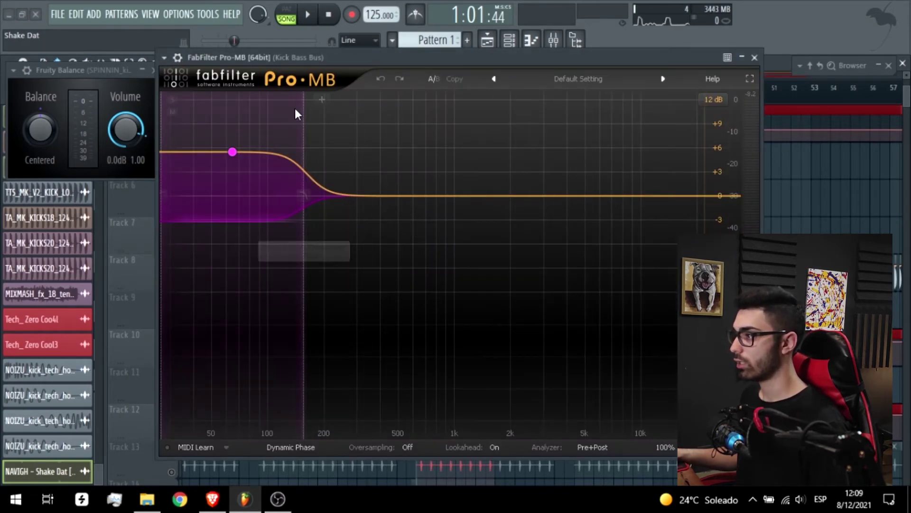
Listen to the low band of FabFilter Pro-MB on the Kick Bass Bus soloed, unsolo it and stop playback
left_click_drag(274, 52, 310, 58)
left_click(208, 107)
key("space")
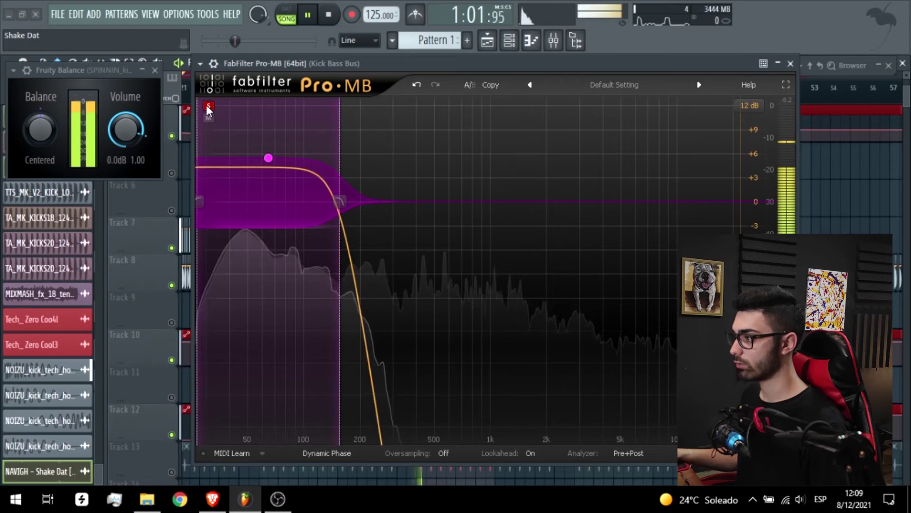
left_click(208, 107)
key("space")
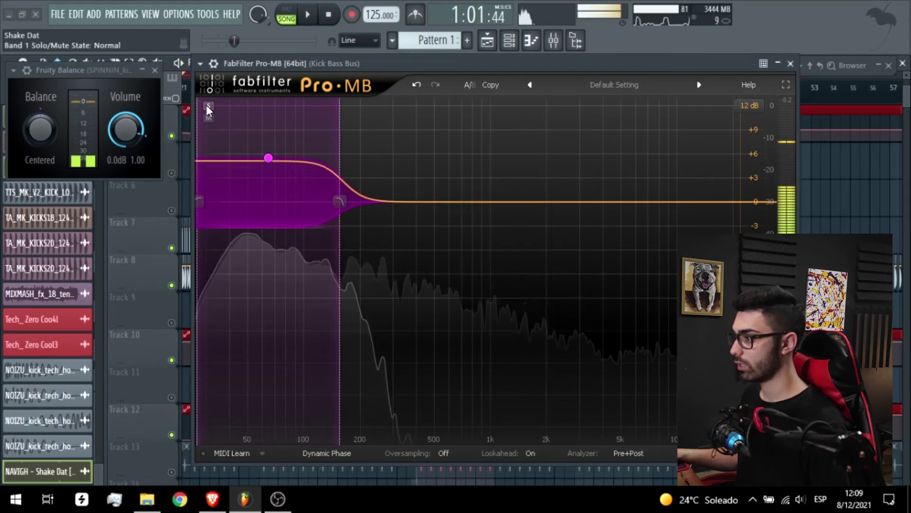
Inspect the low band's compression settings in the Kick Bass Bus Pro-MB, close it, and play the selection from bar 33
left_click(270, 172)
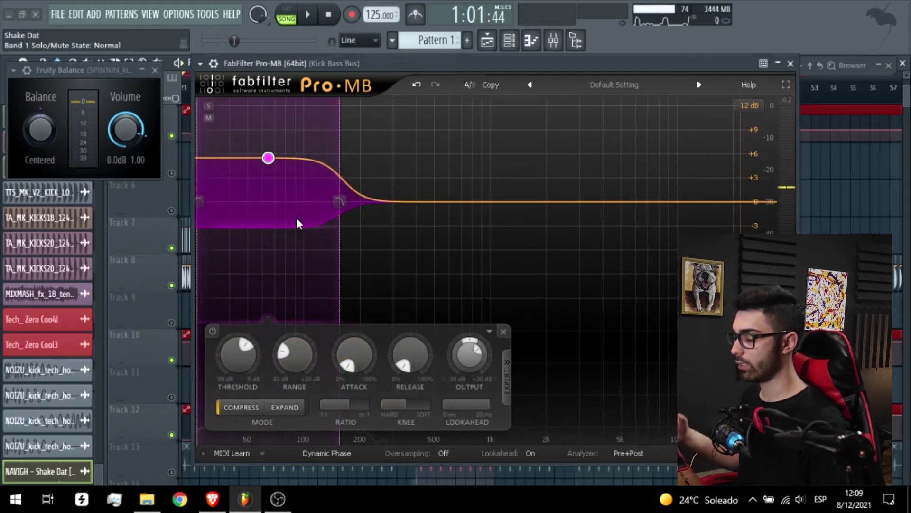
mouse_move(379, 363)
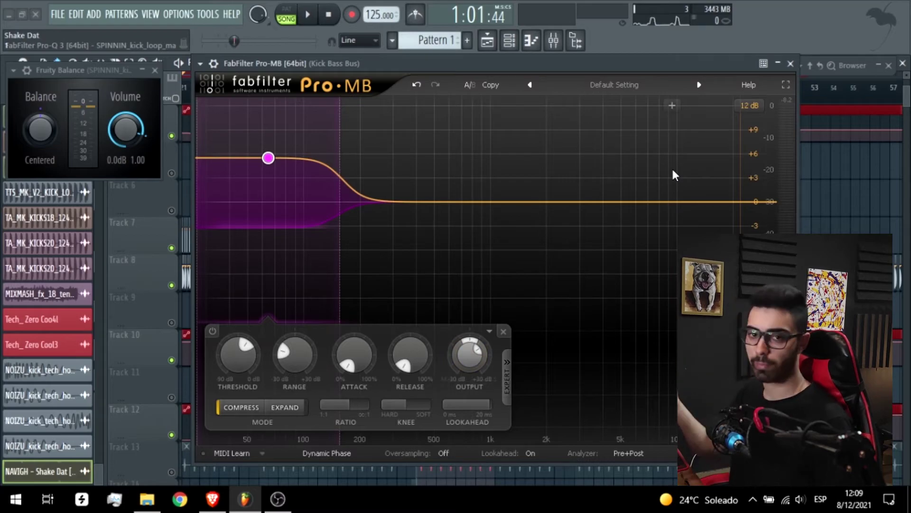
left_click(790, 64)
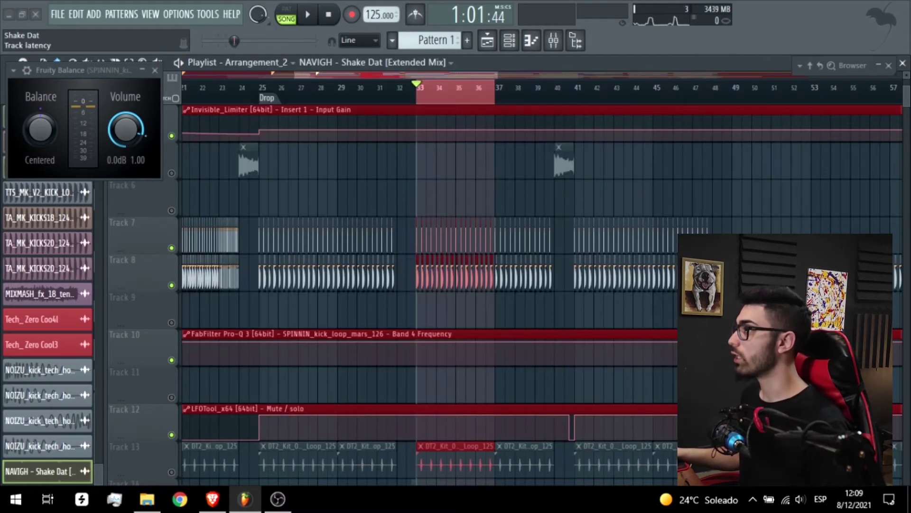
key("space")
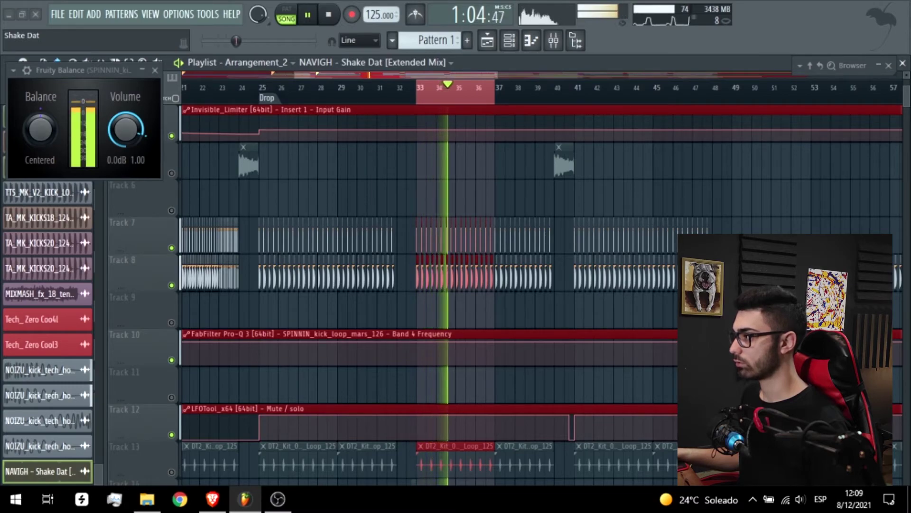
Listen to the kick tracks over the selection starting at bar 33, pausing and resuming, and stop playback
key("space")
key("space")
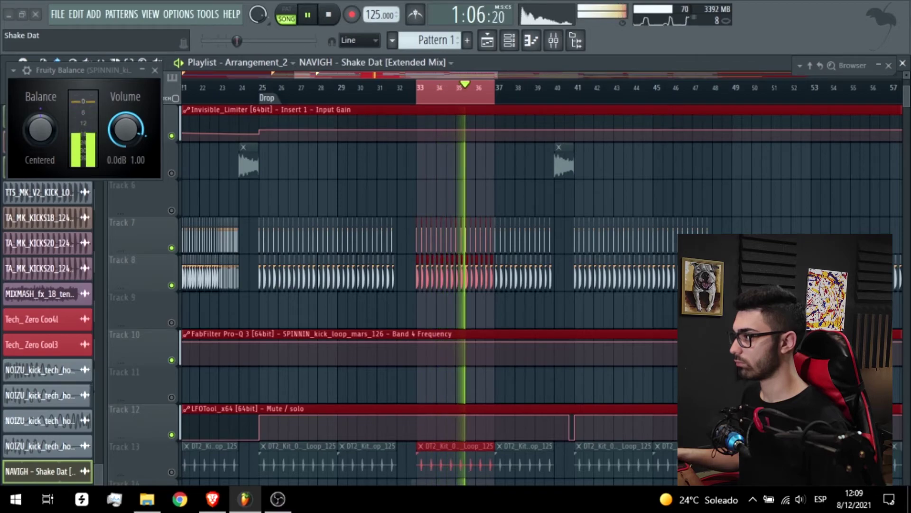
key("space")
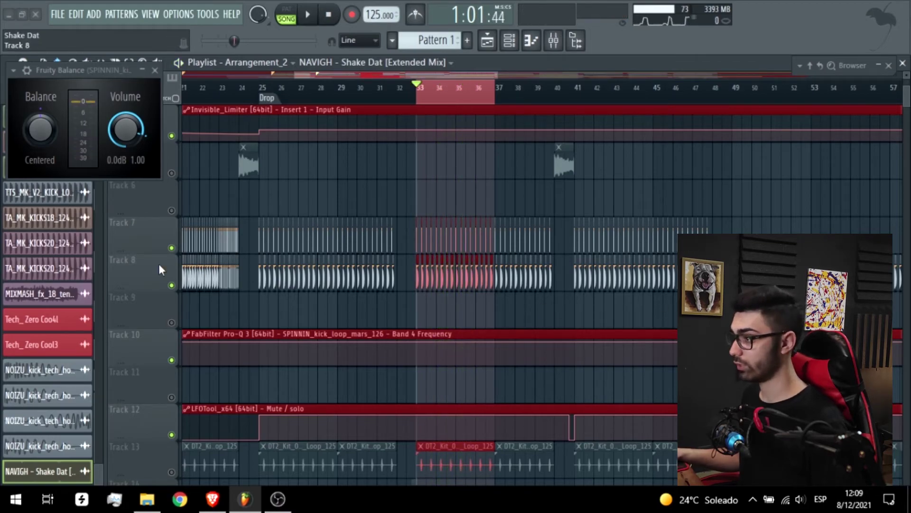
Isolate the brass stab pattern on track 32 with its filter automation on track 33 and play it from bar 33
scroll(162, 262, "down", 8)
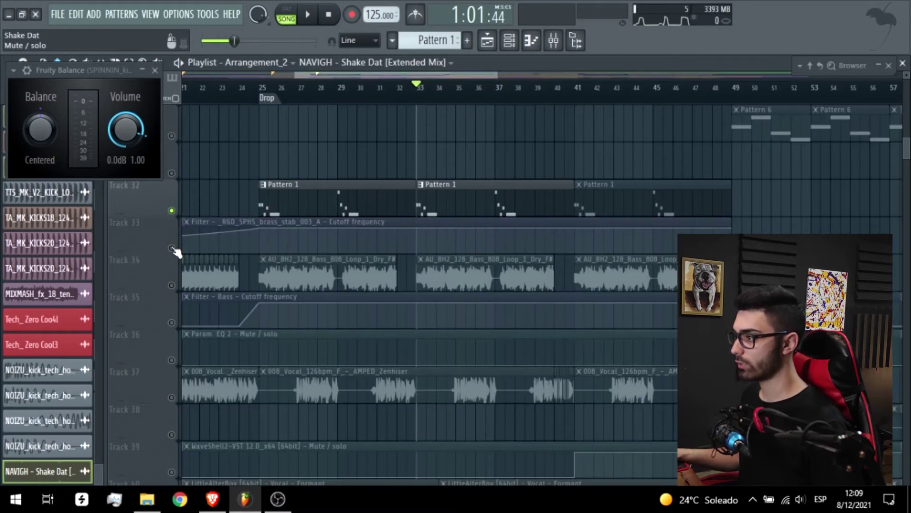
left_click(172, 248)
scroll(423, 113, "up", 3)
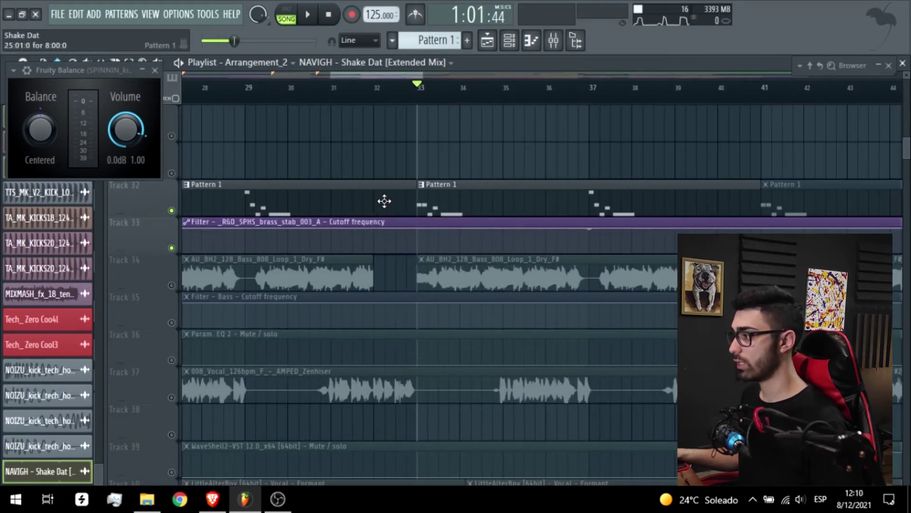
key("space")
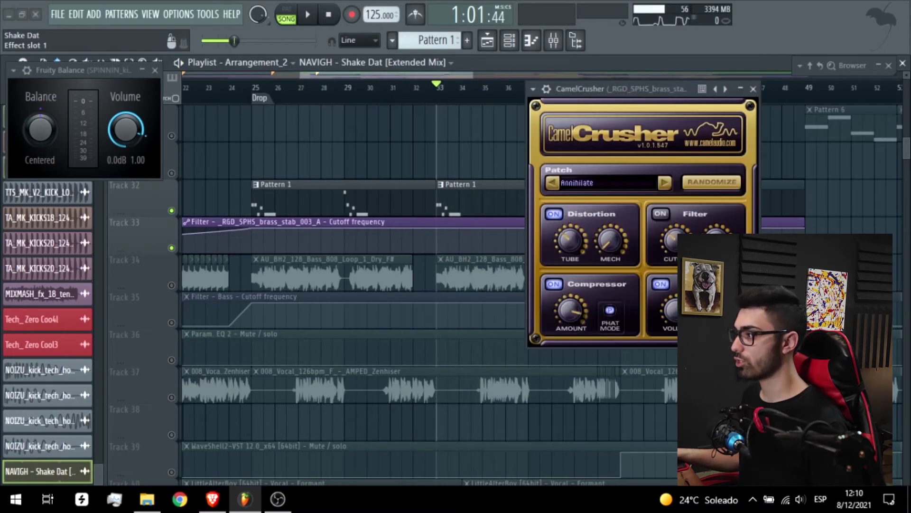
Inspect the CamelCrusher, FocusOne, Fruity Parametric EQ 2 and FabFilter Pro-MB settings on the brass stab mixer track
key("Escape")
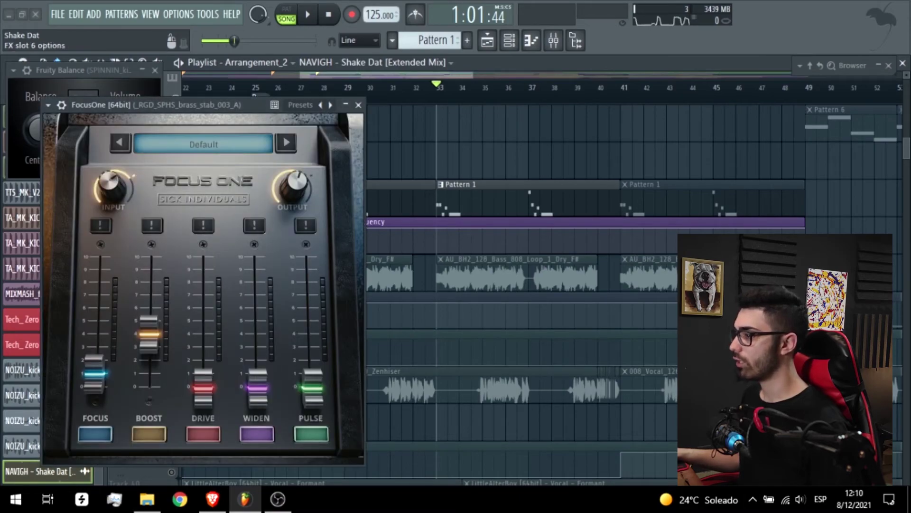
left_click_drag(180, 103, 390, 88)
left_click(568, 89)
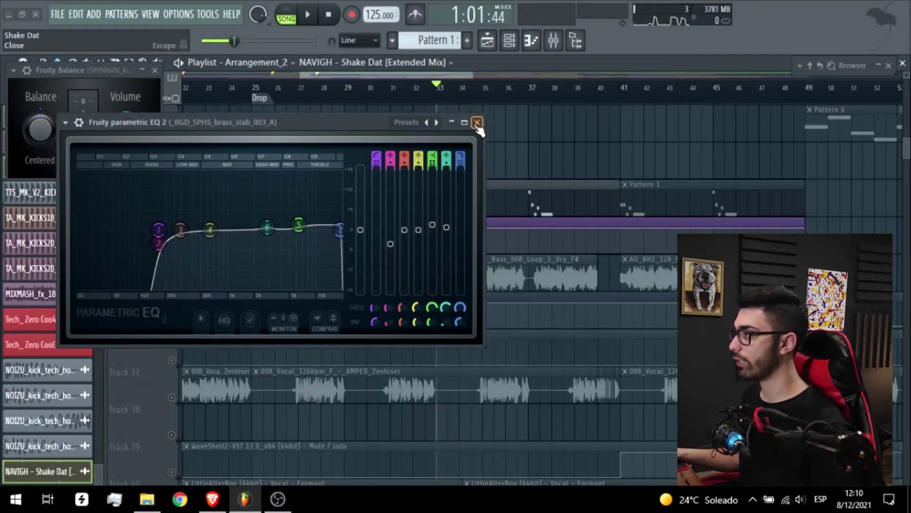
left_click(478, 122)
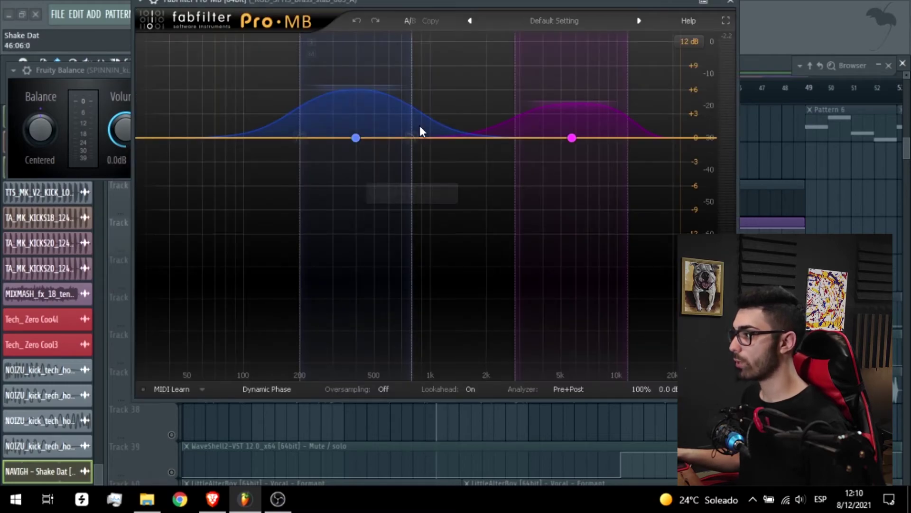
left_click_drag(353, 4, 347, 55)
mouse_move(339, 200)
mouse_move(602, 174)
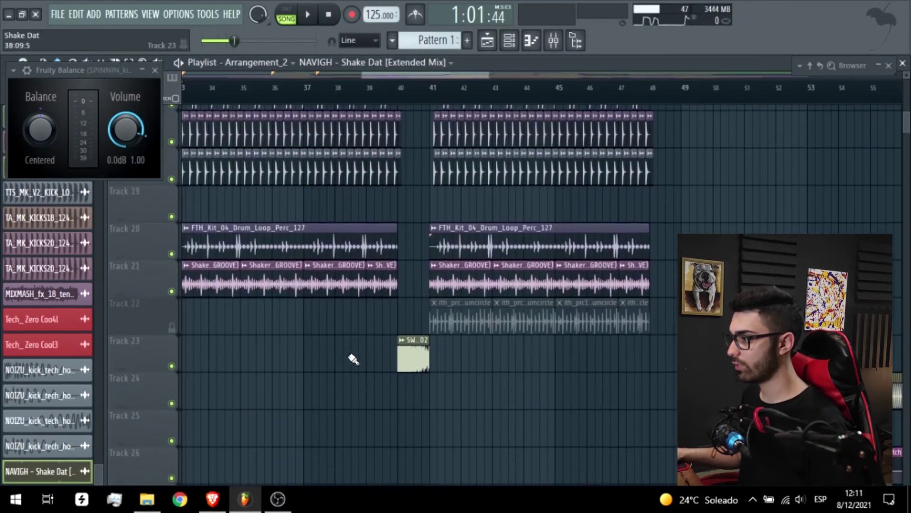
Solo the SWEEP_DOWN_02 clip on track 23, play it from bar 40, and view its sample settings
right_click(171, 362)
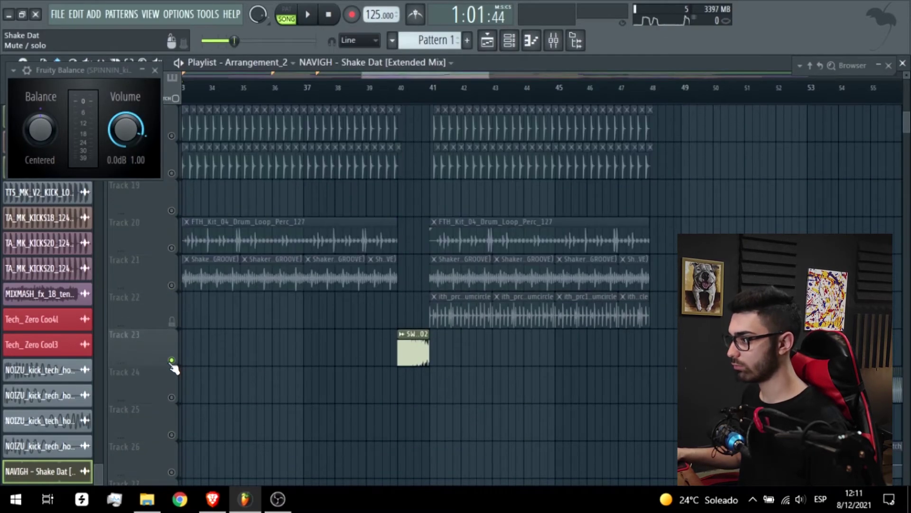
left_click(399, 102)
key("space")
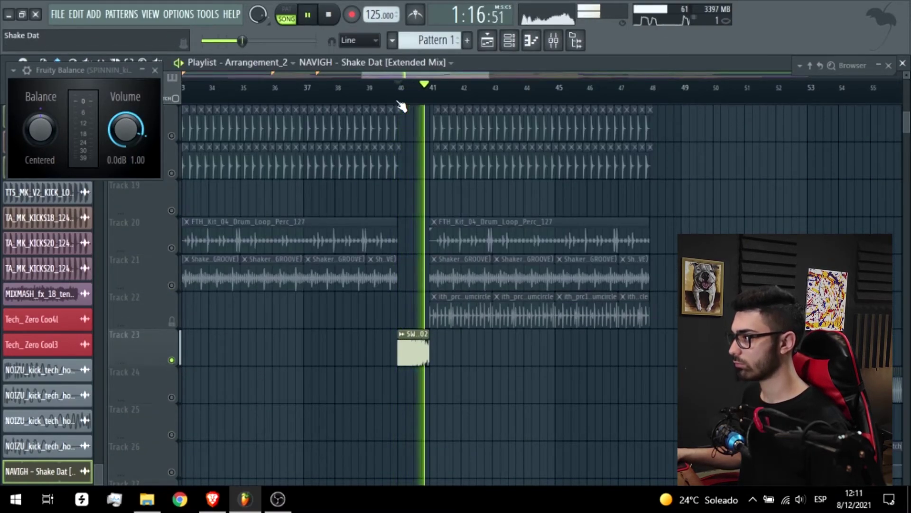
key("space")
double_click(413, 352)
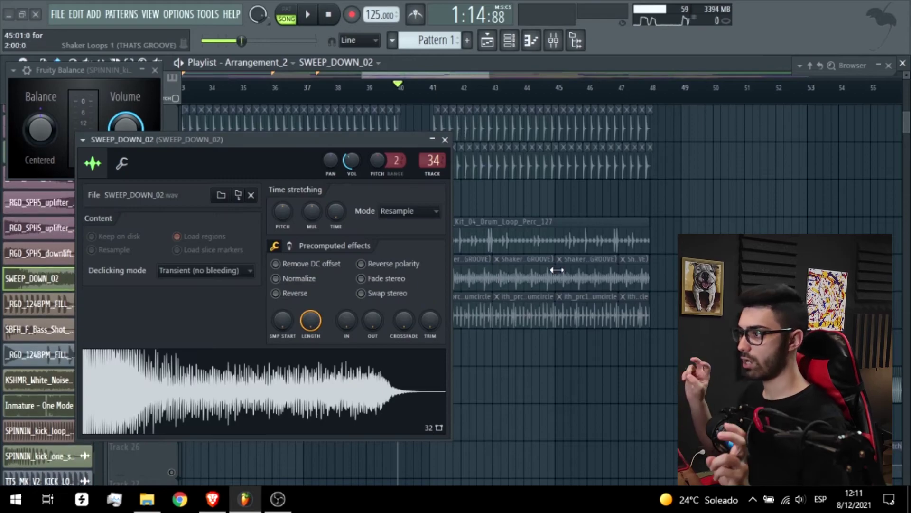
left_click(445, 139)
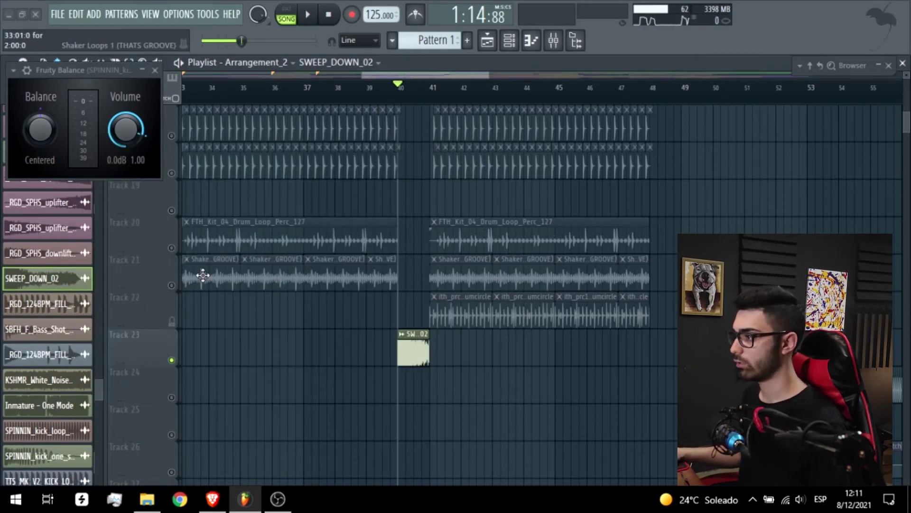
Restore all tracks, play the transition at bar 40 in full context, and stop playback
scroll(418, 309, "up", 6)
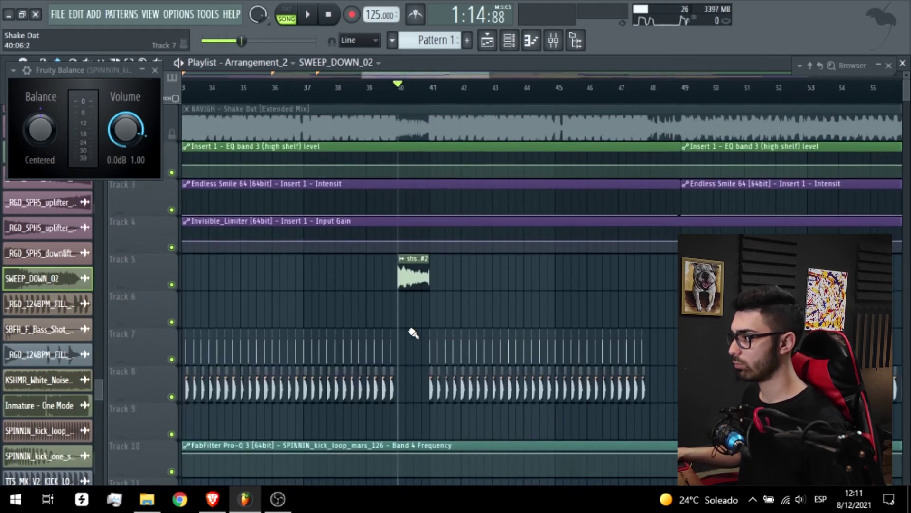
scroll(412, 329, "down", 10)
key("space")
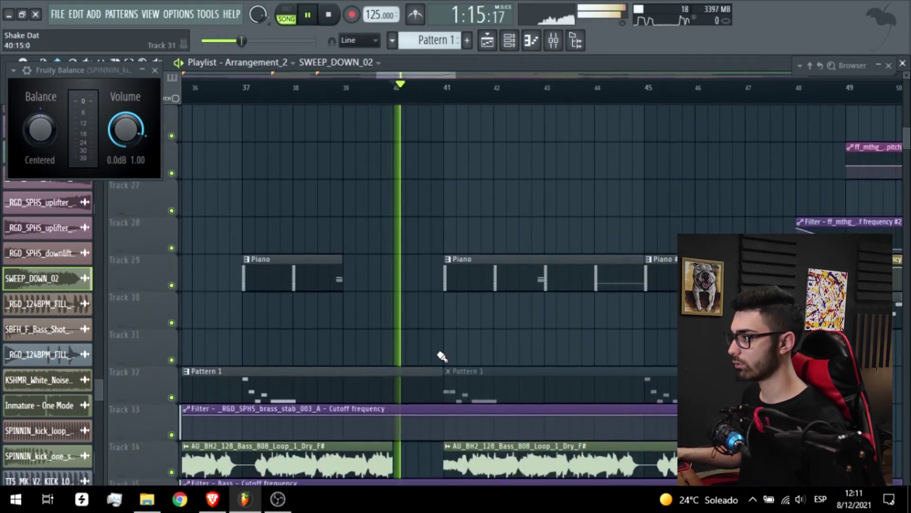
key("space")
Solo the Piano patterns on track 29, listen to them from around bar 38, and unsolo the track
scroll(442, 356, "down", 3, "ctrl")
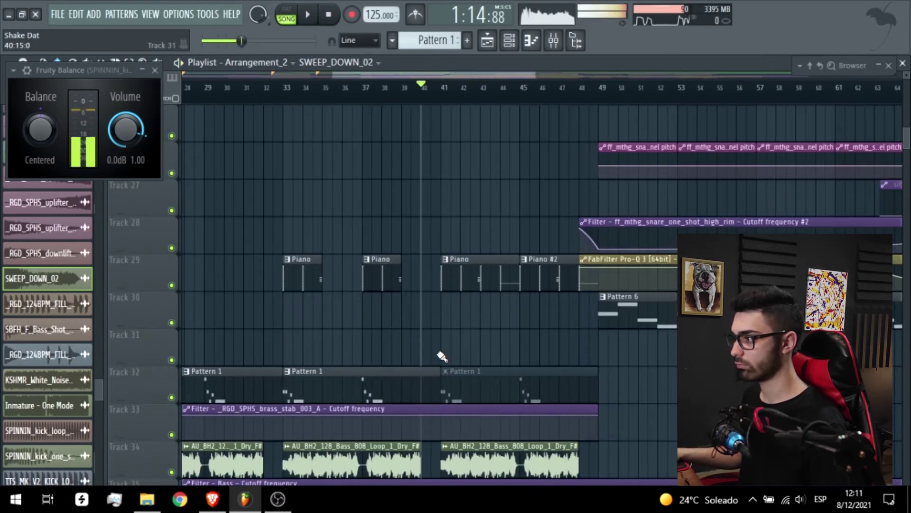
scroll(444, 355, "down", 3)
scroll(392, 295, "up", 3)
scroll(199, 218, "up", 3, "ctrl")
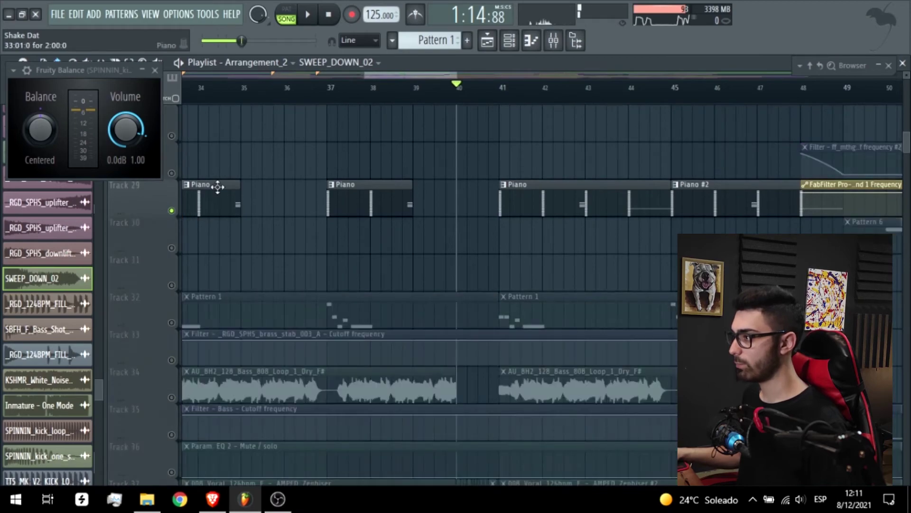
key("space")
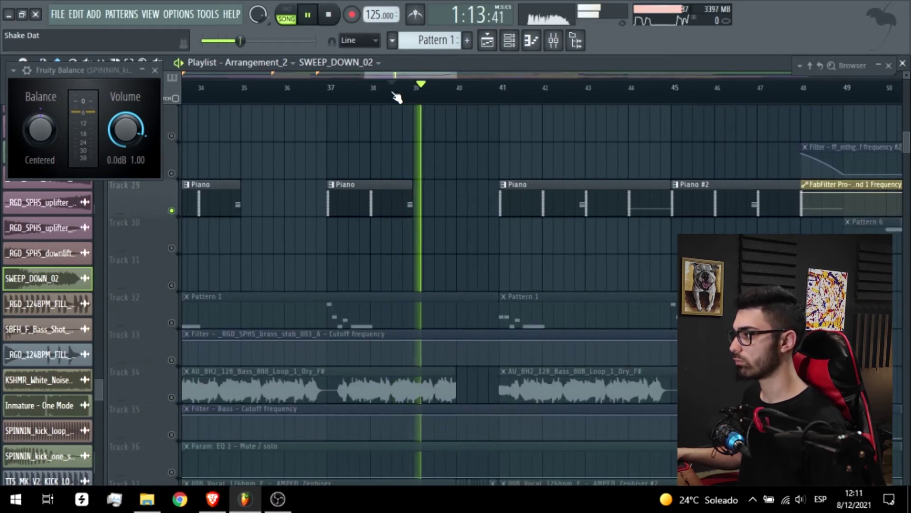
key("space")
left_click(172, 210, "ctrl")
Look over the tracks of the break after bar 49 and set the playback position to bar 57
scroll(548, 227, "down", 6, "ctrl")
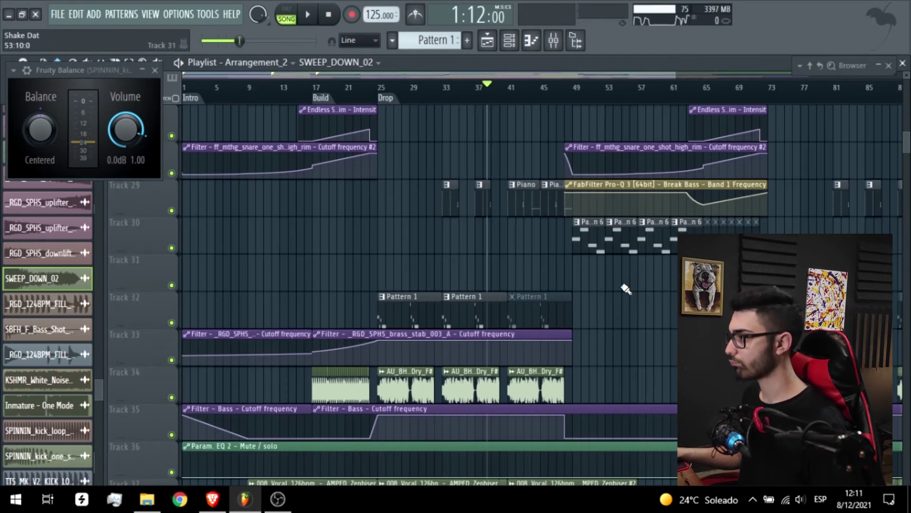
scroll(632, 288, "up", 2, "ctrl")
scroll(633, 288, "down", 5)
scroll(631, 284, "up", 10)
left_click_drag(682, 99, 644, 102)
scroll(712, 299, "down", 1, "ctrl")
scroll(712, 299, "down", 2)
scroll(716, 299, "up", 3, "ctrl")
scroll(715, 299, "down", 9)
scroll(712, 295, "up", 8)
scroll(641, 275, "up", 3, "ctrl")
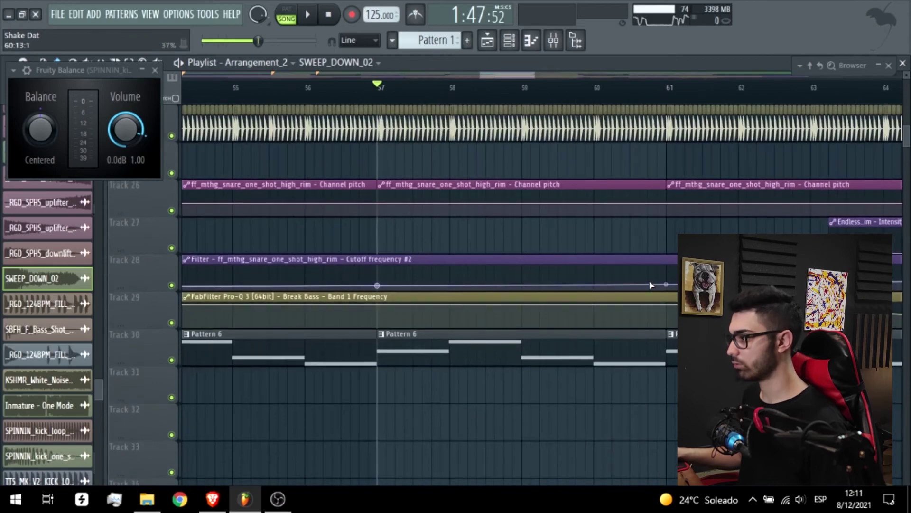
scroll(651, 285, "down", 4)
Play Pattern 6 on track 30 from bar 57 with only tracks 35 and 36 also unmuted, and open its notes
right_click(172, 211)
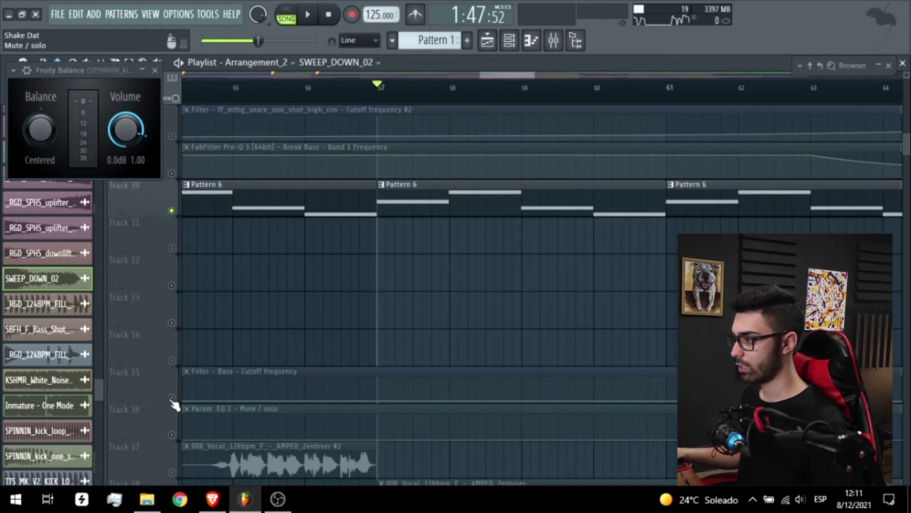
left_click(171, 398)
left_click(171, 434)
scroll(466, 299, "down", 2, "ctrl")
key("space")
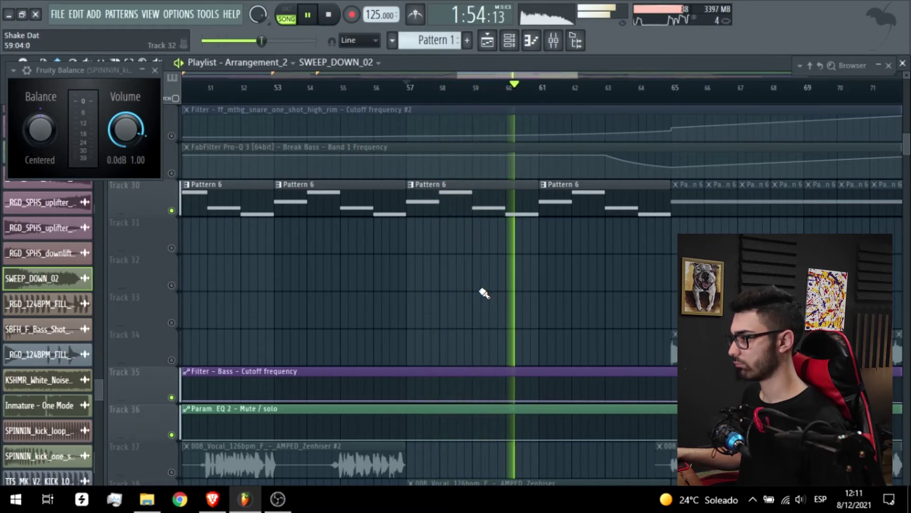
key("space")
double_click(489, 202)
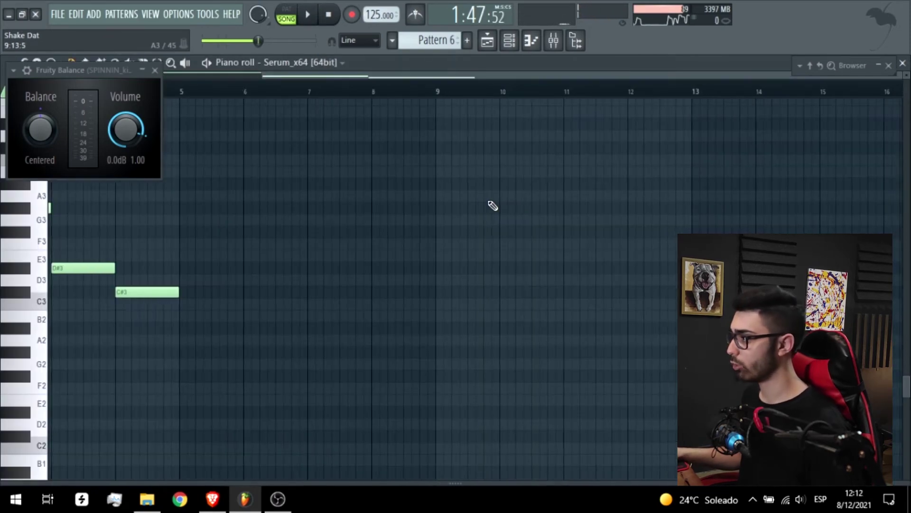
Close the Fruity Balance window and inspect the FundamentalBass settings on the Break Bass mixer track
left_click(154, 70)
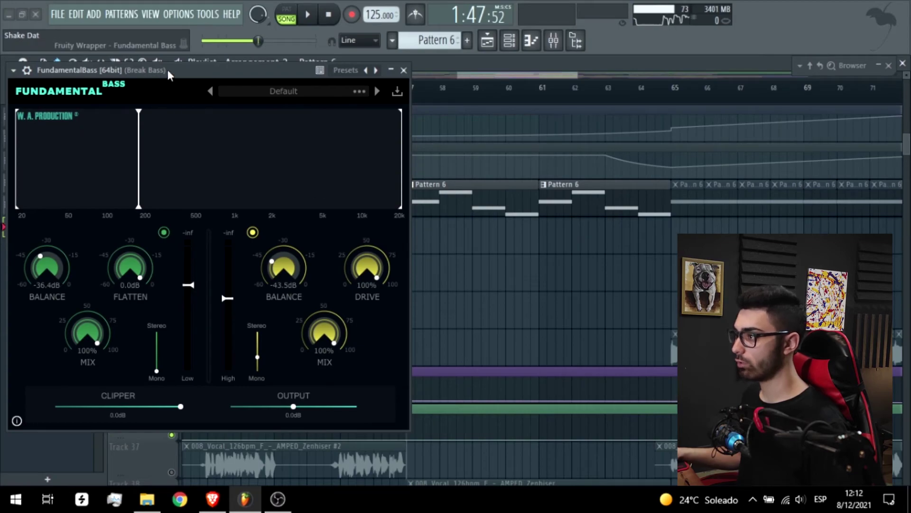
left_click_drag(167, 69, 507, 63)
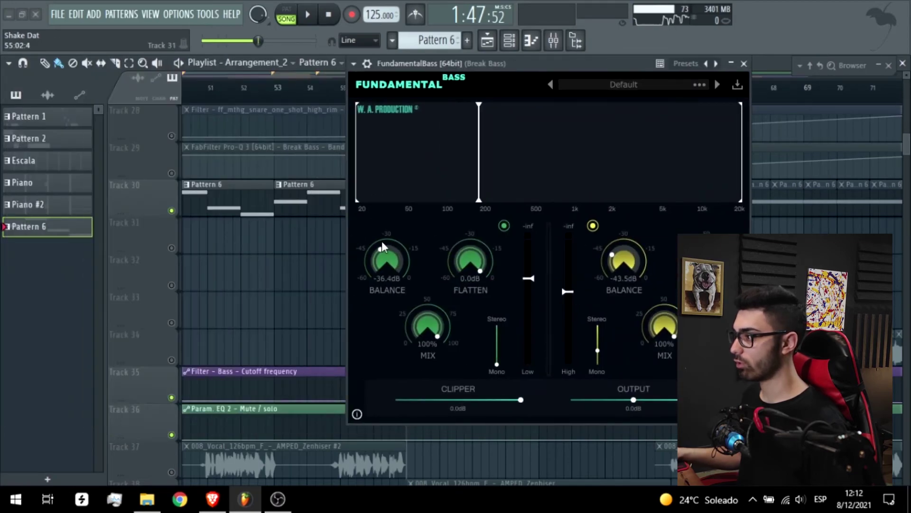
left_click(744, 63)
Inspect the low-cut curves in FabFilter Pro-Q 3 on the Break Bass and Insert 40 tracks, and stop playback
left_click(266, 147)
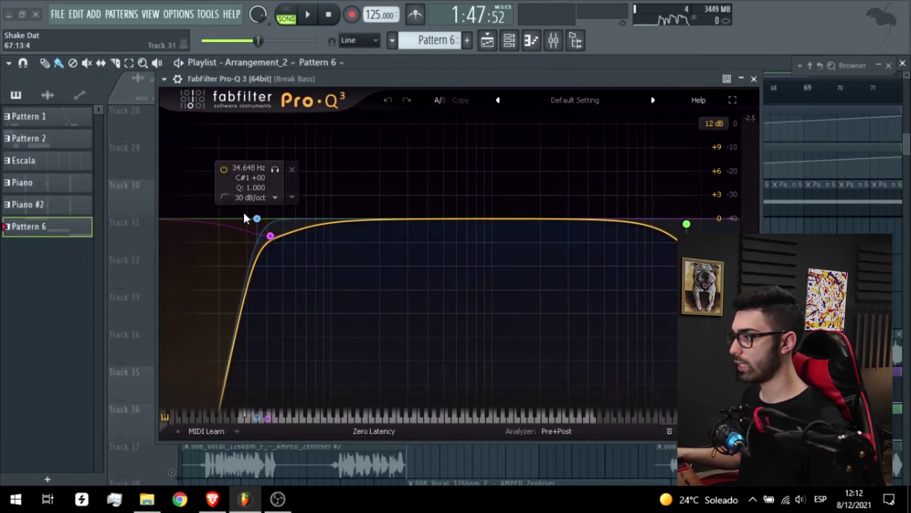
left_click(269, 237)
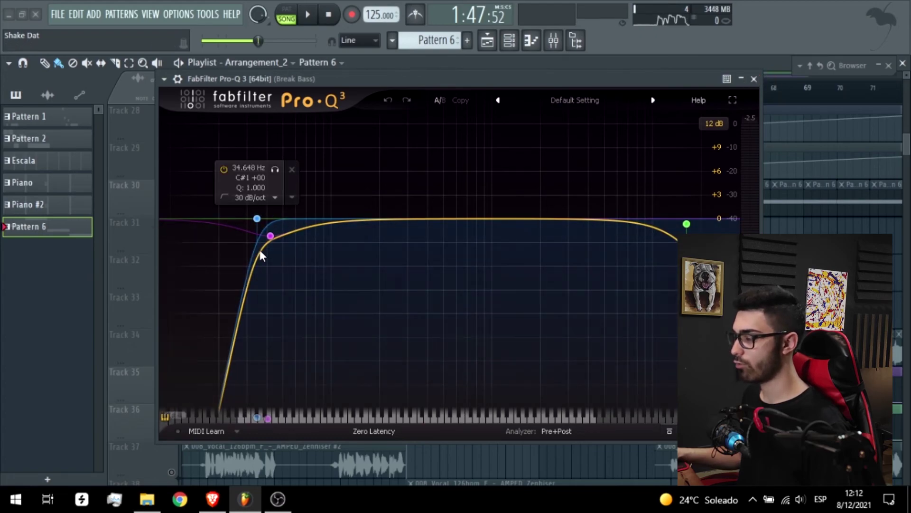
left_click(753, 79)
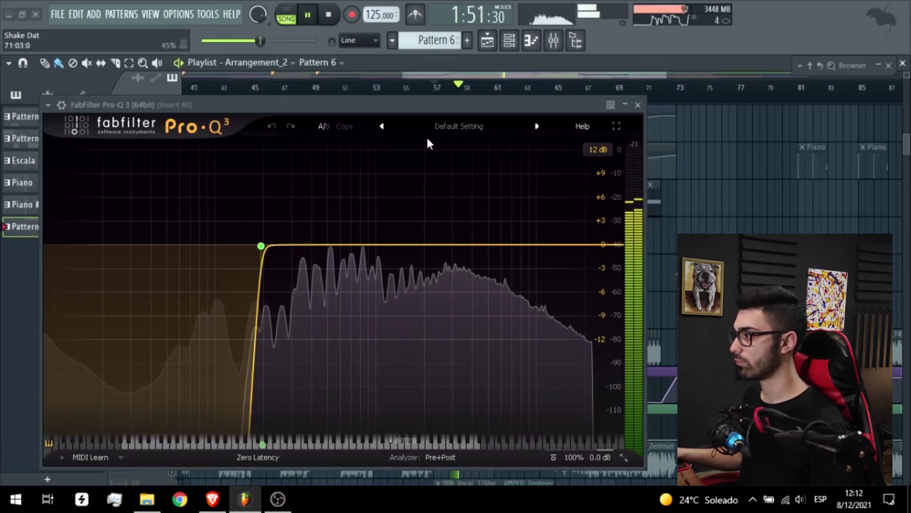
left_click(639, 105)
key("space")
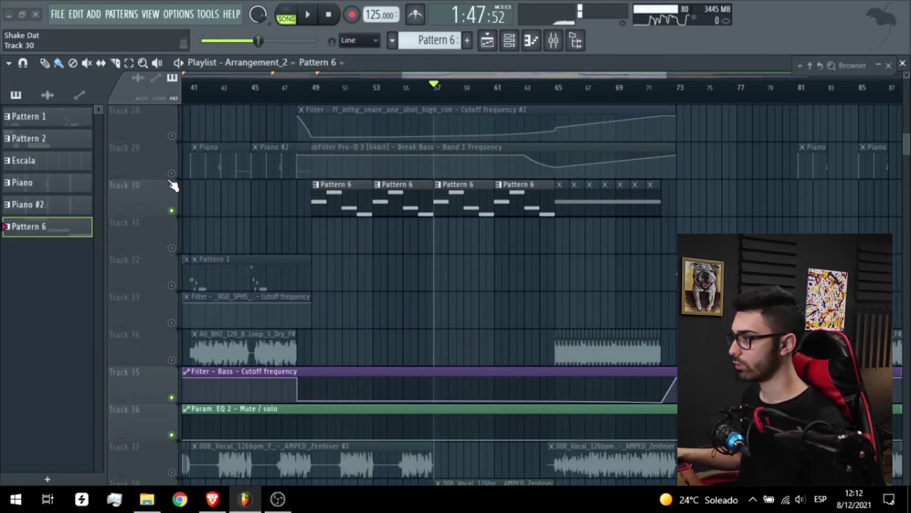
Insert an empty playlist track at track 2, above the Insert 1 EQ band 3 automation
scroll(182, 177, "up", 8)
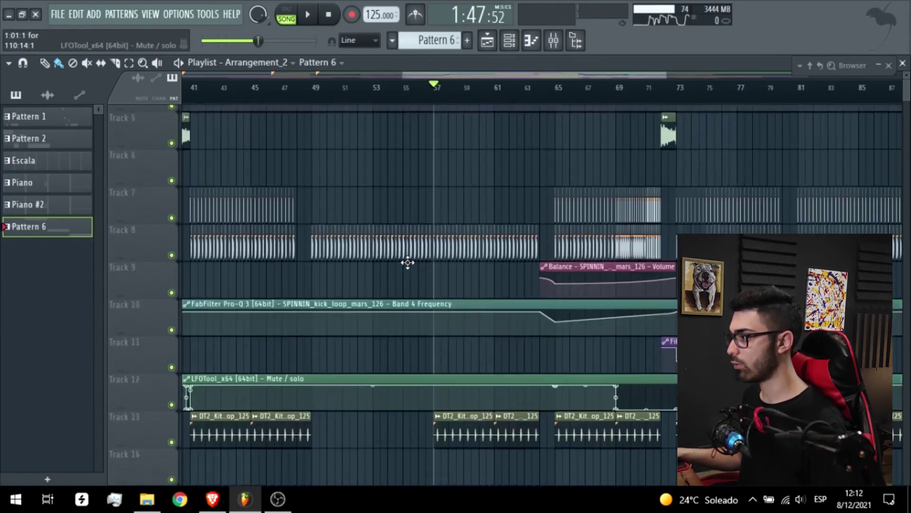
scroll(407, 263, "up", 2)
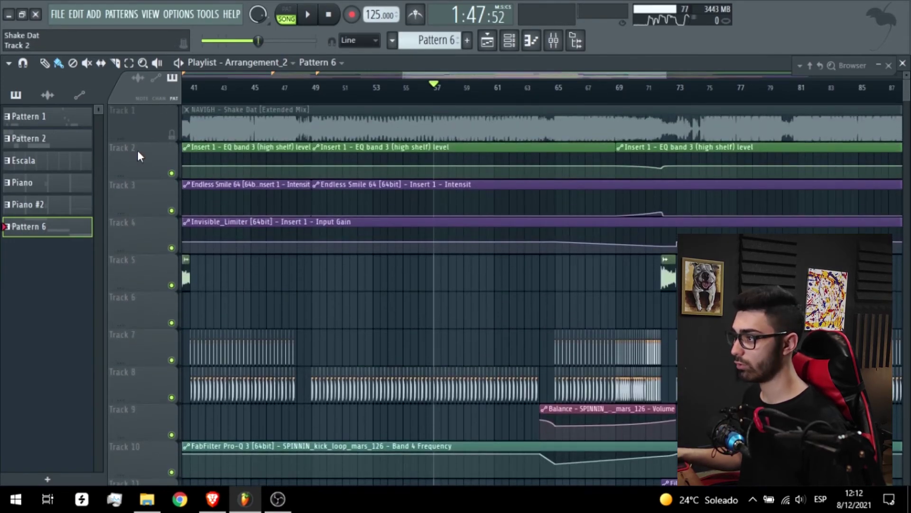
right_click(137, 156)
left_click(190, 375)
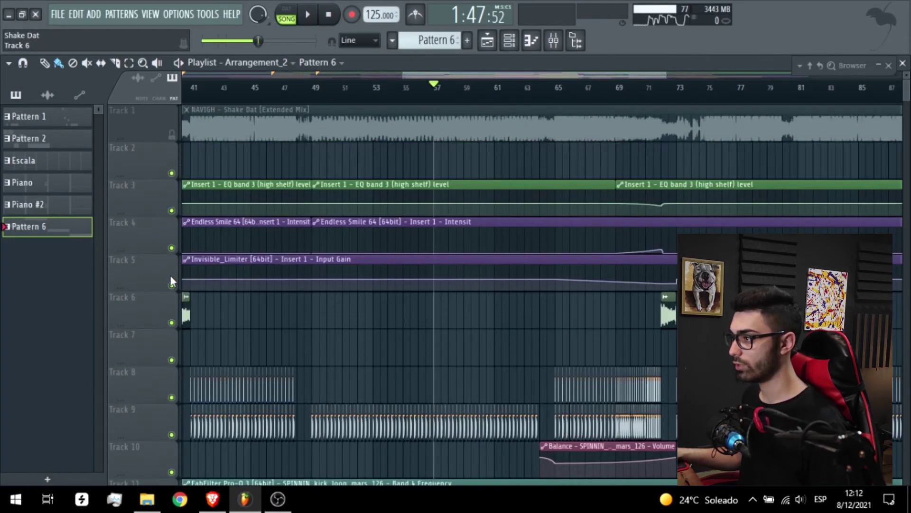
Solo the Shake Dat Extended Mix audio on track 1, play it from bar 57, and check its sample settings
right_click(172, 136)
key("space")
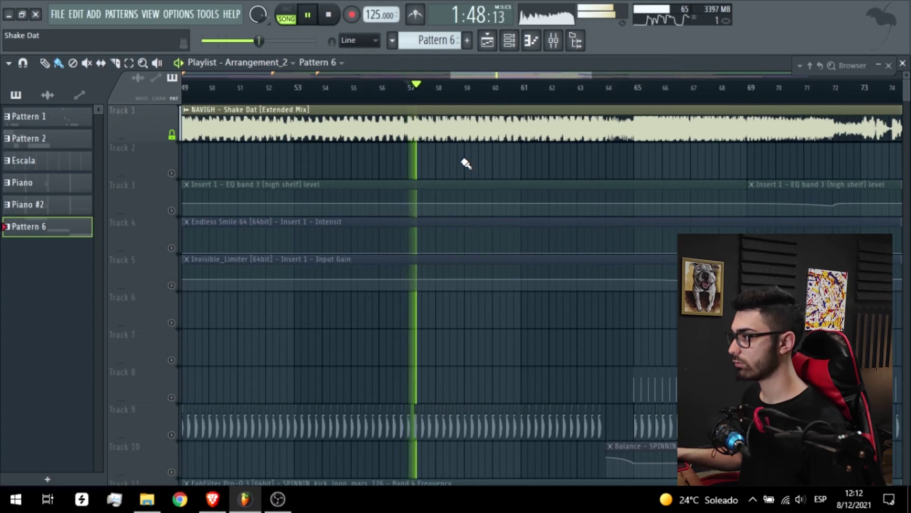
double_click(463, 126)
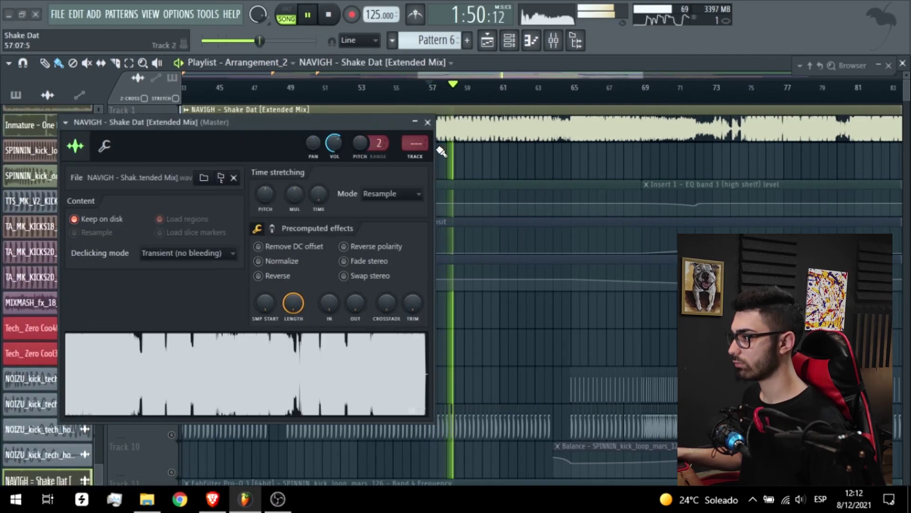
left_click(427, 122)
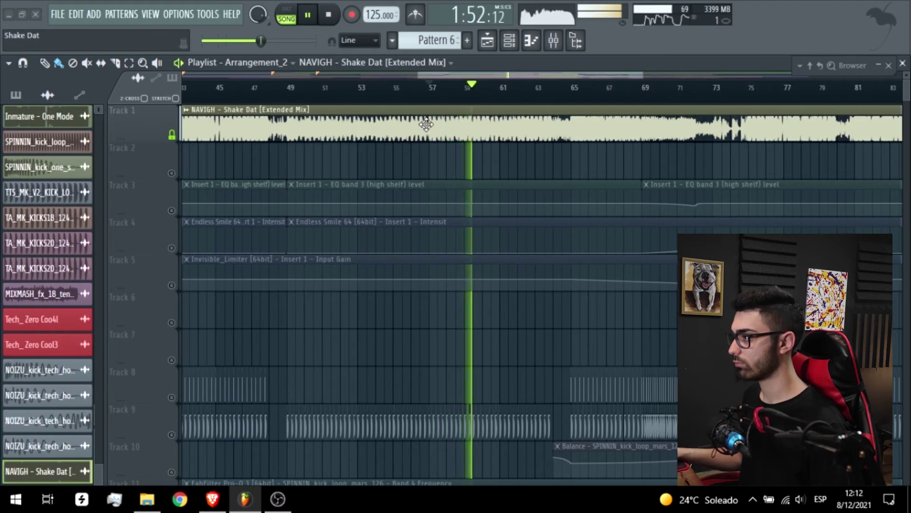
Stop playback and end the solo on track 1, the Shake Dat Extended Mix audio
key("space")
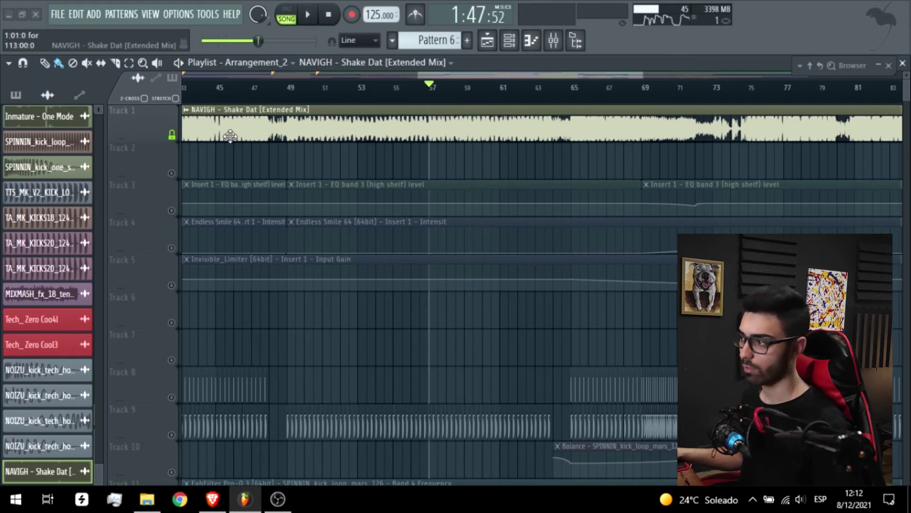
right_click(173, 136)
scroll(399, 341, "down", 2)
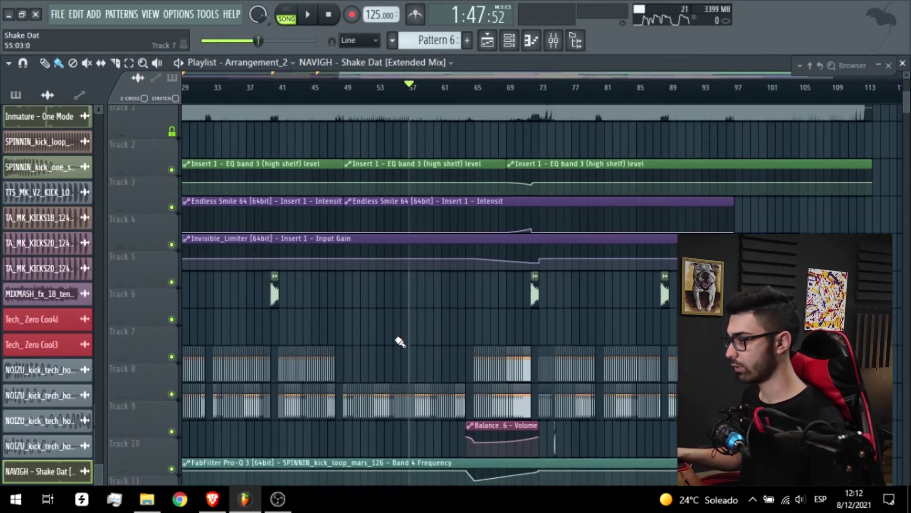
Look through the playlist's drum, snare automation, Break Bass, vocal and riser tracks around the break at bars 49 to 73
scroll(404, 342, "down", 10)
scroll(406, 340, "up", 5)
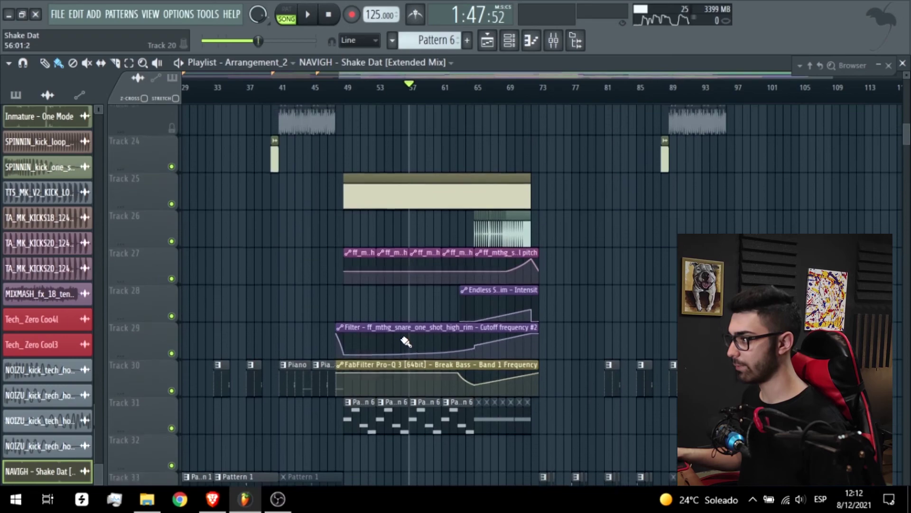
scroll(470, 237, "down", 1)
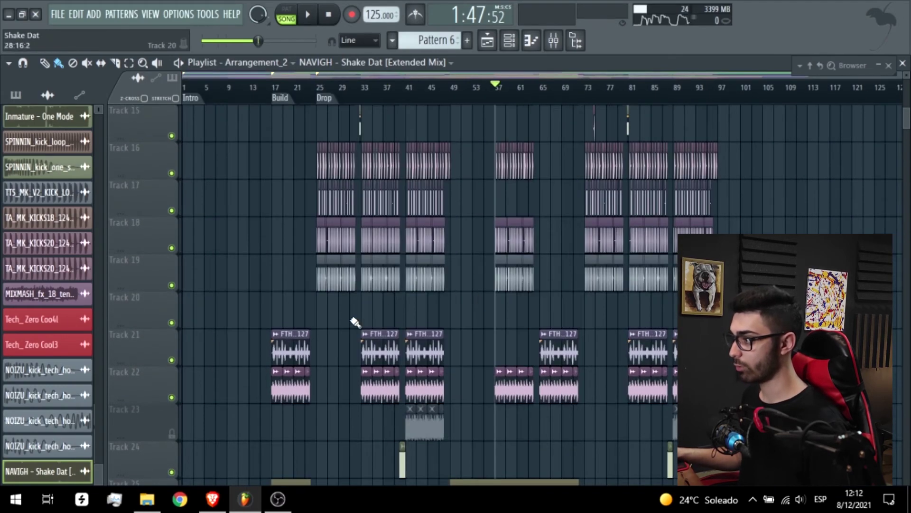
scroll(457, 323, "up", 2)
scroll(550, 376, "down", 3)
scroll(624, 419, "up", 2)
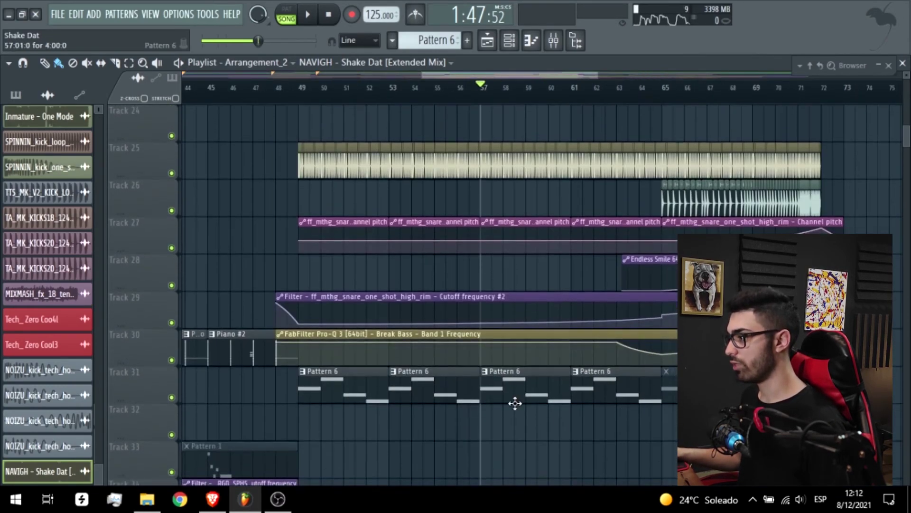
scroll(522, 399, "down", 9)
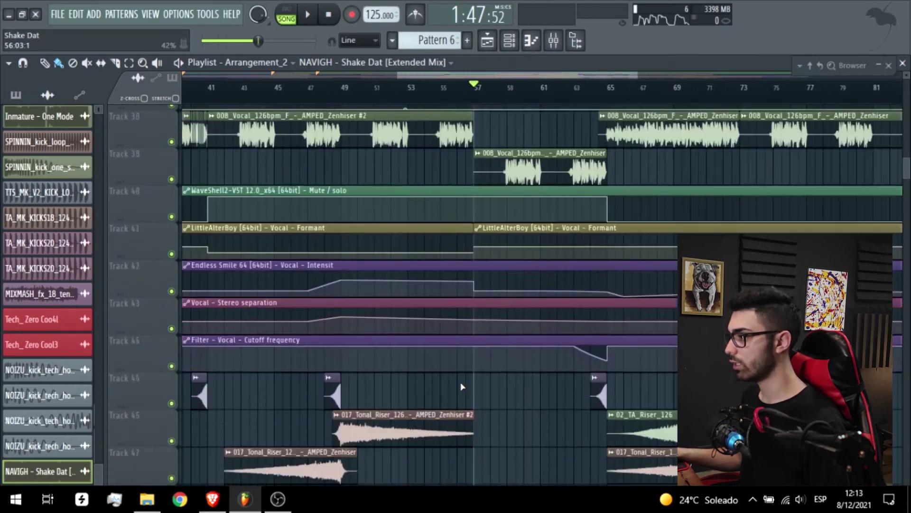
scroll(463, 387, "down", 4)
scroll(467, 382, "up", 6)
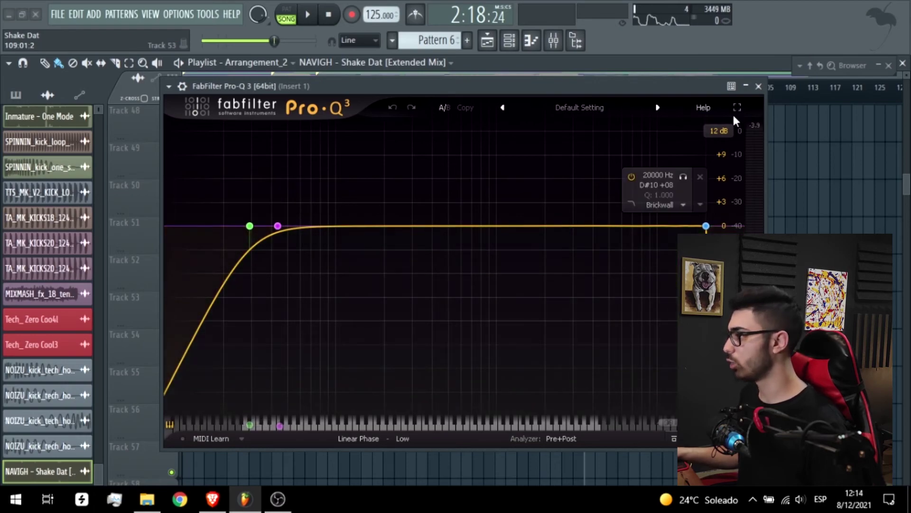
Inspect the FabFilter Pro-Q 3 and OTT settings on Insert 1 and close both windows
left_click(759, 86)
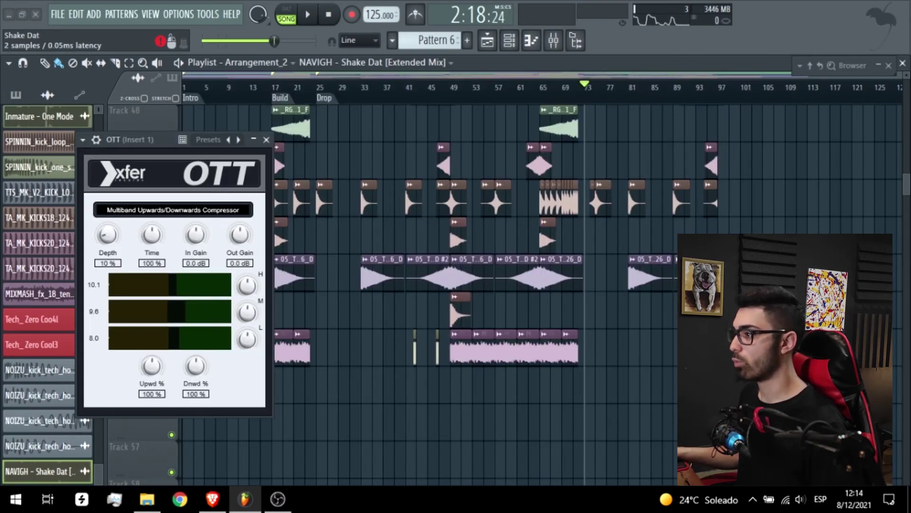
key("Escape")
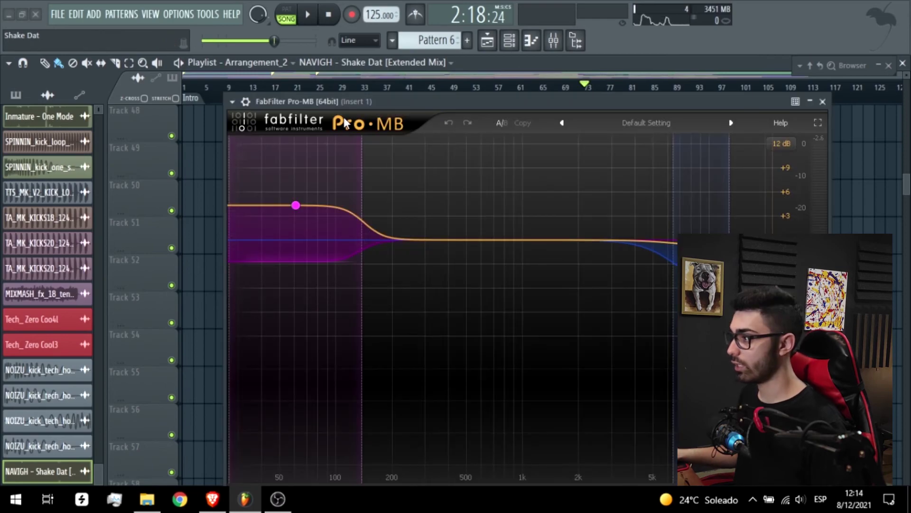
Audition the high band of FabFilter Pro-MB on Insert 1 by briefly soloing it during playback, and close the plugin
left_click_drag(351, 100, 311, 65)
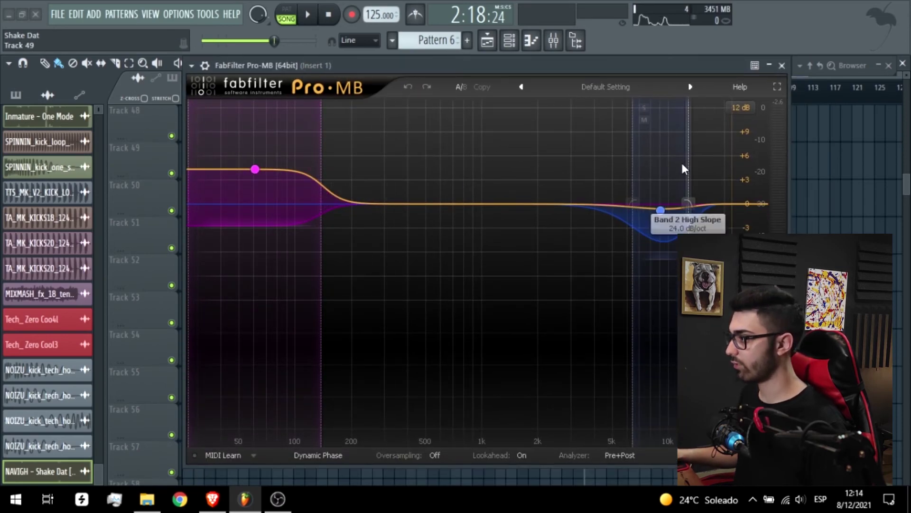
left_click(645, 109)
key("space")
left_click(641, 108)
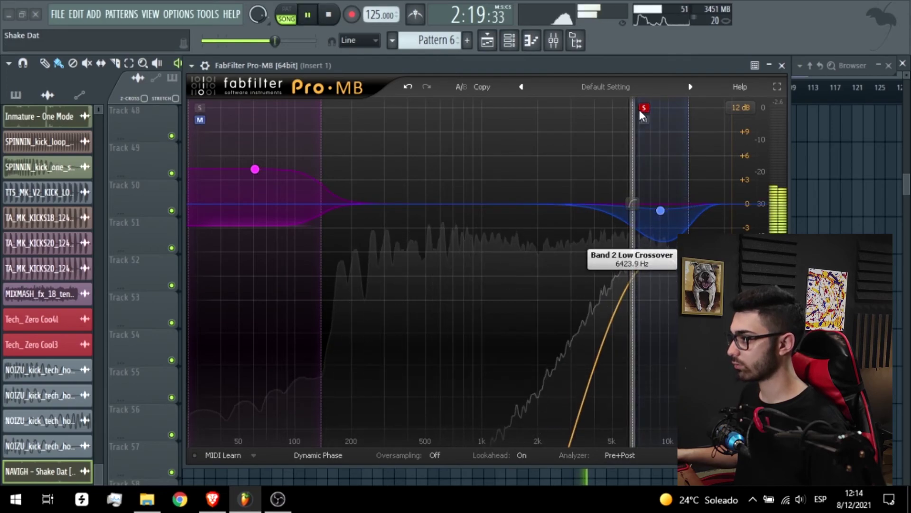
key("space")
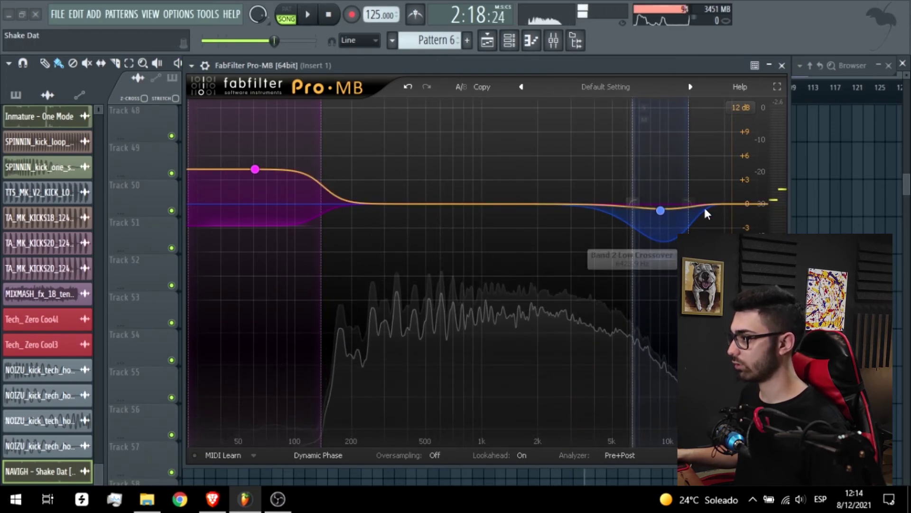
left_click(781, 66)
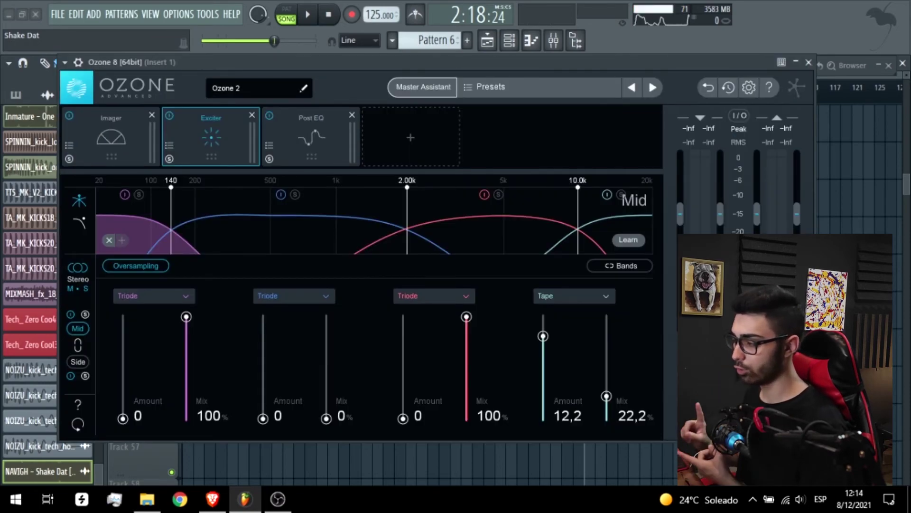
Examine the stereo width settings of the Imager bands in Ozone 8 on Insert 1
left_click(110, 137)
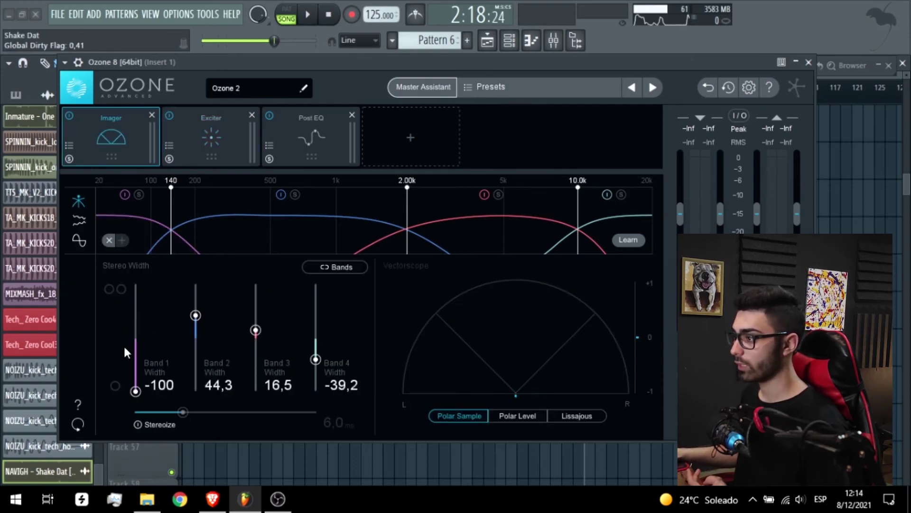
left_click_drag(339, 67, 393, 57)
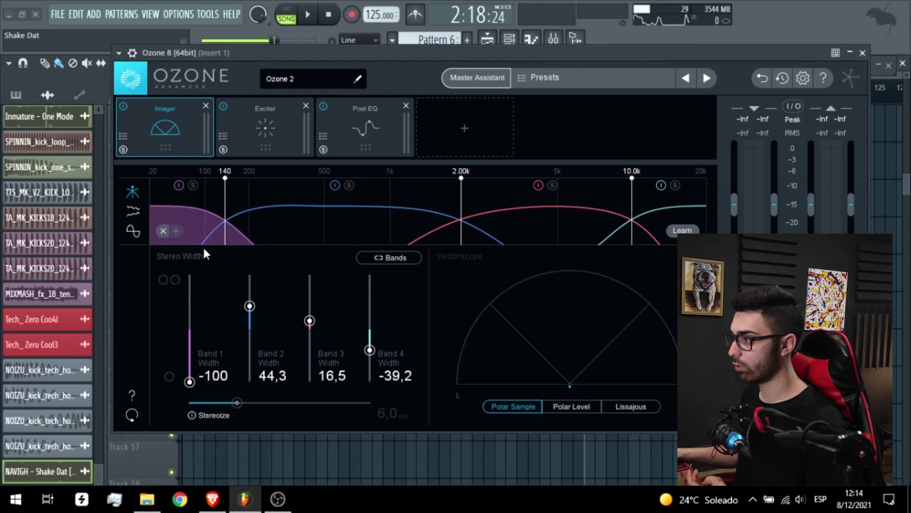
left_click(251, 306)
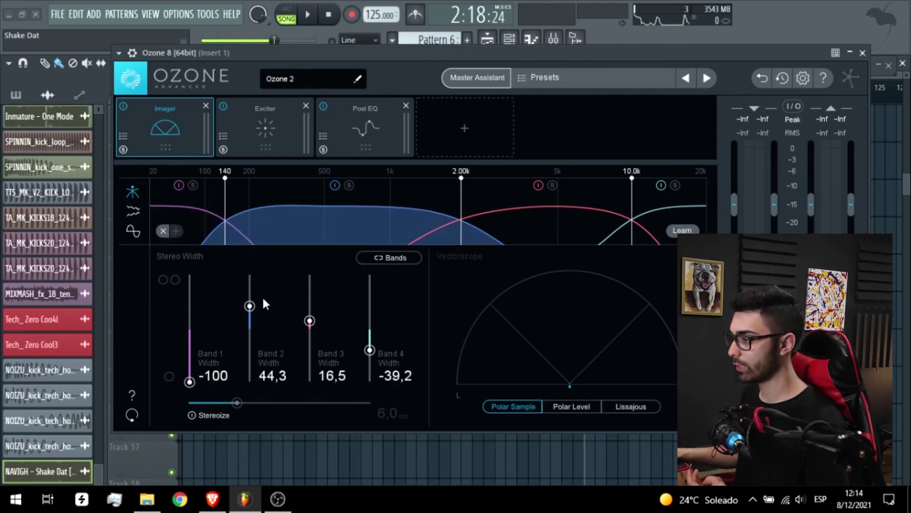
left_click(371, 352)
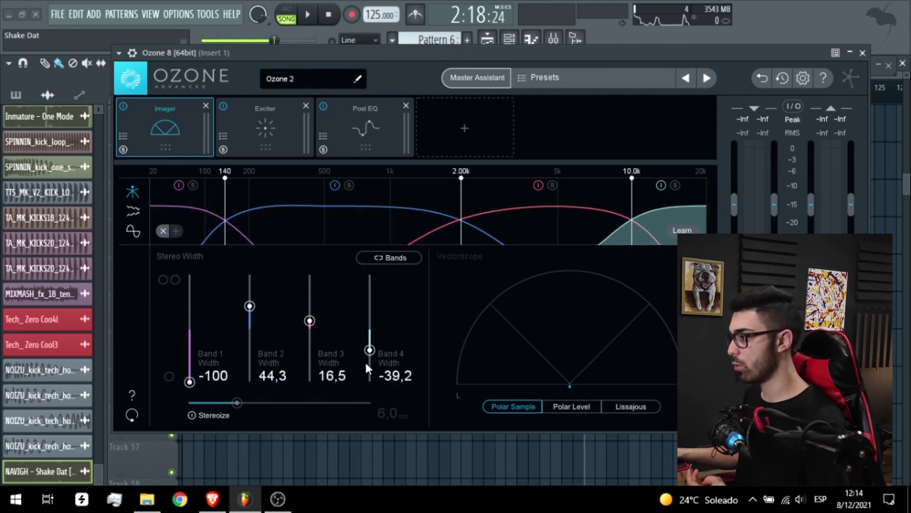
Examine the Exciter's Mid and Side settings and the Post EQ's band 5 in Ozone 8, and close the plugin
left_click(281, 142)
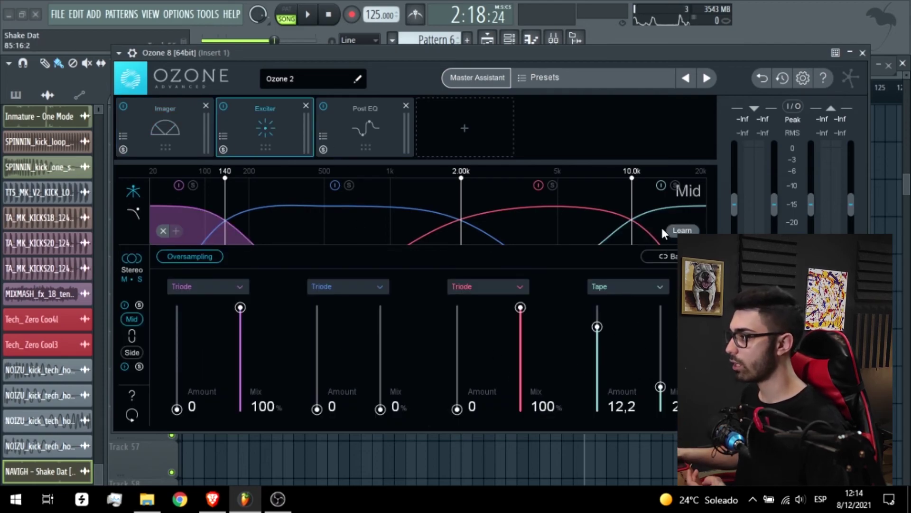
left_click(132, 353)
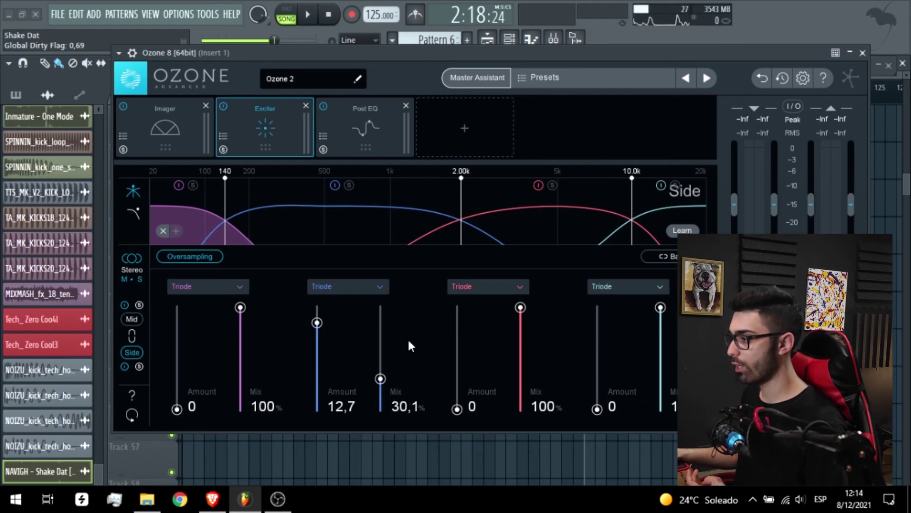
left_click(354, 130)
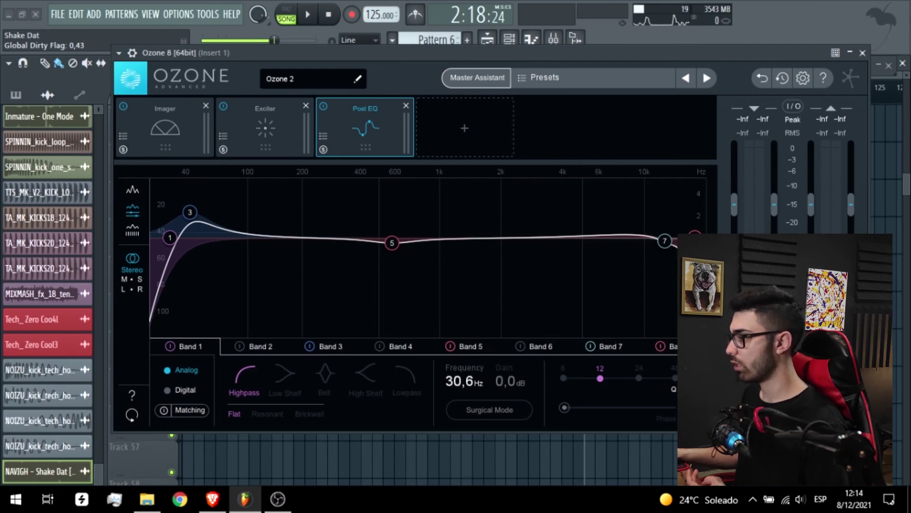
left_click(389, 245)
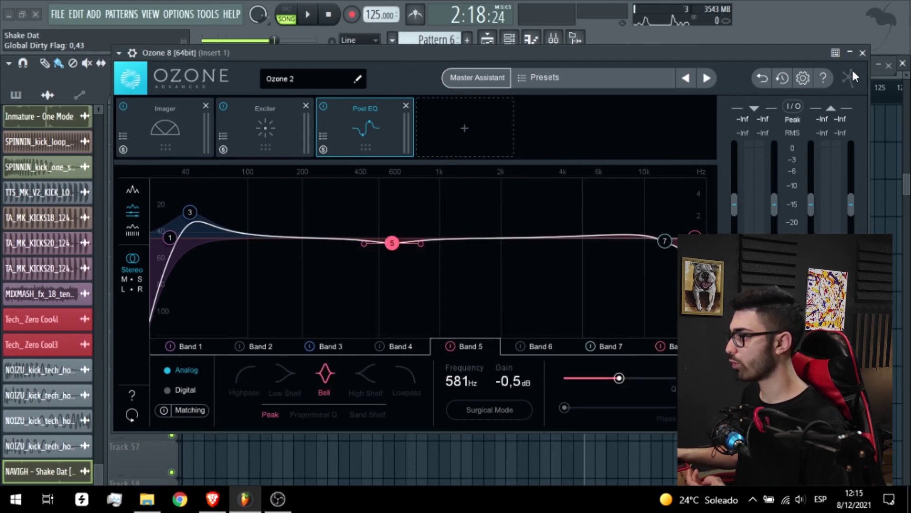
left_click(863, 53)
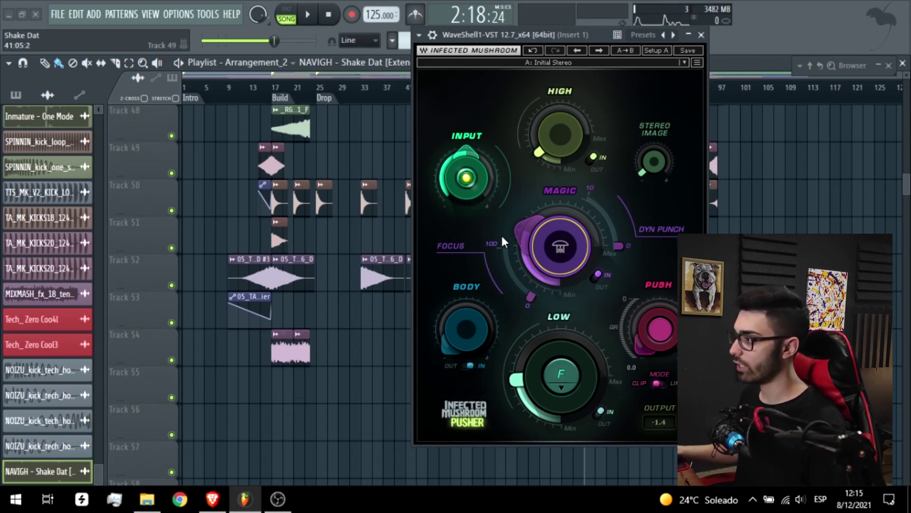
Check the High setting in Infected Mushroom Pusher on Insert 1, and close it and the other WaveShell1-VST 12.7 window
left_click(553, 156)
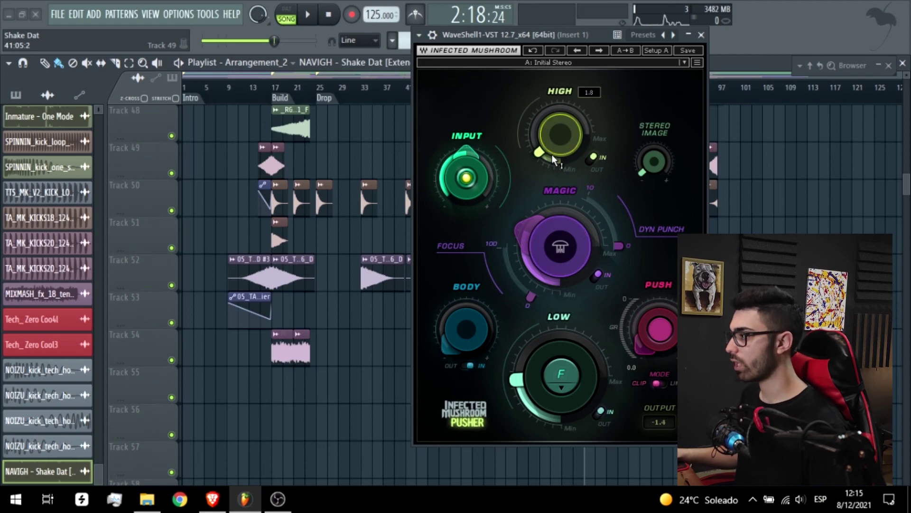
left_click(701, 34)
left_click(779, 356)
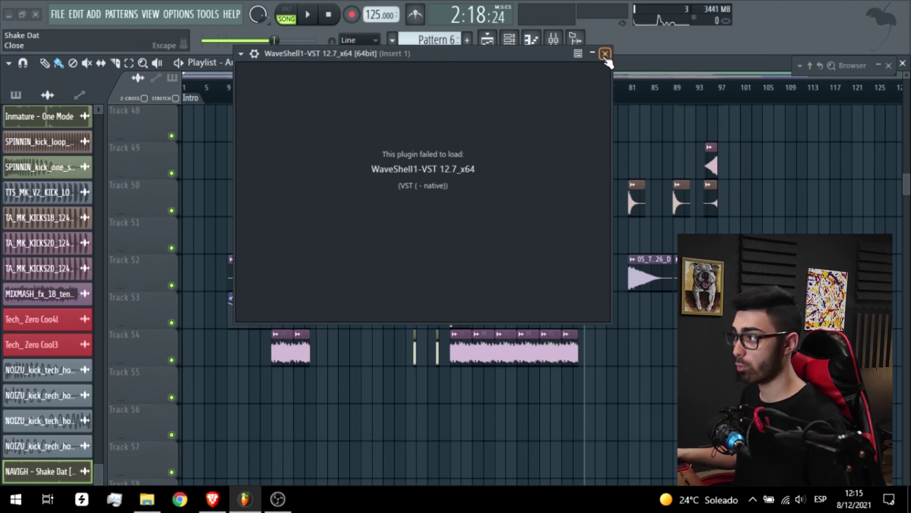
left_click(605, 54)
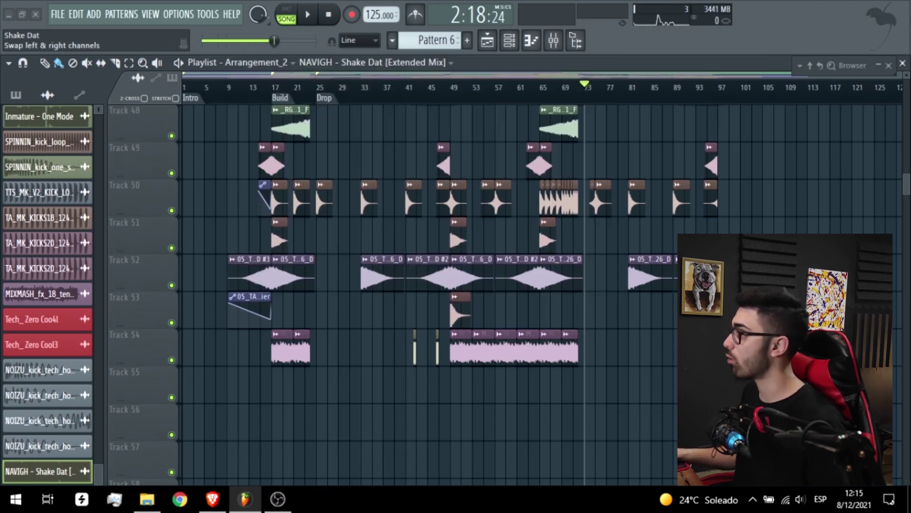